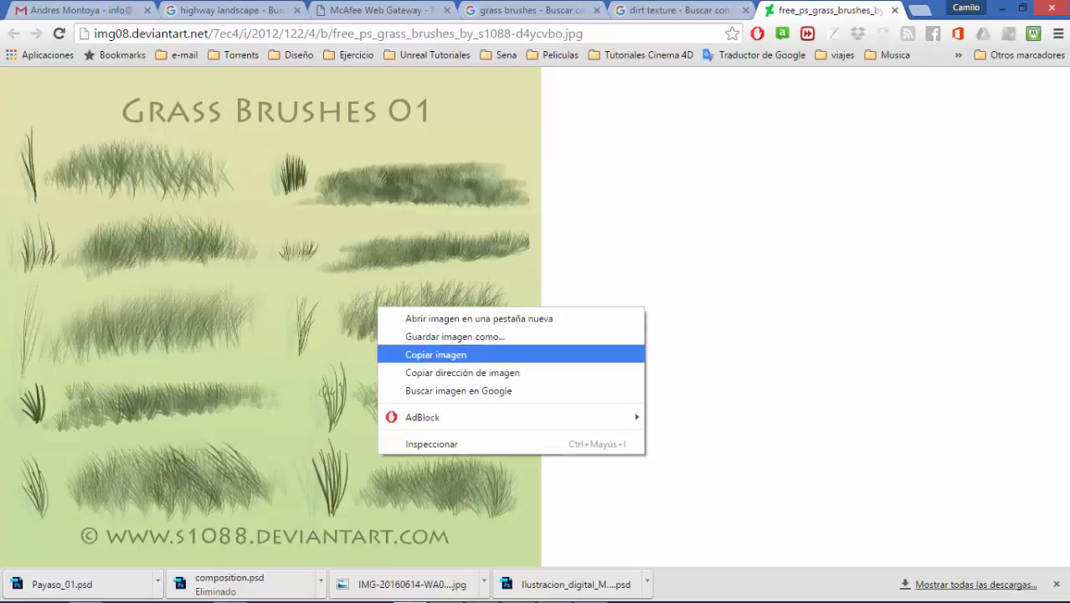
# - Copy the grass brushes image from the browser and paste it into a new 2400 × 2214 pixel transparent document in Photoshop
pyautogui.click(435, 355)
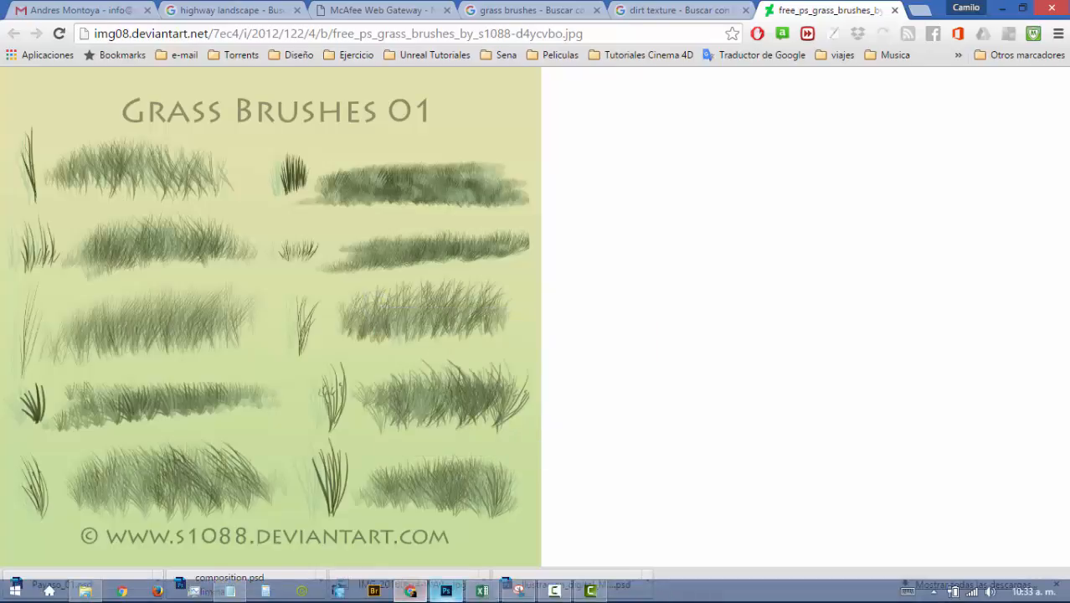
pyautogui.click(447, 591)
pyautogui.hotkey('ctrl', 'n')
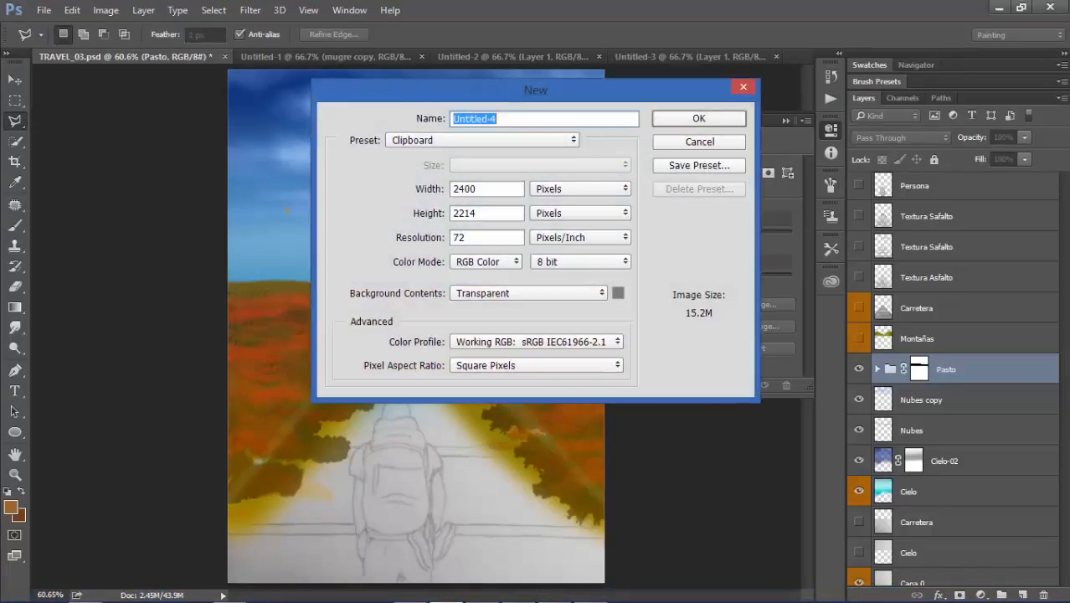
pyautogui.press('Return')
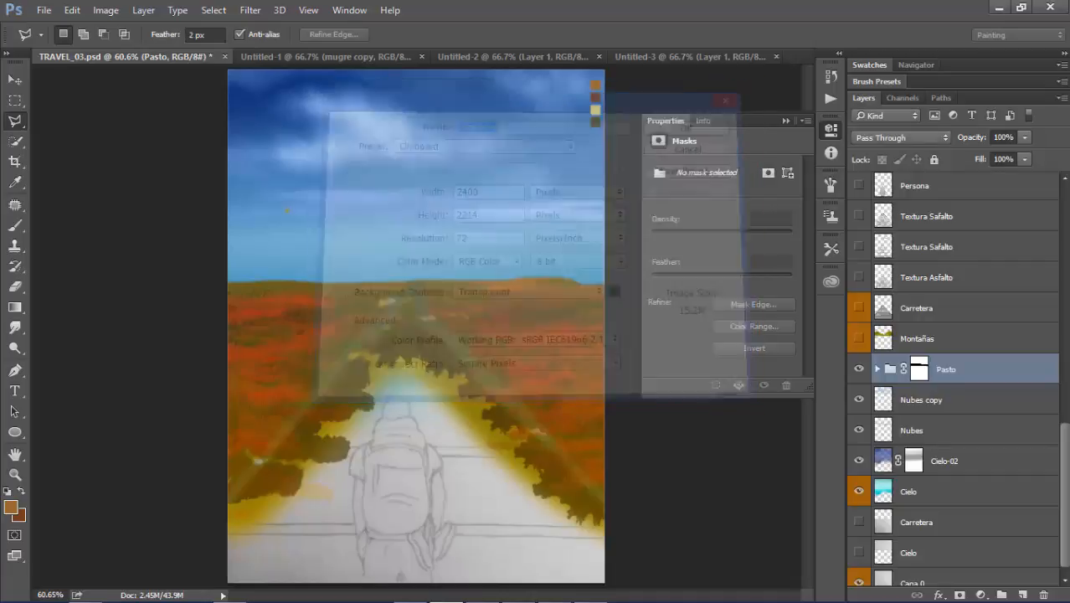
pyautogui.hotkey('ctrl', 'v')
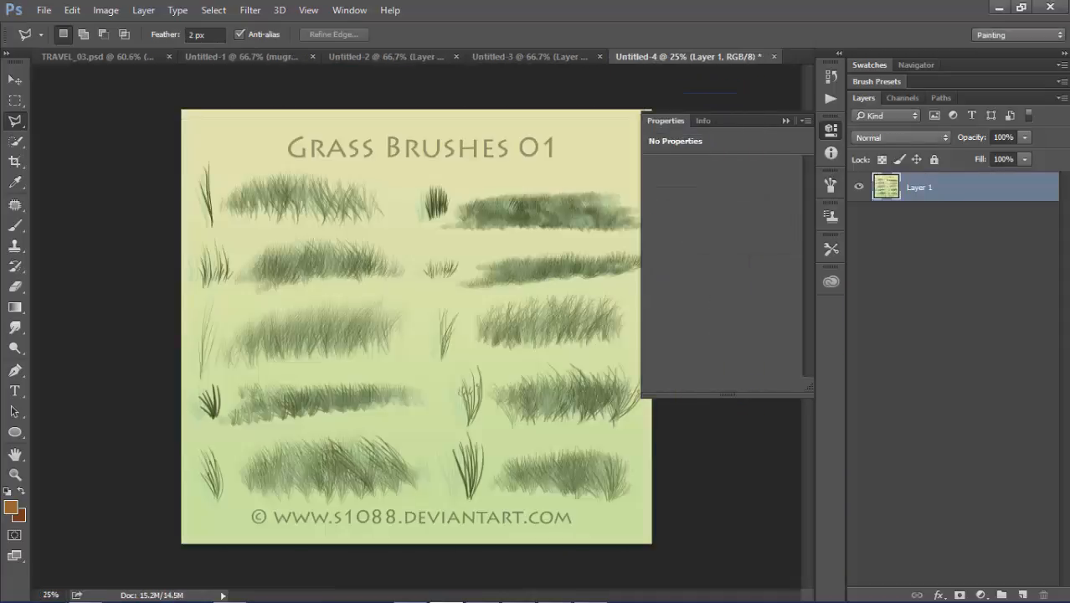
pyautogui.click(785, 120)
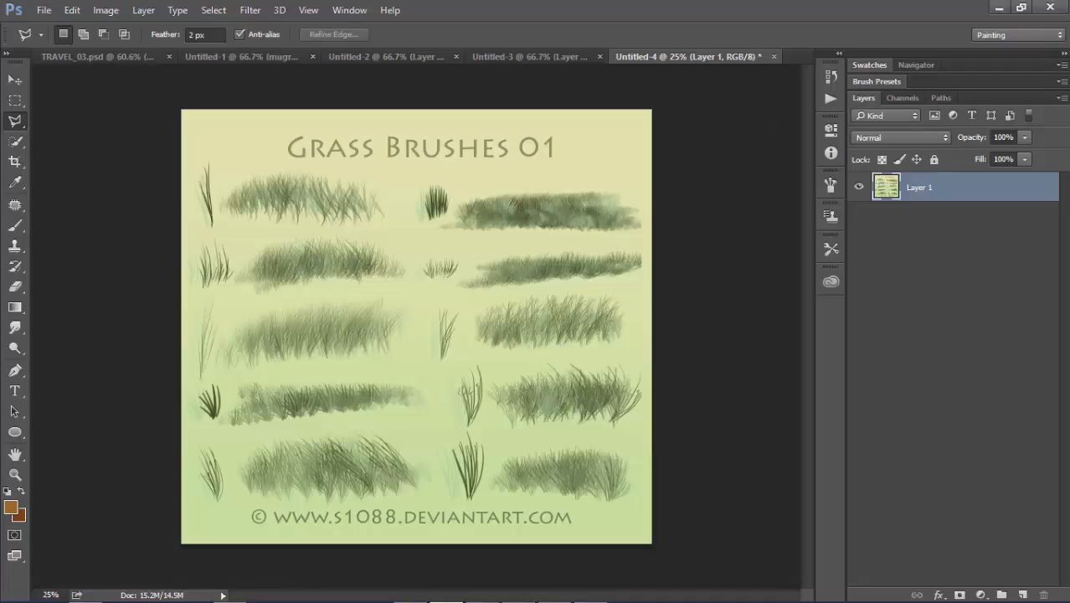
# - Save the document as a Photoshop file named "Patrones de pasto_01" with Maximize Compatibility on
pyautogui.press('v')
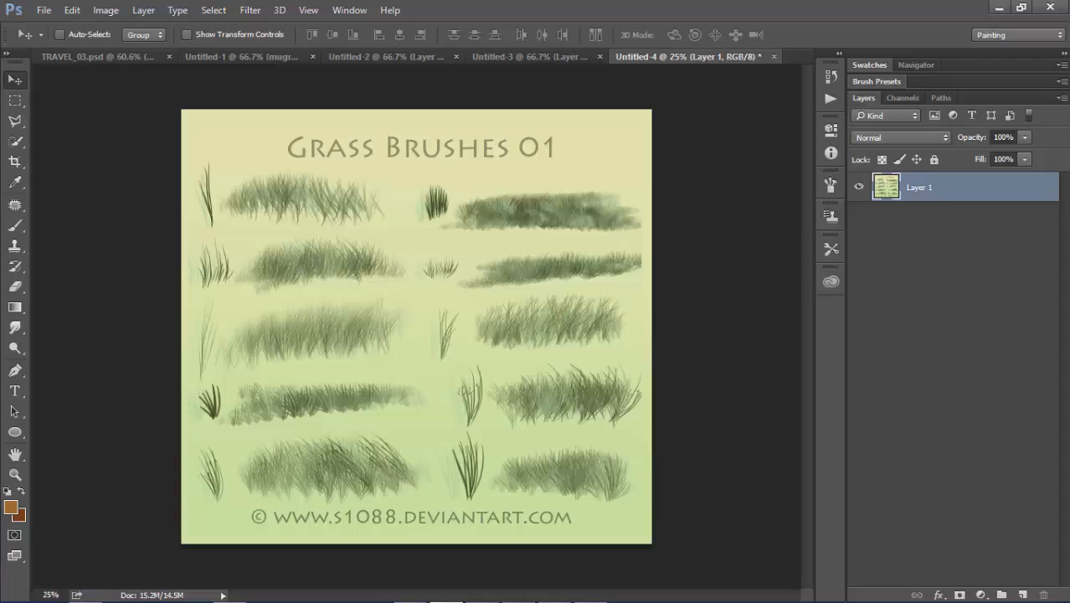
pyautogui.hotkey('ctrl', 's')
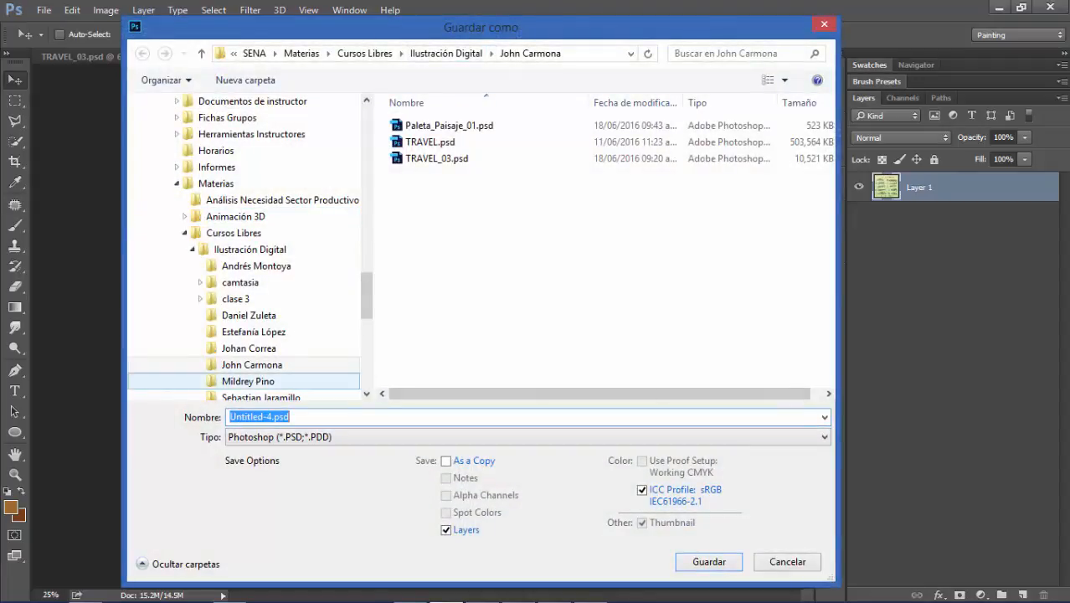
pyautogui.write('Patrones de')
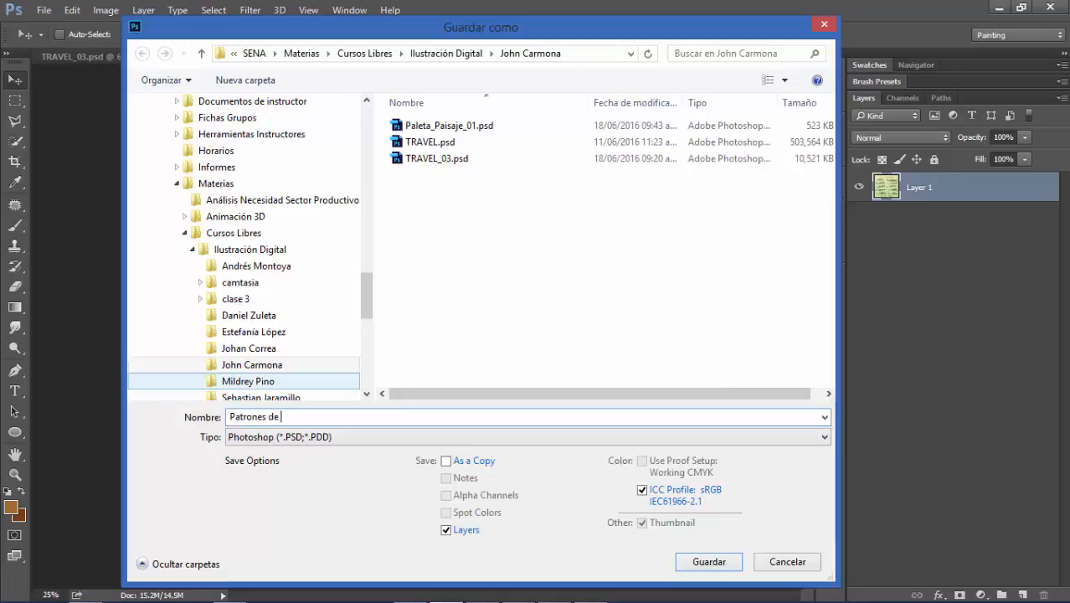
pyautogui.write(' pasto_01')
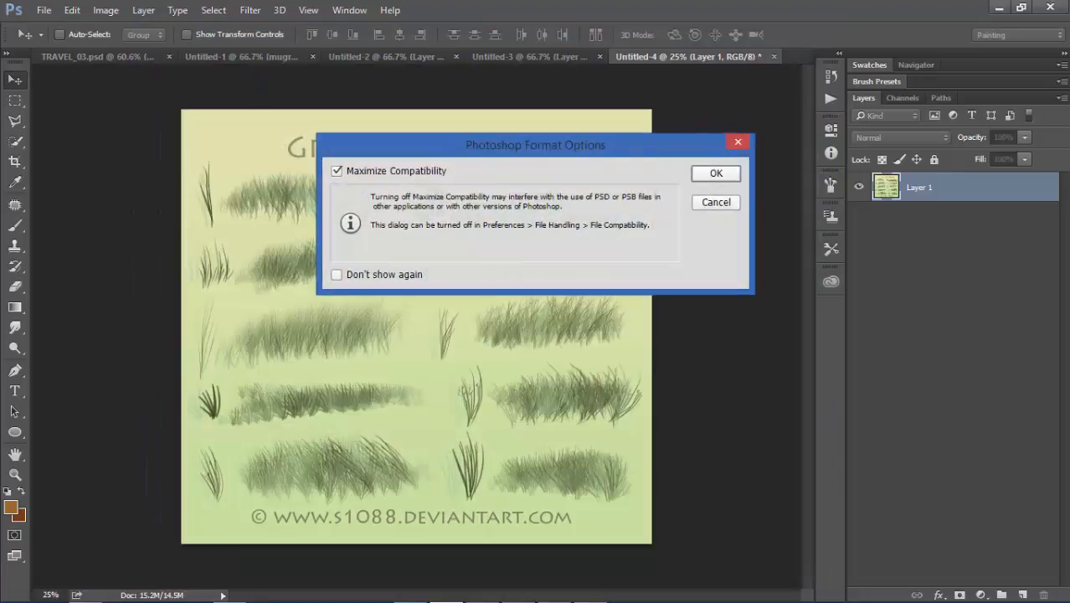
pyautogui.press('Return')
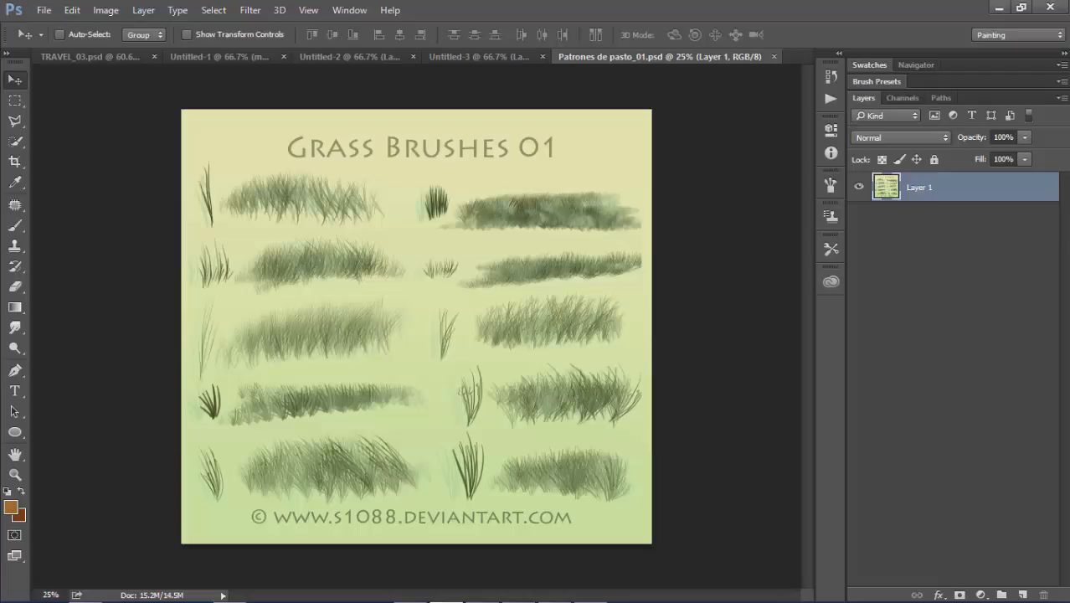
# - Remove the "Grass Brushes 01" title with a content-aware fill of a rectangular selection around it
pyautogui.press('m')
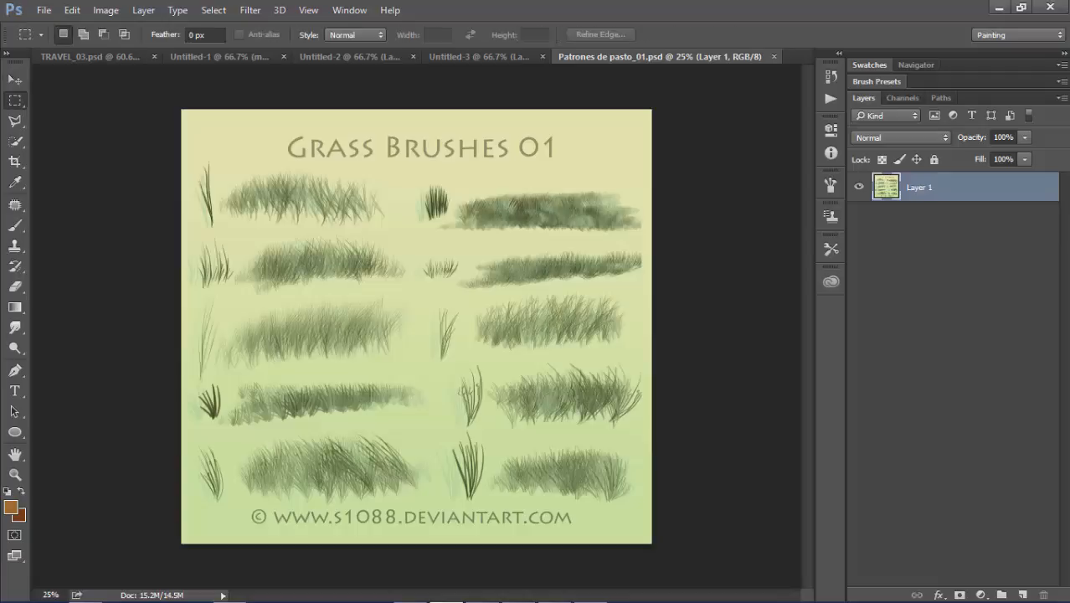
pyautogui.moveTo(567, 123); pyautogui.dragTo(283, 165)
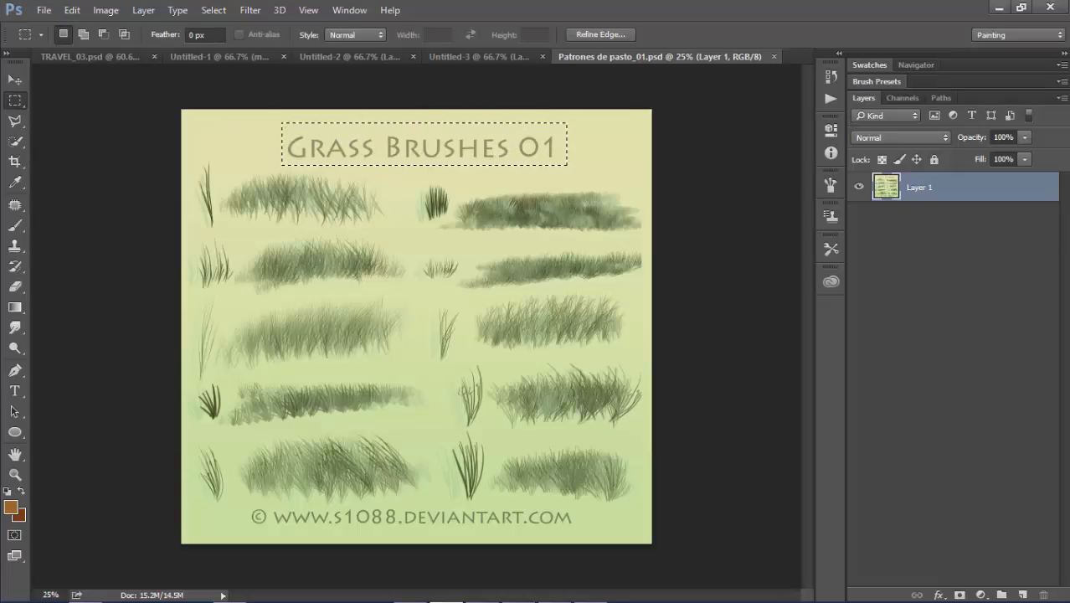
pyautogui.hotkey('shift', 'F5')
pyautogui.press('Return')
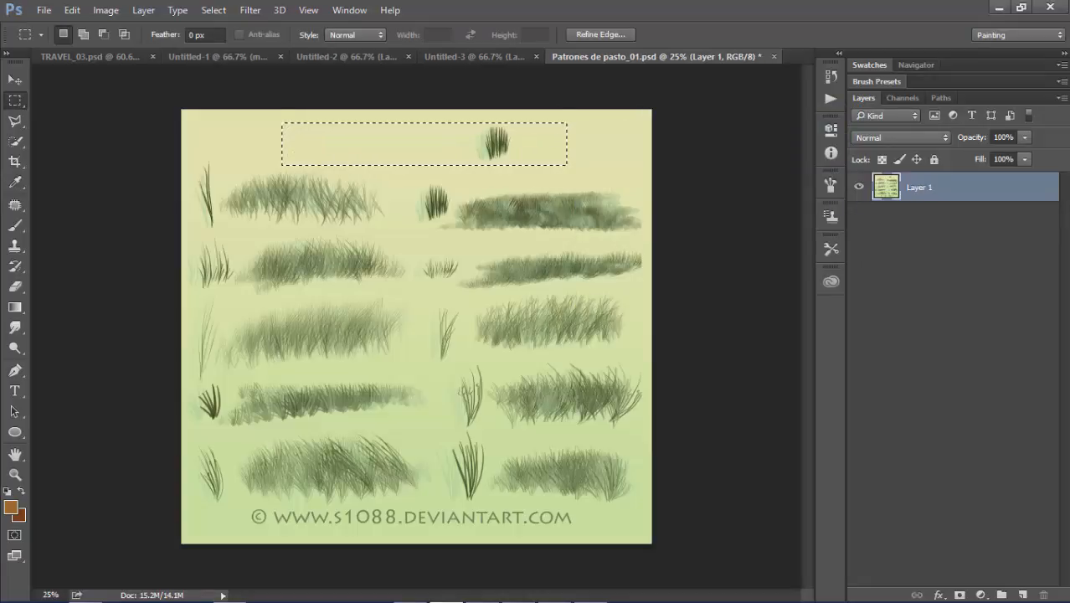
pyautogui.hotkey('ctrl', 'd')
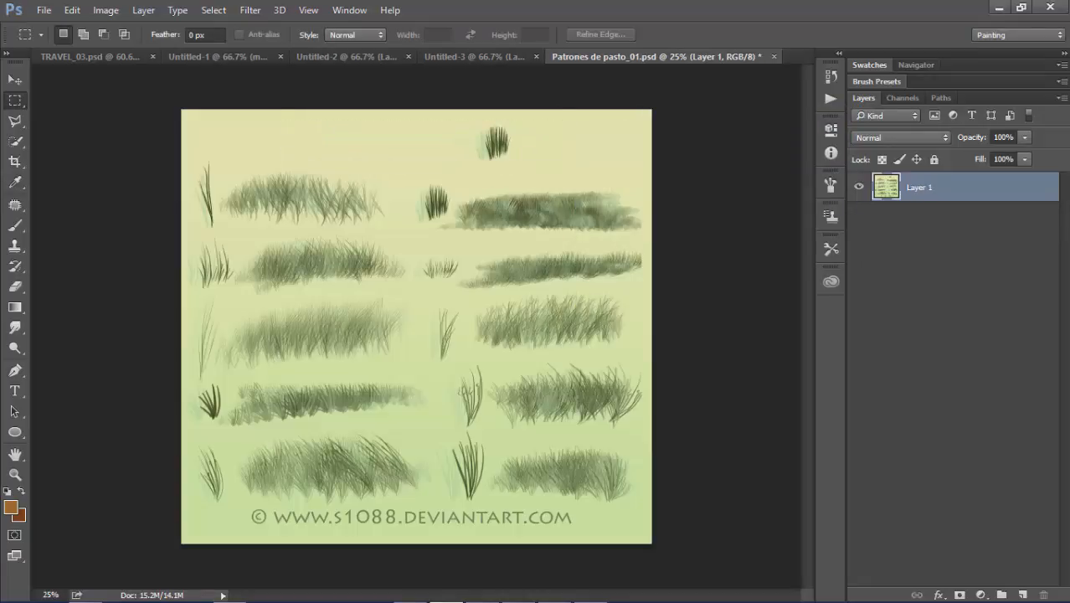
# - Remove the stray grass tuft from the former title area with a content-aware fill
pyautogui.moveTo(464, 116); pyautogui.dragTo(520, 171)
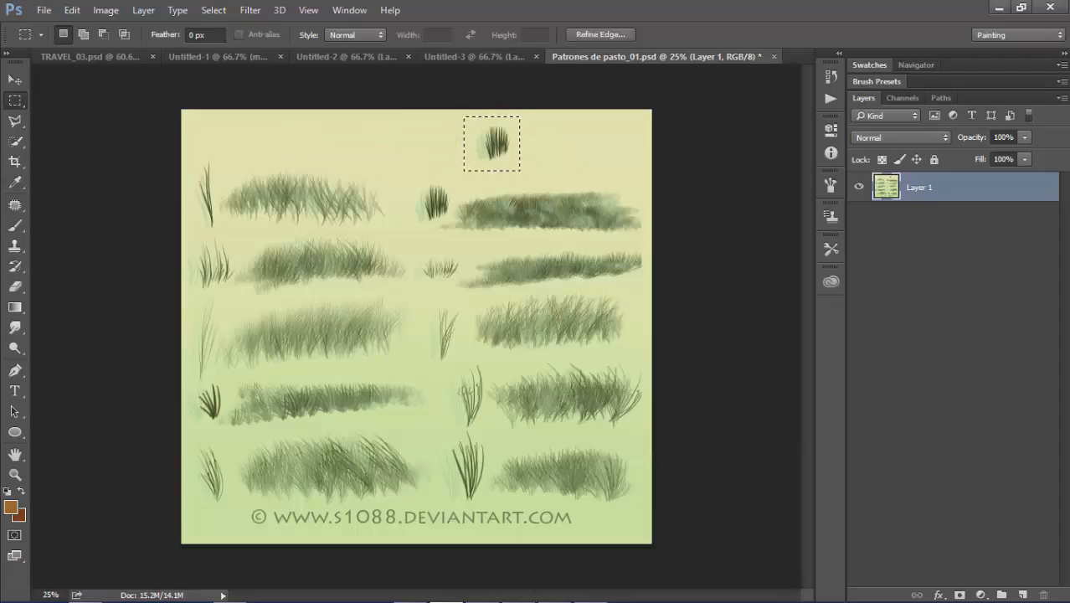
pyautogui.hotkey('shift', 'BackSpace')
pyautogui.press('Return')
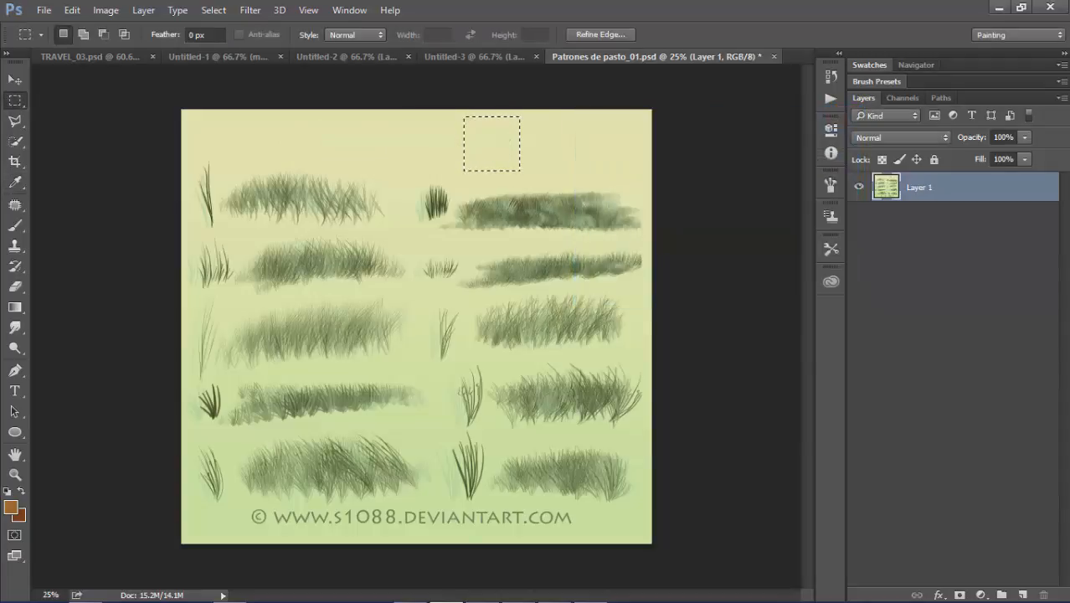
pyautogui.hotkey('ctrl', 'd')
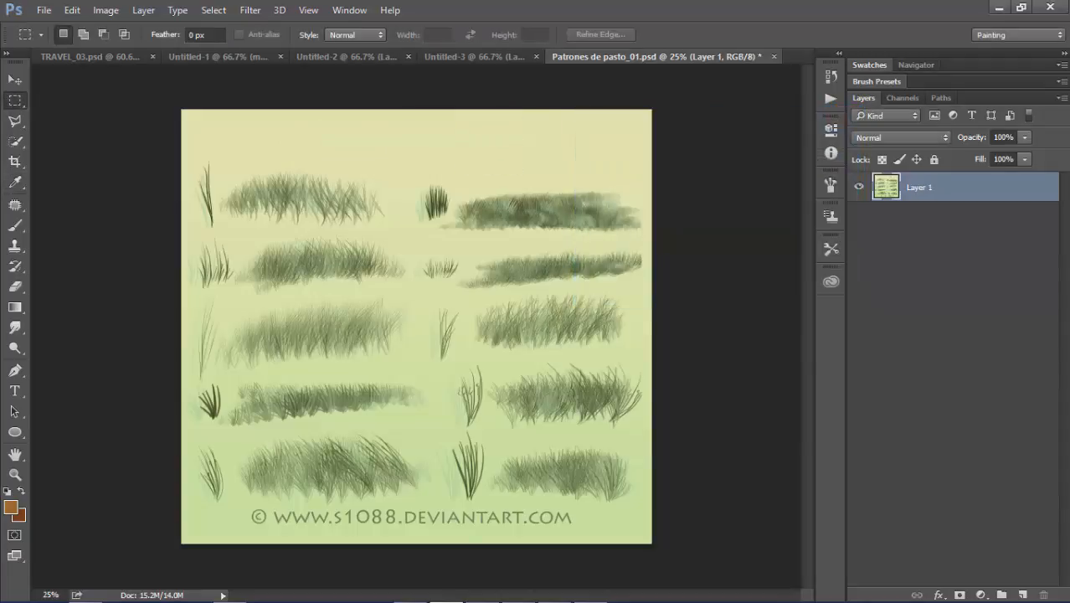
# - Remove the website credit beneath the grass samples with a content-aware fill at 100% opacity
pyautogui.moveTo(582, 531); pyautogui.dragTo(242, 506)
pyautogui.hotkey('shift', 'BackSpace')
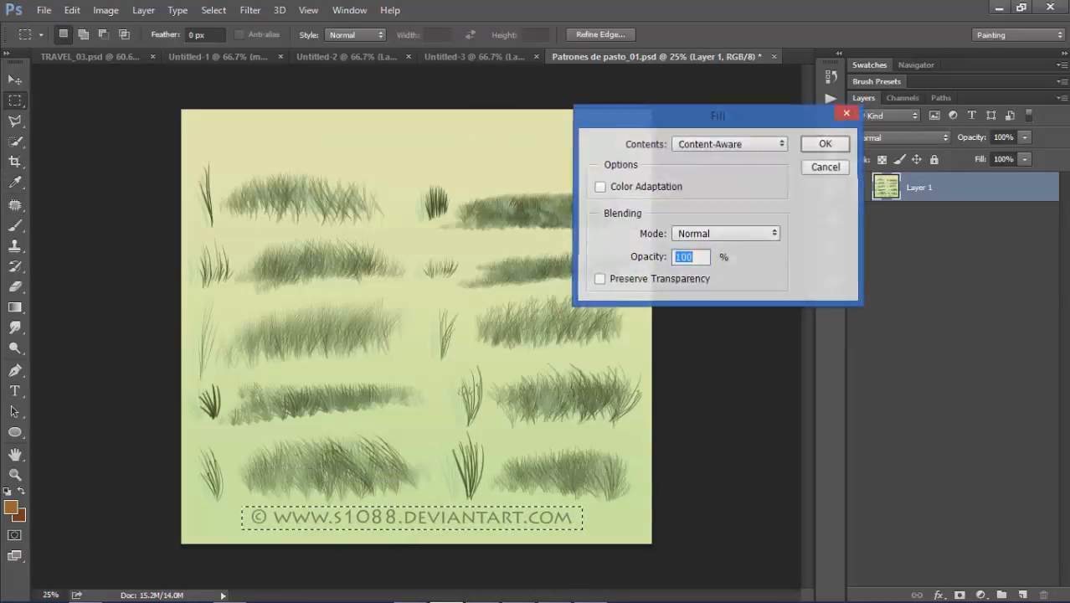
pyautogui.press('Return')
pyautogui.hotkey('ctrl', 'd')
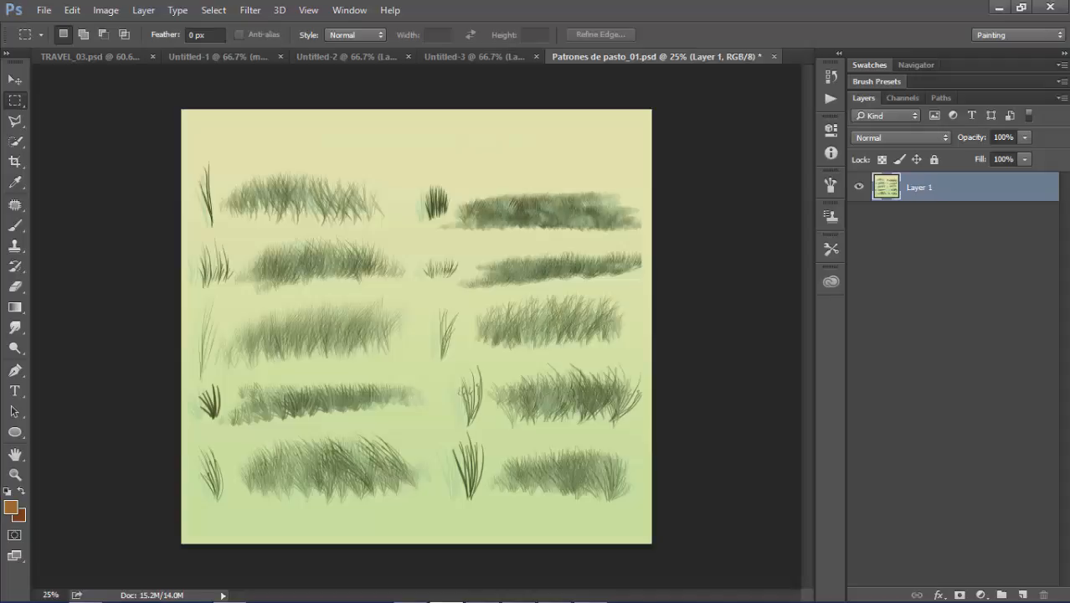
# - Duplicate Layer 1 and add a Black & White adjustment layer above the copy
pyautogui.moveTo(1022, 187); pyautogui.dragTo(1023, 595)
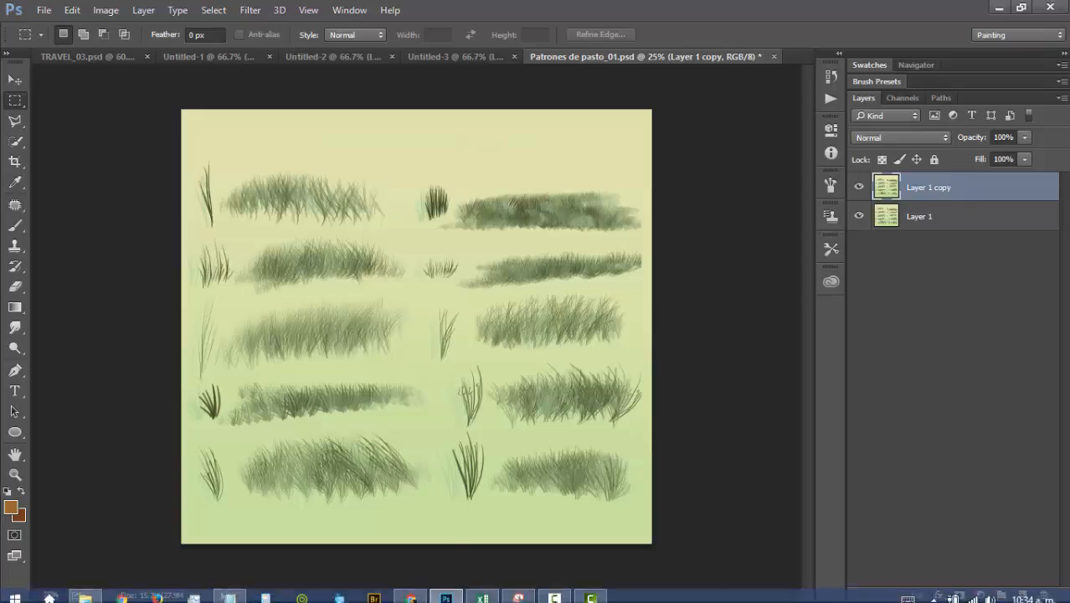
pyautogui.click(981, 594)
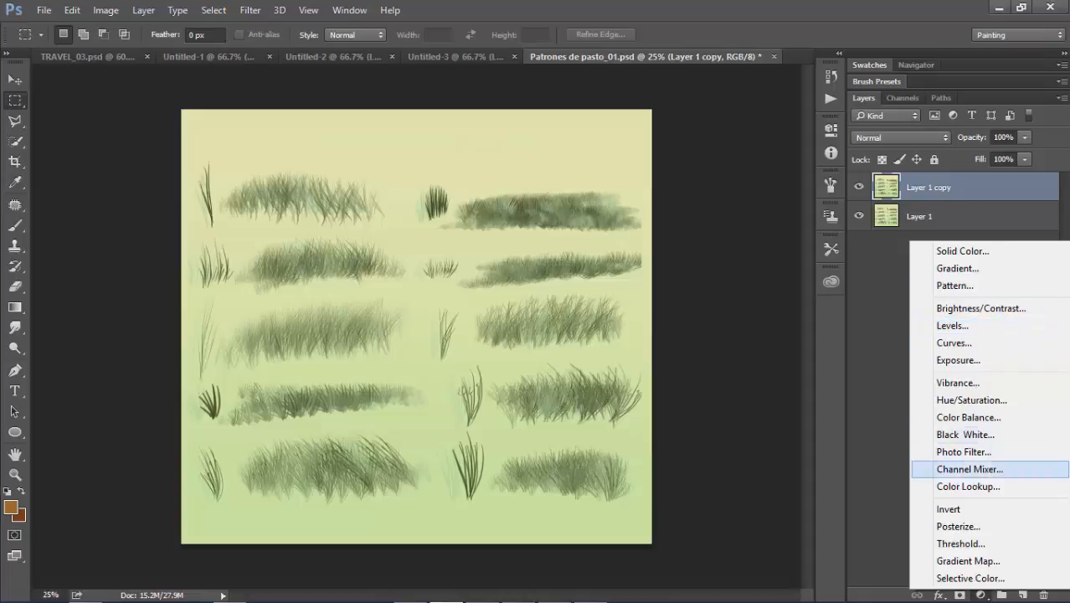
pyautogui.click(966, 434)
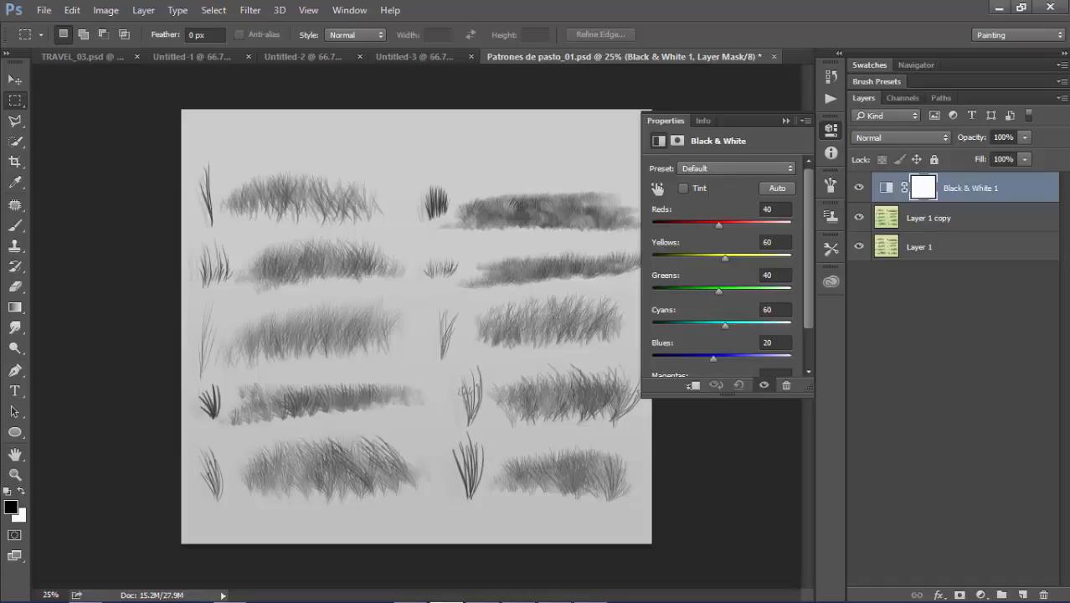
# - Set the Black & White adjustment to Reds 36, Yellows 106, Greens 30 and Cyans -200, and lower Blues slightly
pyautogui.hotkey('ctrl', '+')
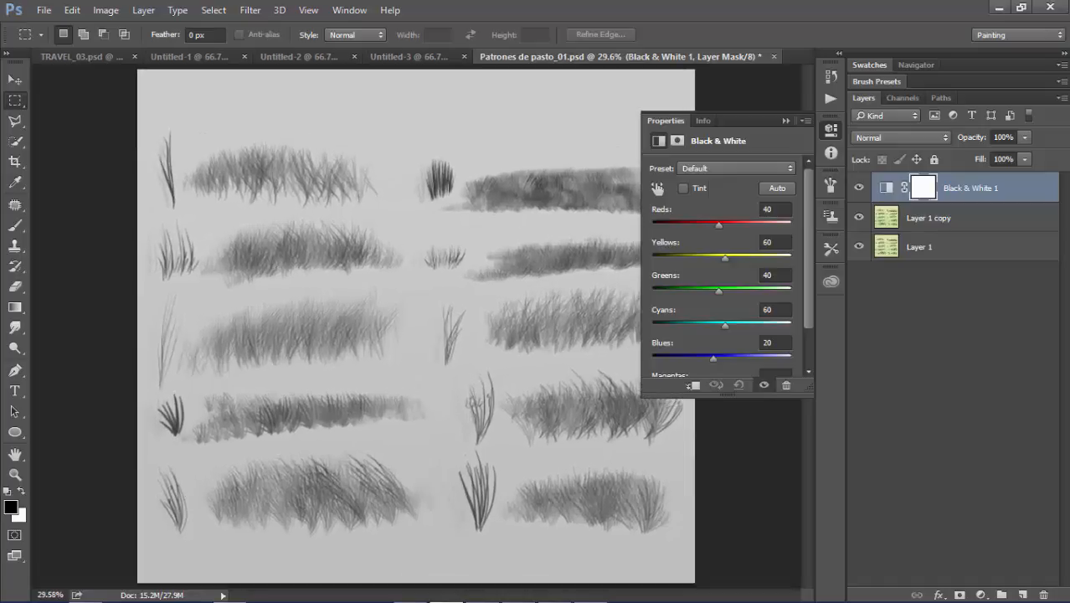
pyautogui.press('f')
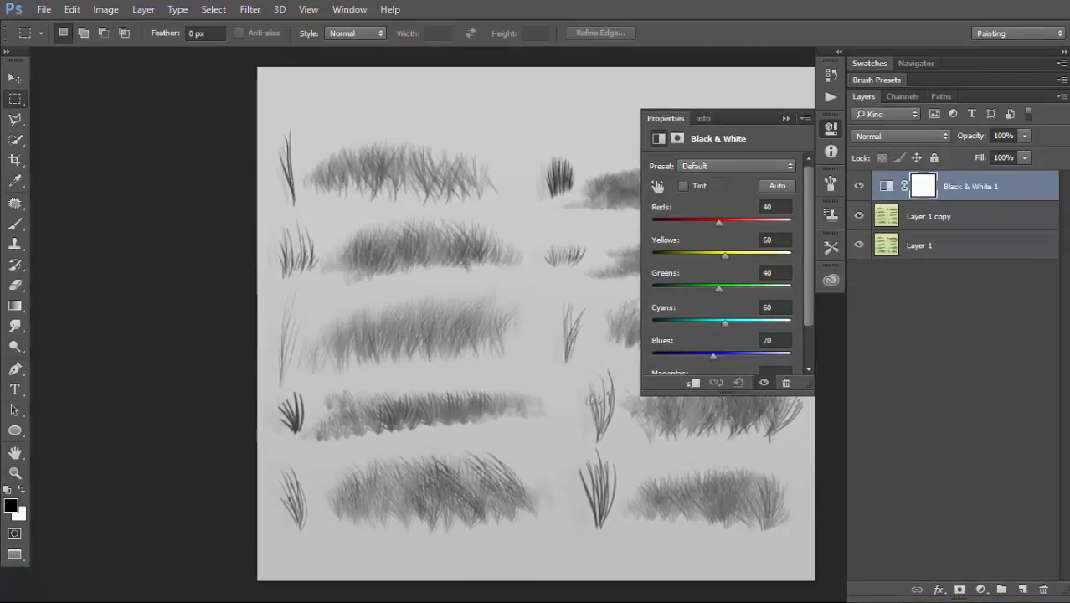
pyautogui.moveTo(409, 402)
pyautogui.mouseDown()
pyautogui.moveTo(463, 432)
pyautogui.moveTo(427, 432)
pyautogui.moveTo(399, 399)
pyautogui.moveTo(391, 408)
pyautogui.mouseUp()
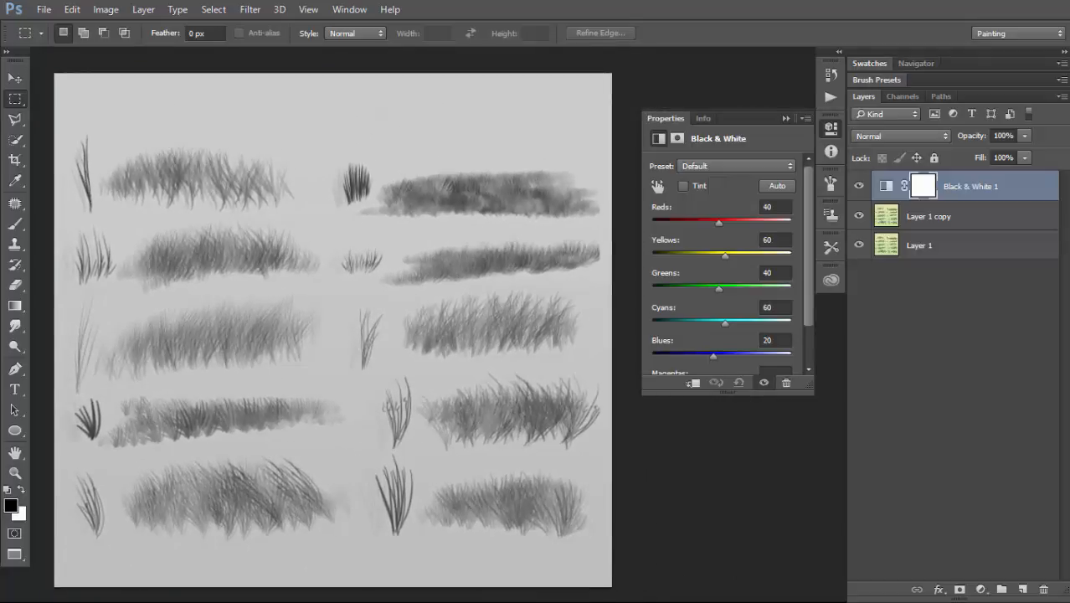
pyautogui.moveTo(720, 223); pyautogui.dragTo(651, 324)
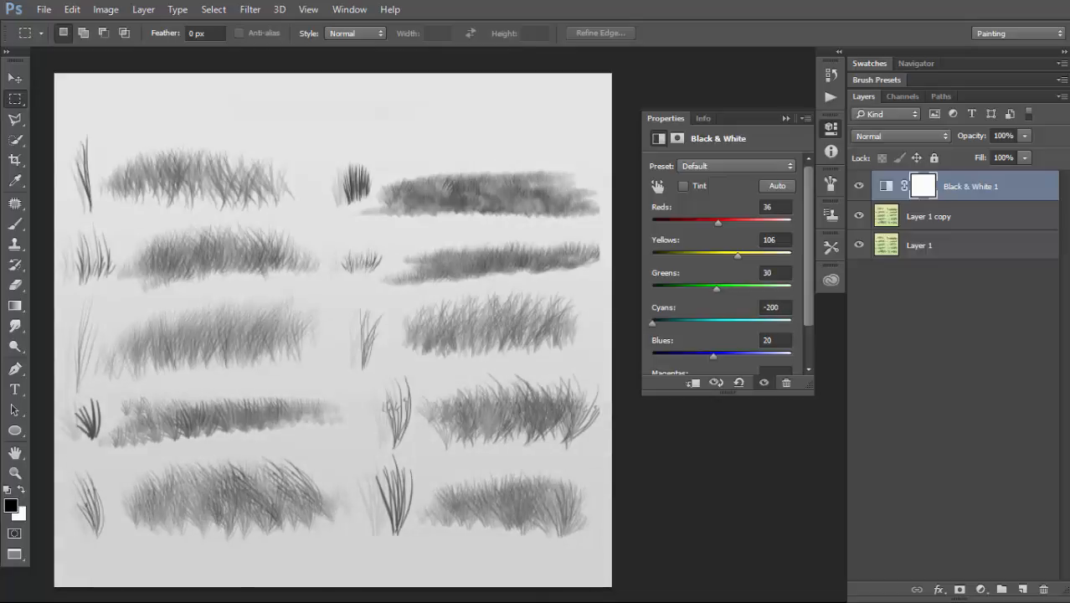
pyautogui.moveTo(713, 356)
pyautogui.mouseDown()
pyautogui.moveTo(676, 356)
pyautogui.moveTo(708, 356)
pyautogui.mouseUp()
# - Add a Brightness/Contrast adjustment layer with brightness -19 and contrast 84
pyautogui.click(980, 590)
pyautogui.click(981, 303)
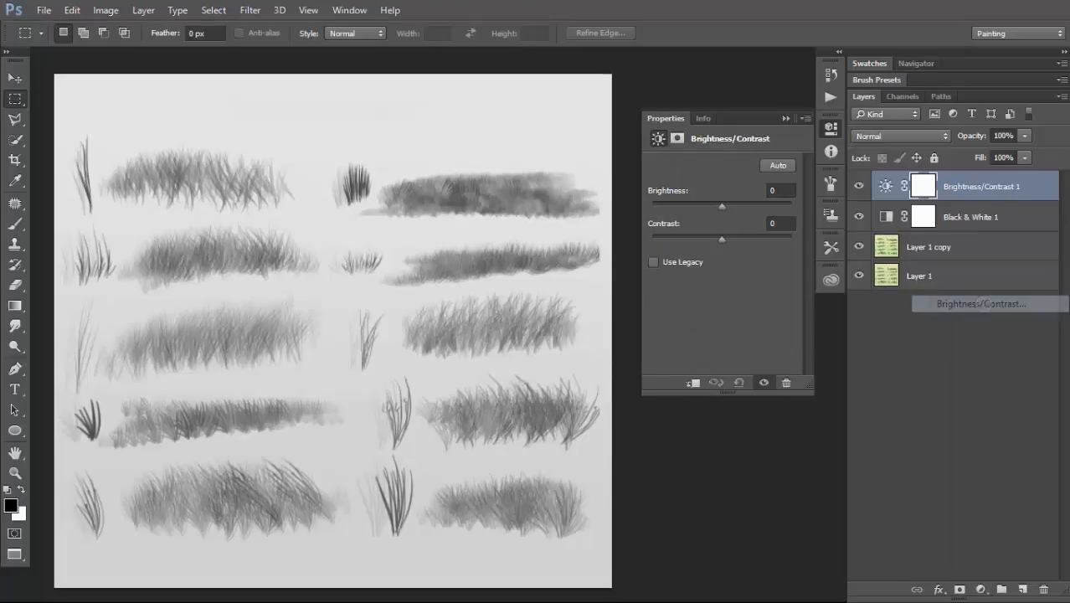
pyautogui.moveTo(722, 206)
pyautogui.mouseDown()
pyautogui.moveTo(738, 206)
pyautogui.moveTo(749, 239)
pyautogui.moveTo(715, 207)
pyautogui.mouseUp()
pyautogui.moveTo(748, 239); pyautogui.dragTo(782, 240)
pyautogui.moveTo(714, 206)
pyautogui.mouseDown()
pyautogui.moveTo(702, 206)
pyautogui.moveTo(714, 206)
pyautogui.mouseUp()
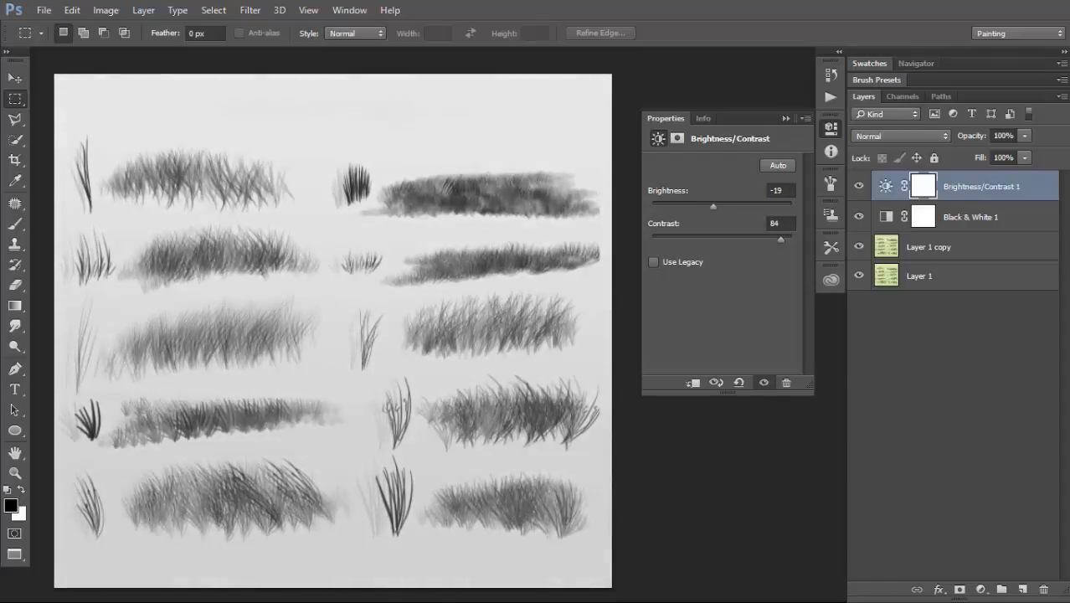
# - Merge both adjustment layers with the Layer 1 copy and invert the merged layer's tones
pyautogui.keyDown('shift'); pyautogui.click(954, 248); pyautogui.keyUp('shift')
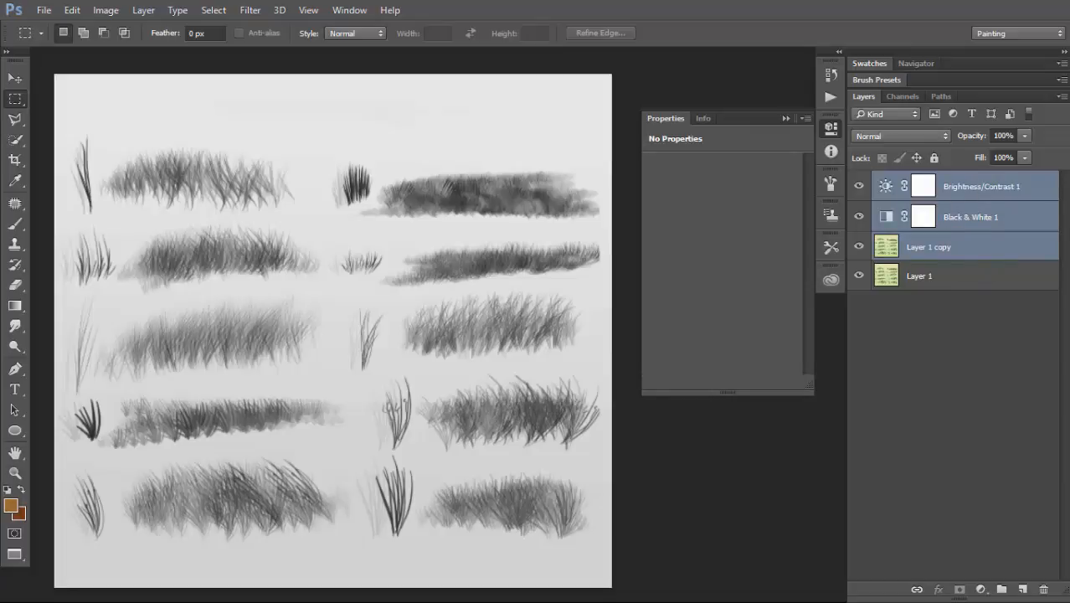
pyautogui.hotkey('ctrl', 'e')
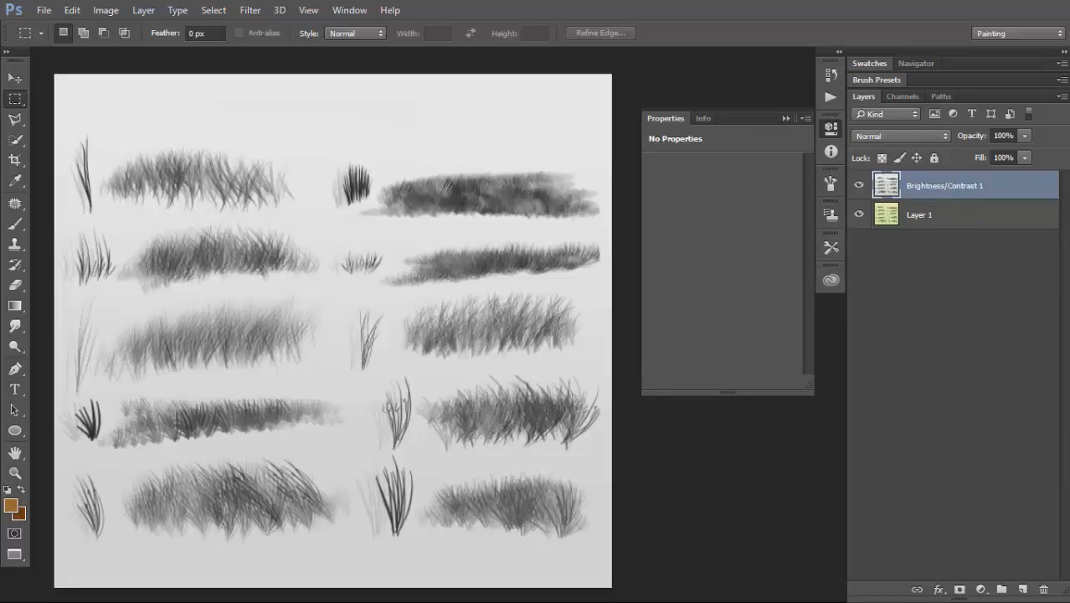
pyautogui.hotkey('ctrl', 'i')
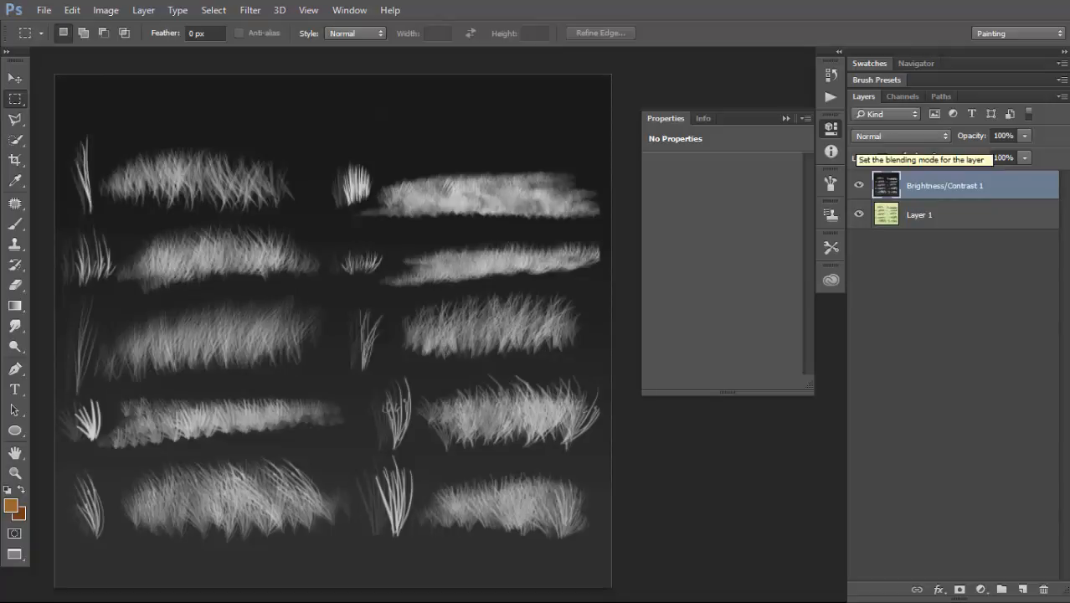
# - Cut the entire inverted grayscale image from its layer to the clipboard and make Layer 1 the active layer
pyautogui.press('v')
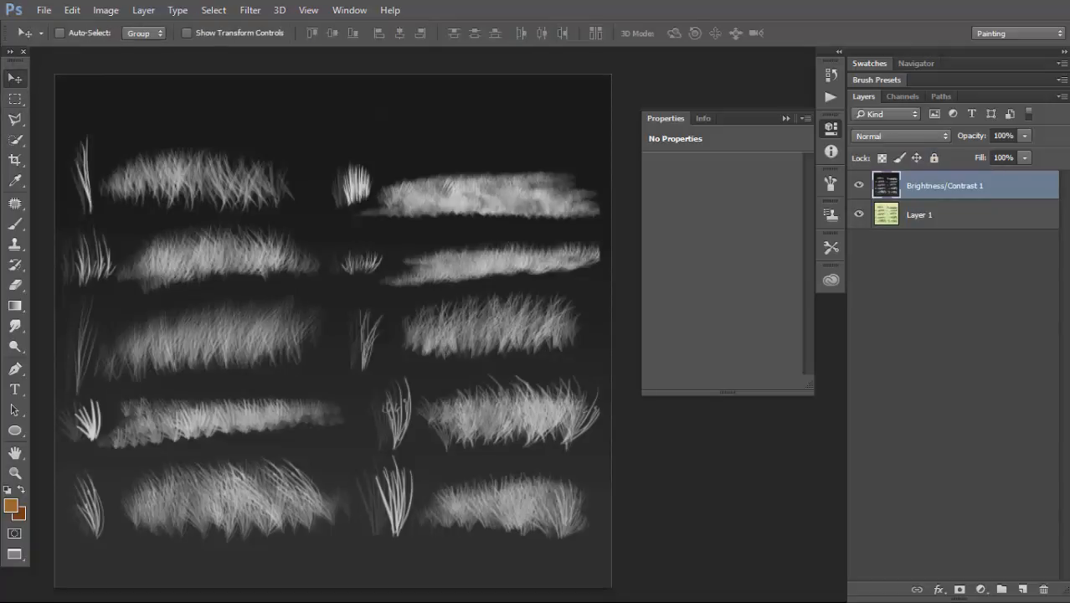
pyautogui.hotkey('ctrl', 'a')
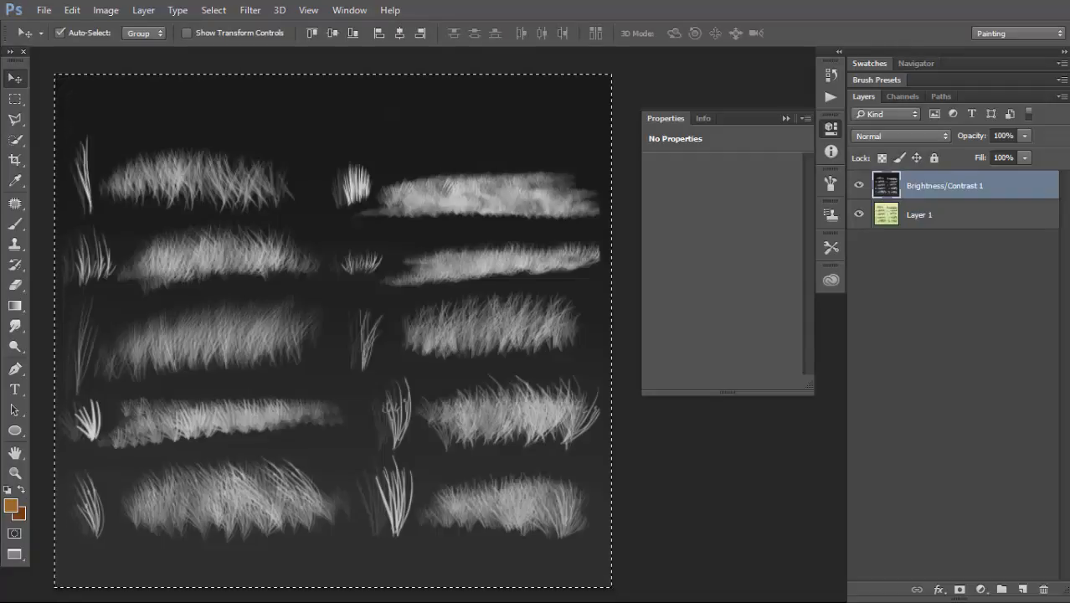
pyautogui.hotkey('ctrl', 'x')
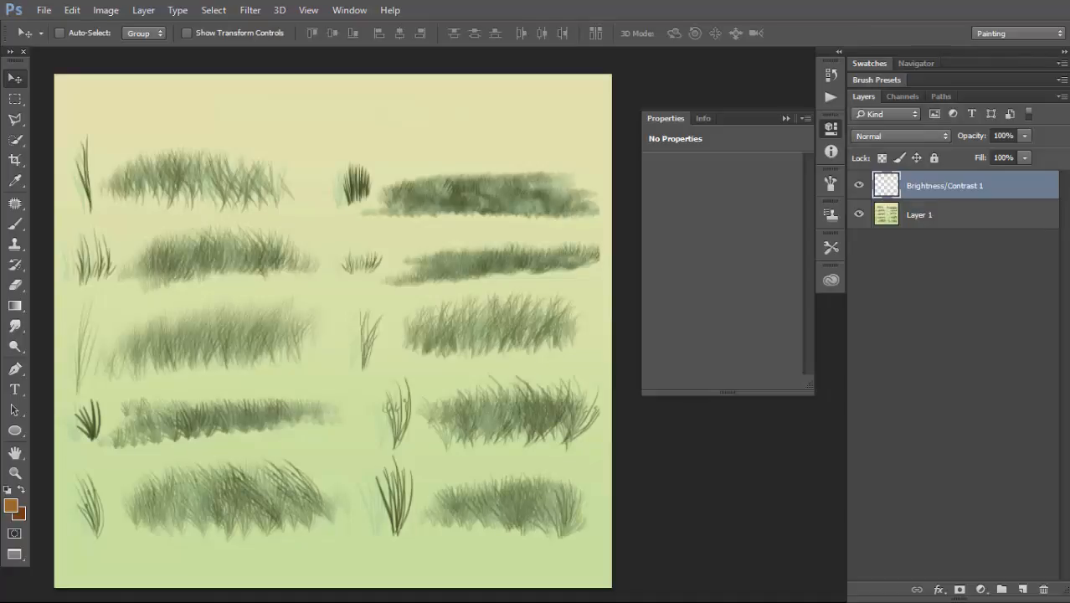
pyautogui.click(946, 215)
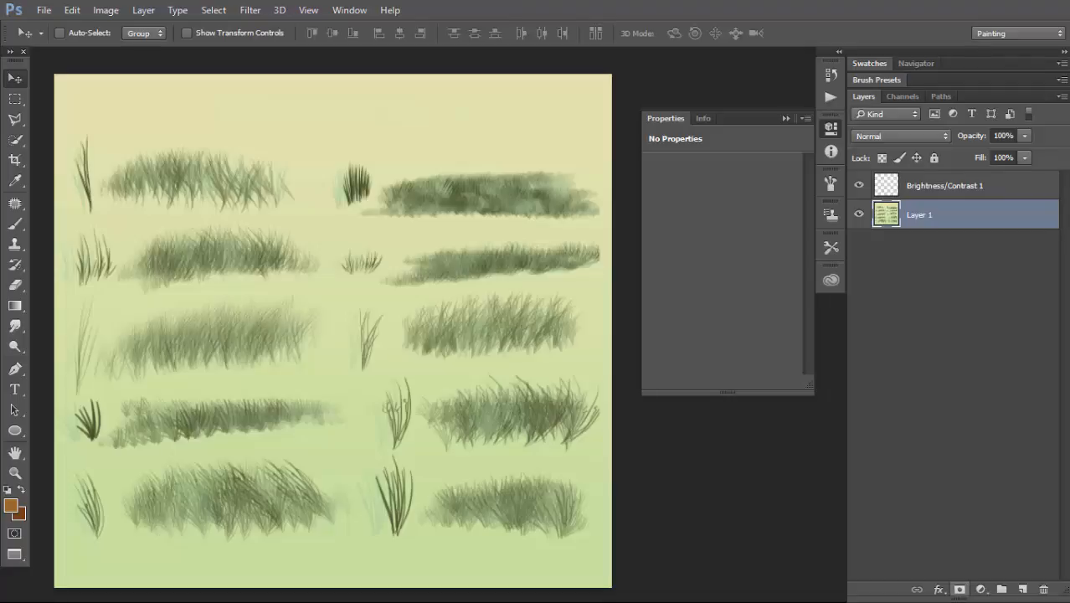
# - Add a solid color fill layer named pasto_01 above Layer 1, filled with dark green 044601
pyautogui.click(960, 590)
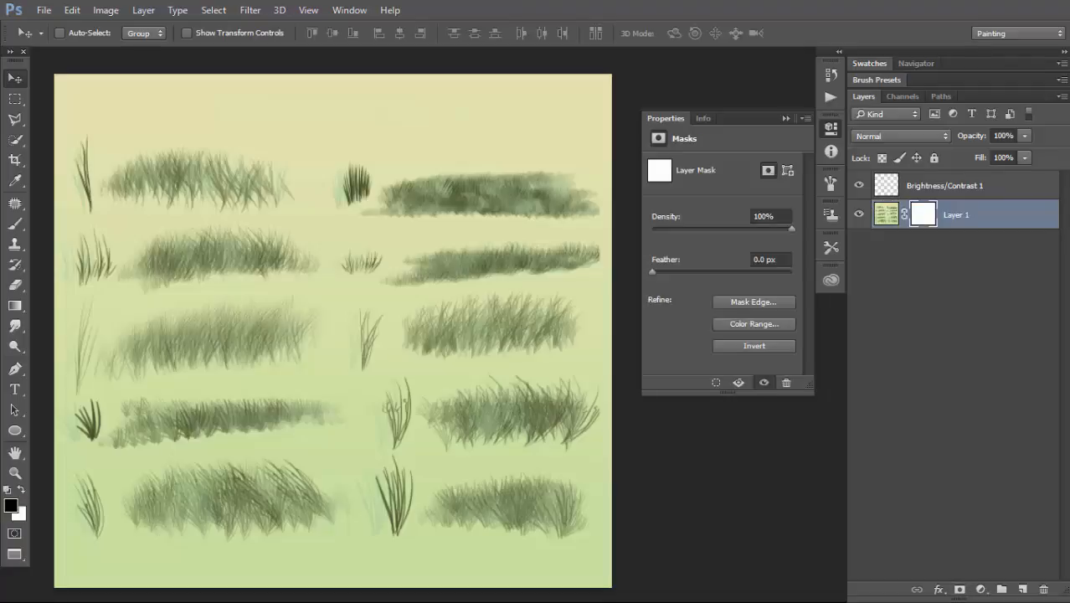
pyautogui.hotkey('ctrl', 'z')
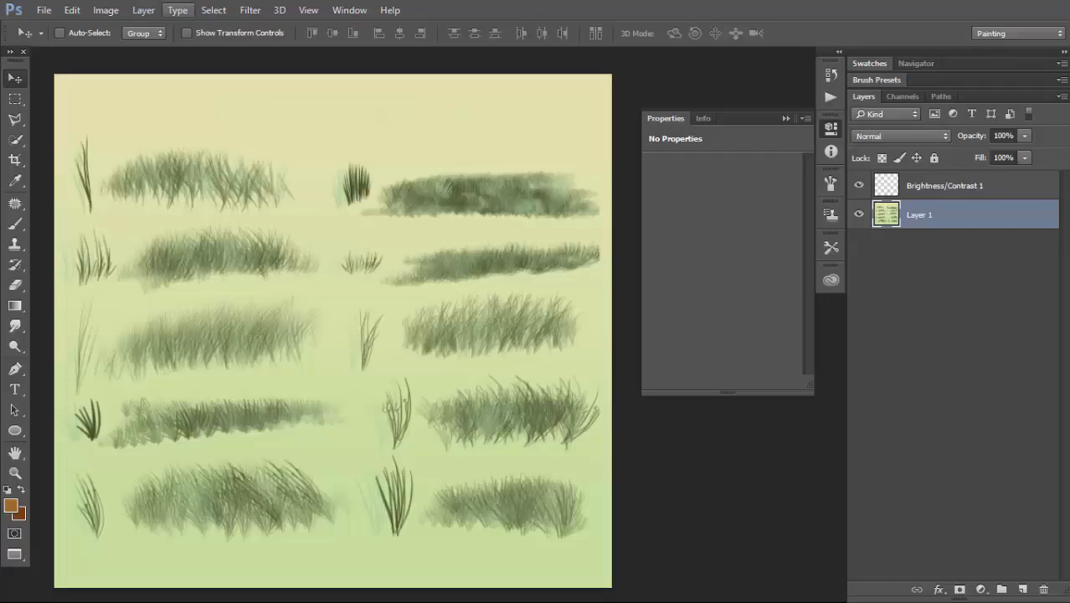
pyautogui.click(143, 10)
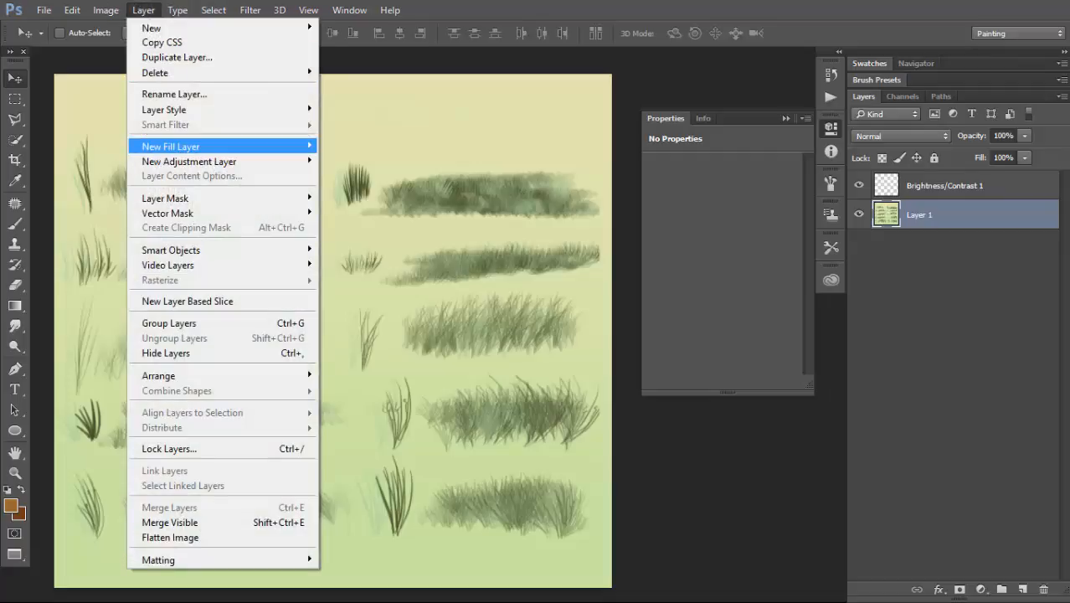
pyautogui.moveTo(268, 147)
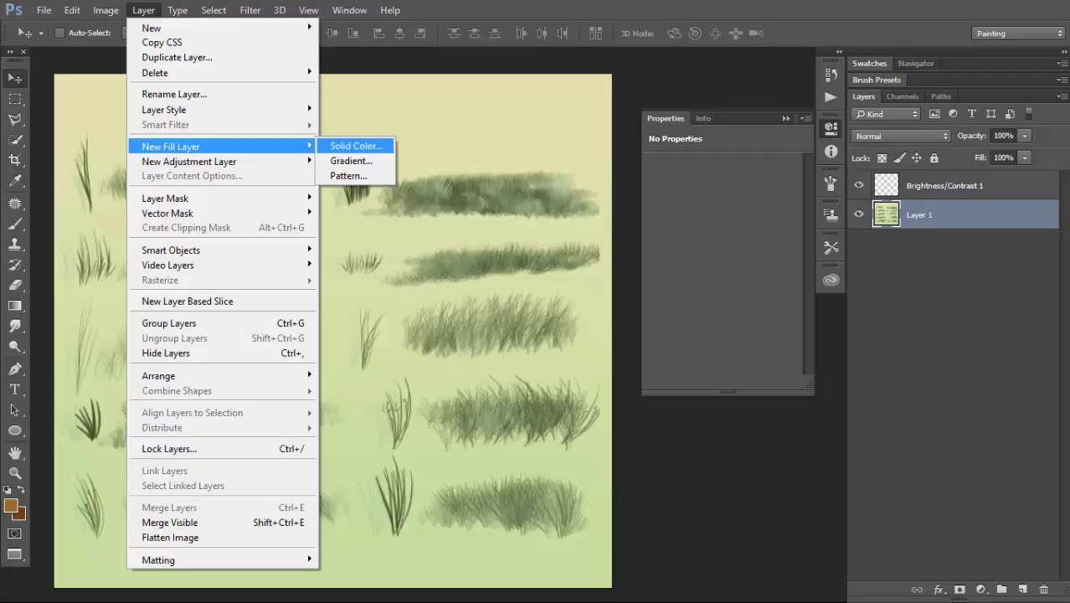
pyautogui.click(355, 146)
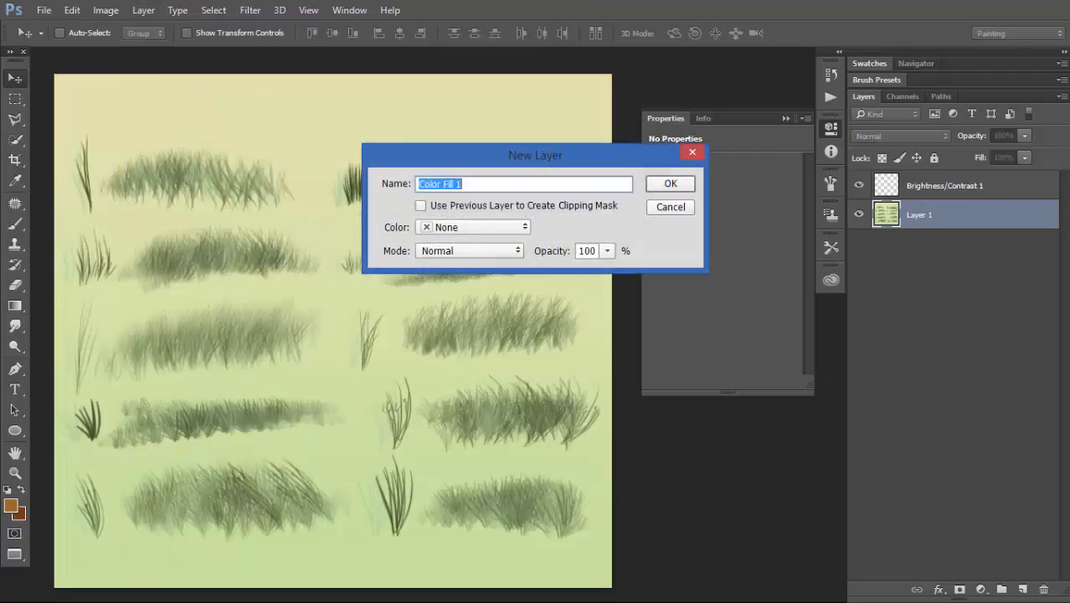
pyautogui.write('pasto_01')
pyautogui.press('Return')
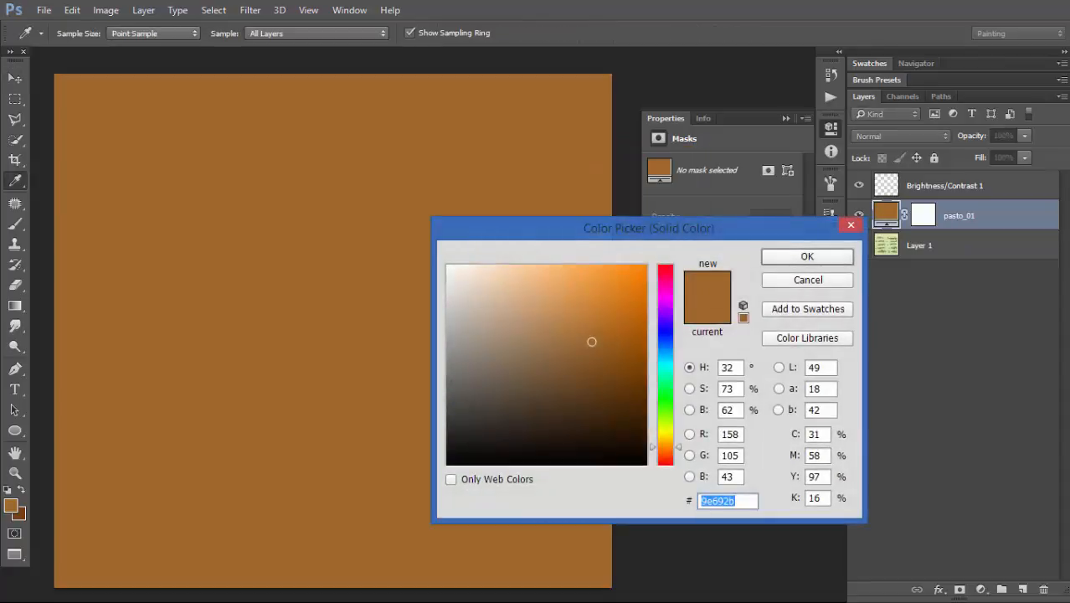
pyautogui.click(665, 400)
pyautogui.moveTo(625, 381); pyautogui.dragTo(644, 411)
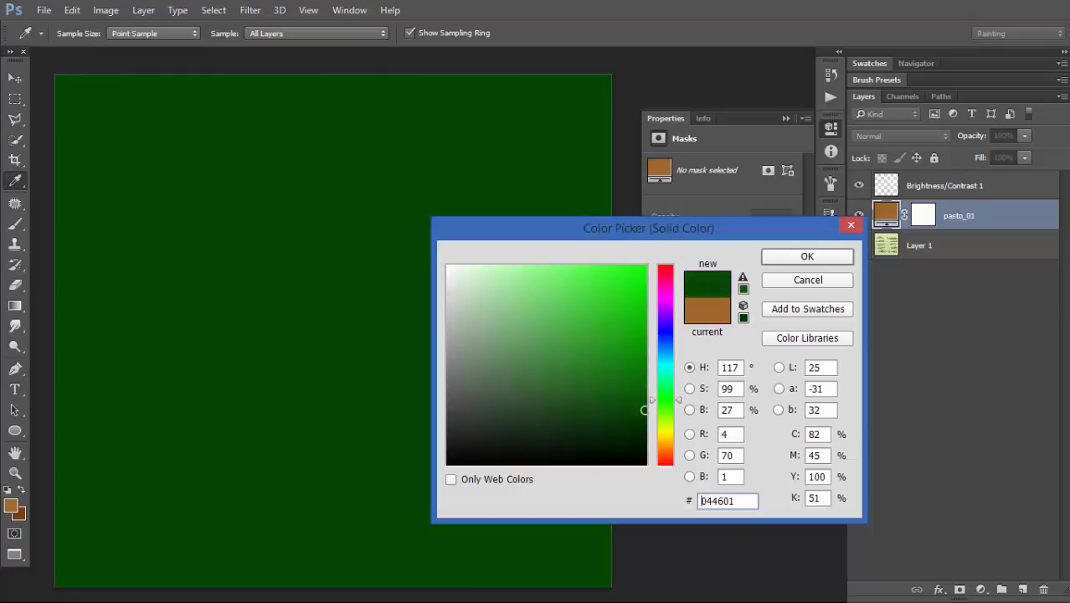
pyautogui.press('Return')
# - Paste the copied inverted grayscale image into the layer mask of pasto_01, return to the fill and clear the selection
pyautogui.click(923, 216)
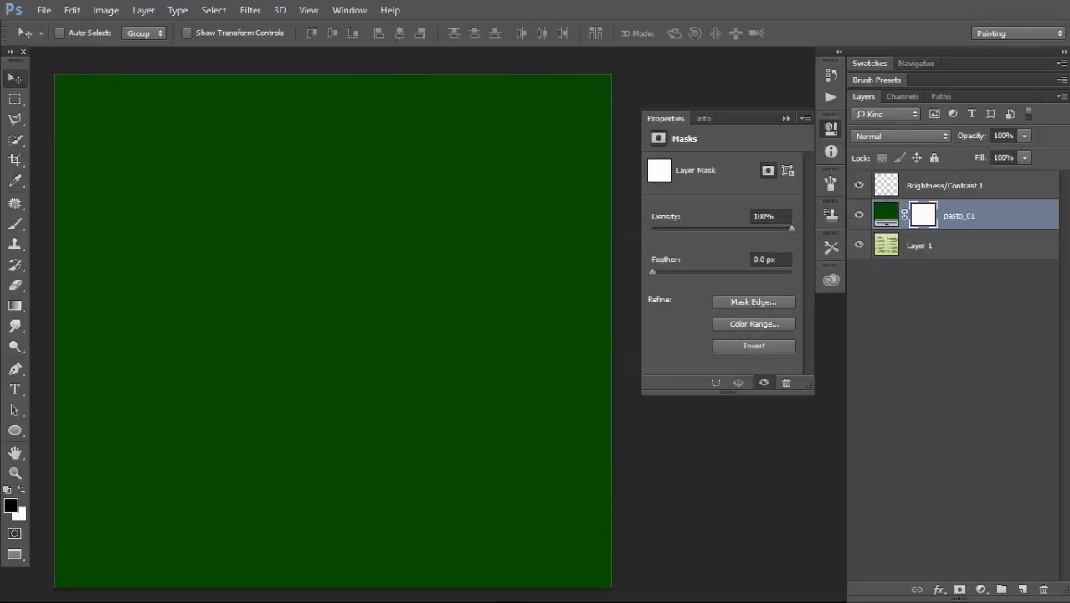
pyautogui.keyDown('alt'); pyautogui.click(923, 215); pyautogui.keyUp('alt')
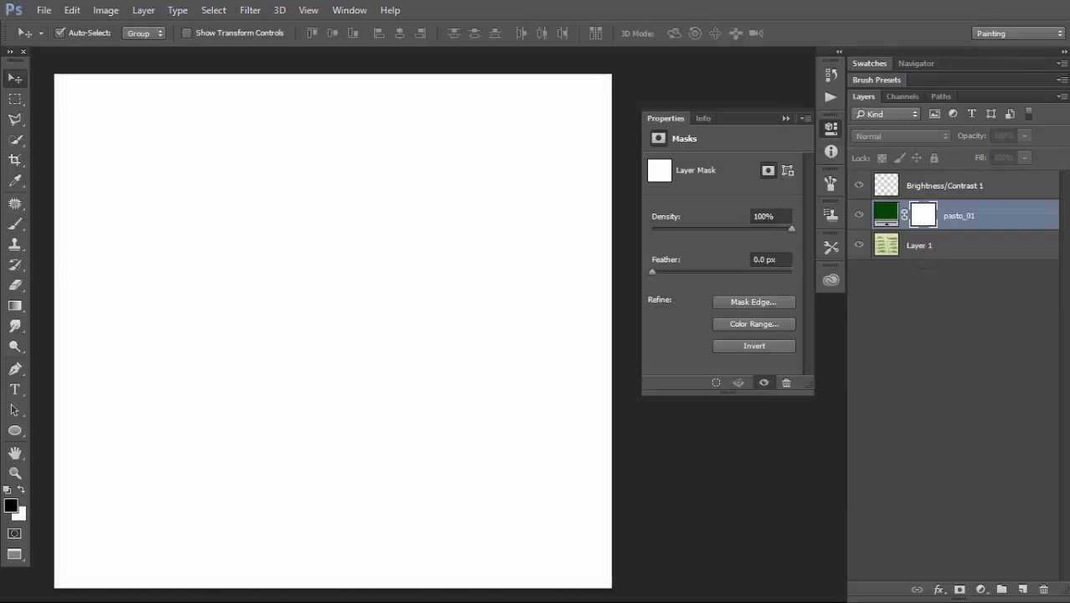
pyautogui.hotkey('ctrl', 'v')
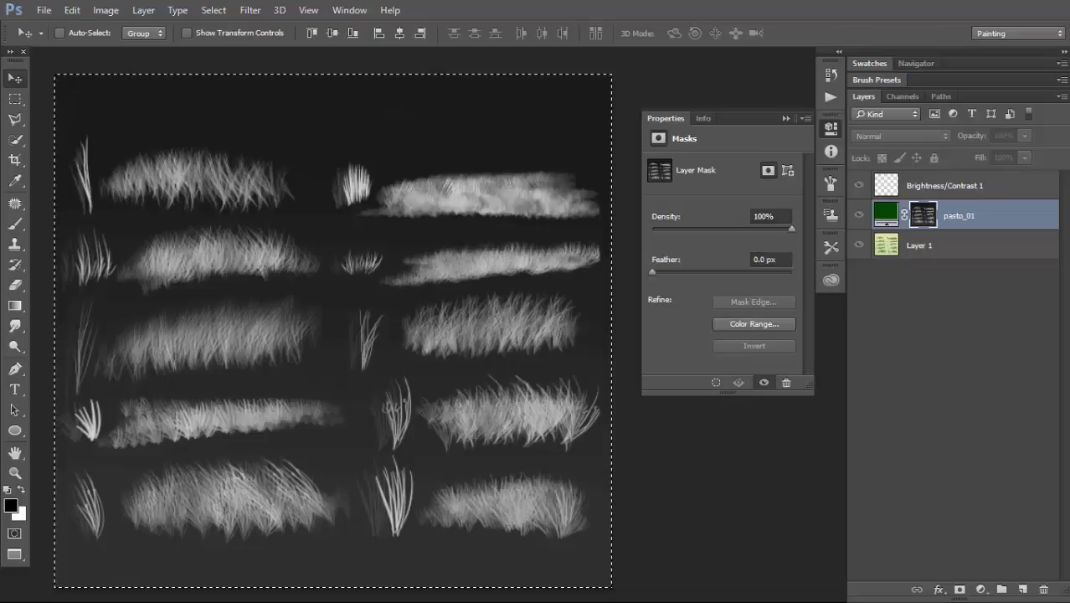
pyautogui.click(886, 215)
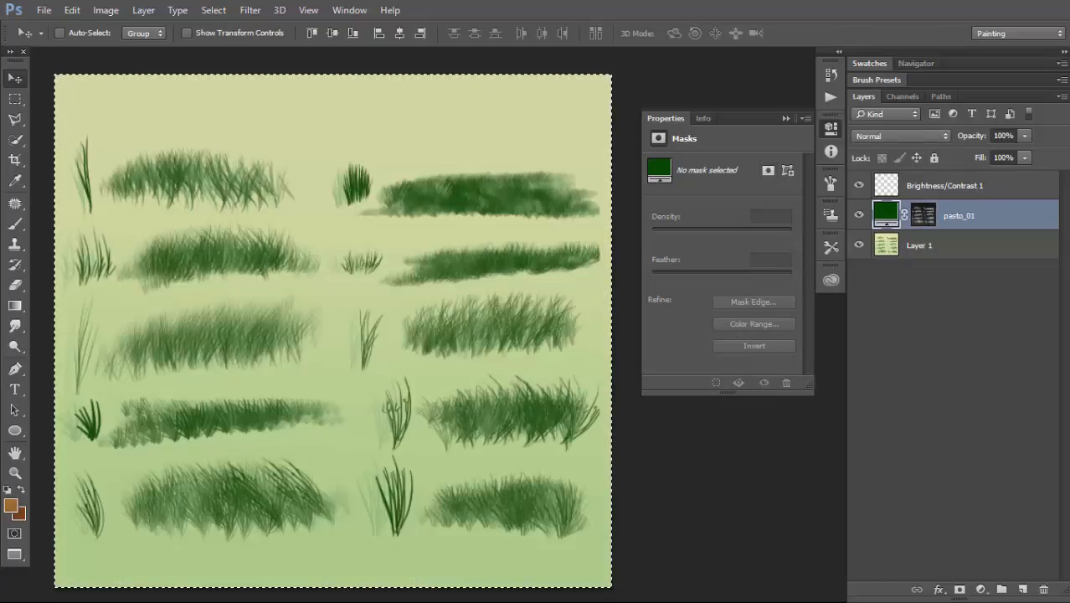
pyautogui.press('ctrl')
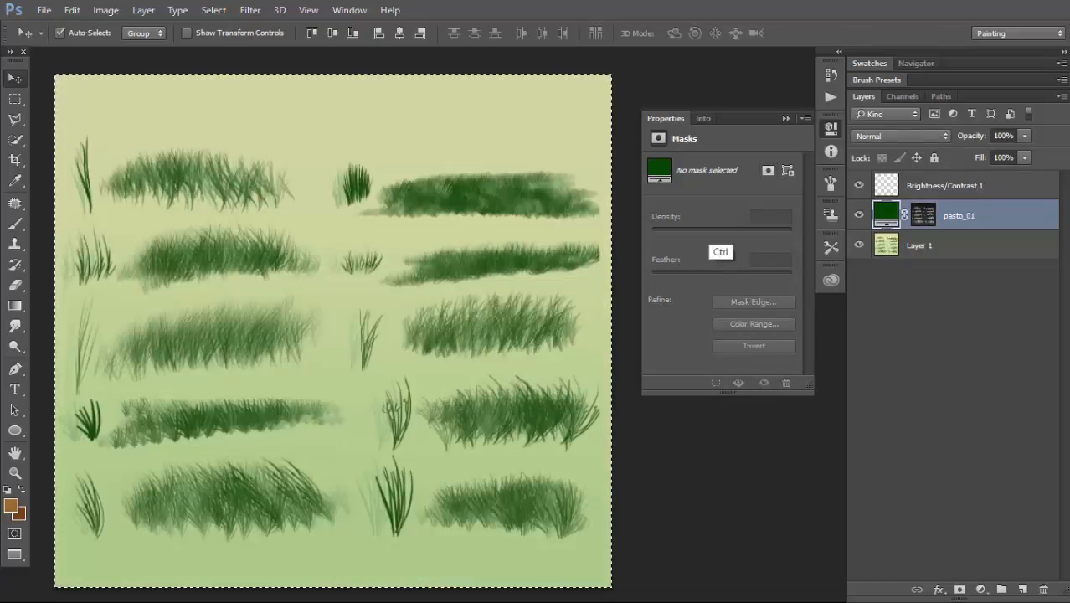
pyautogui.hotkey('ctrl', 'd')
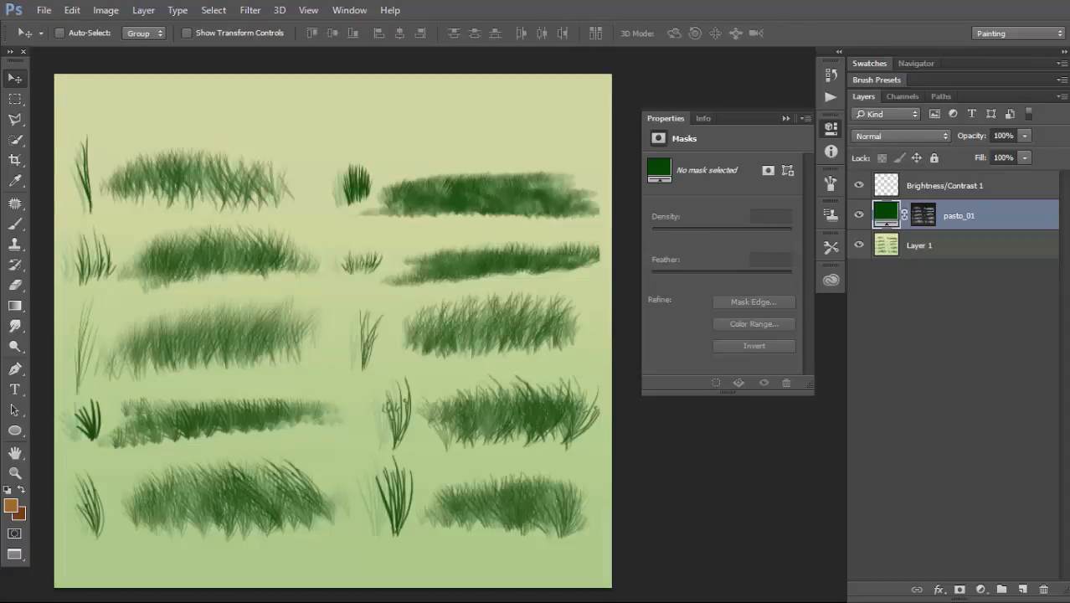
# - Hide Layer 1 and apply Brightness/Contrast to the pasto_01 mask with brightness 141 and contrast 63
pyautogui.click(858, 244)
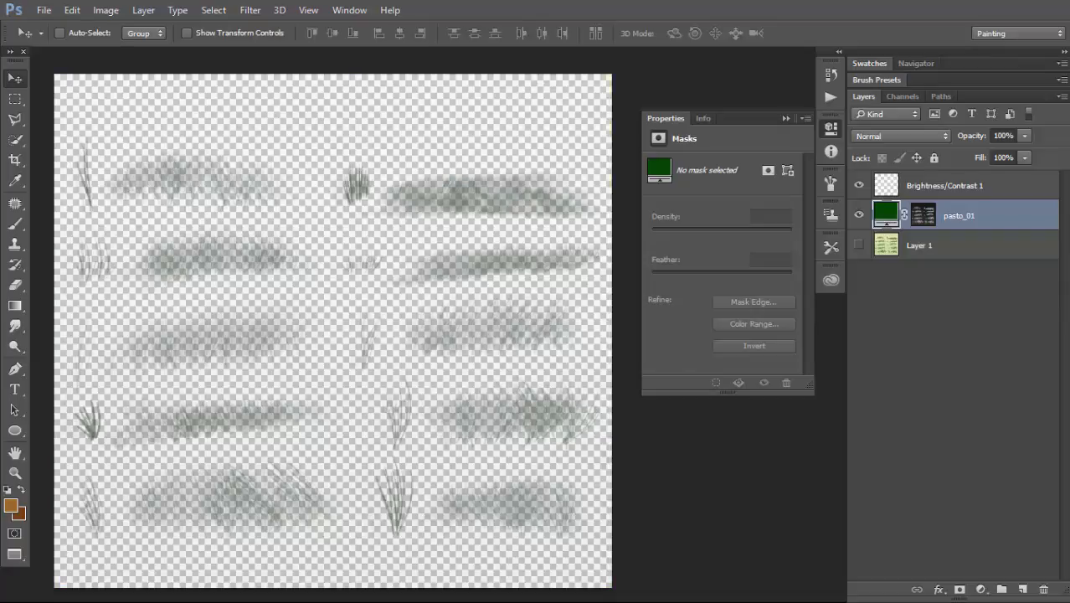
pyautogui.click(923, 215)
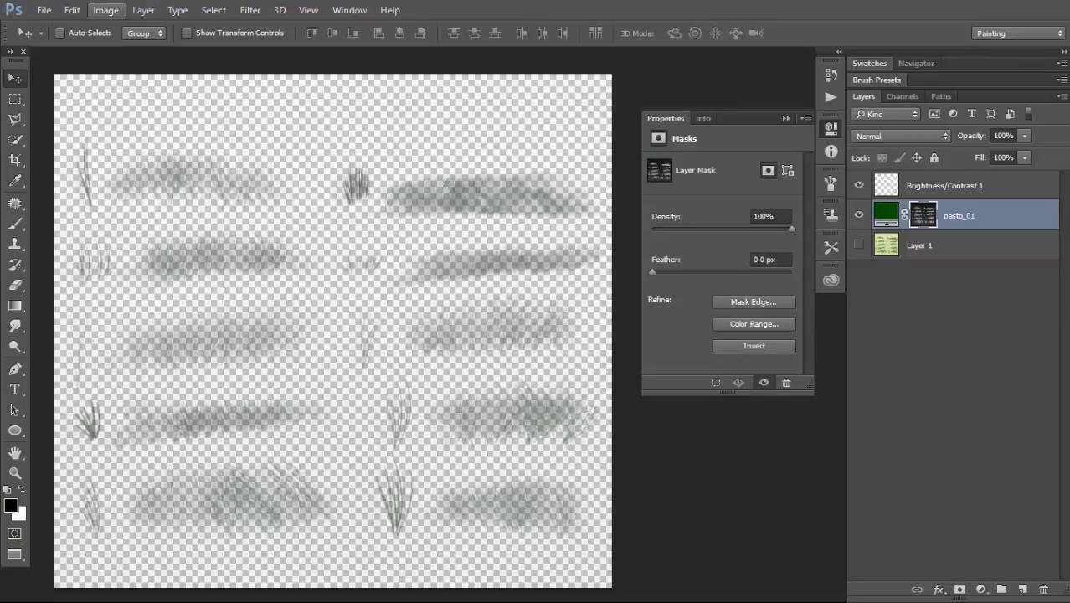
pyautogui.click(105, 11)
pyautogui.moveTo(193, 51)
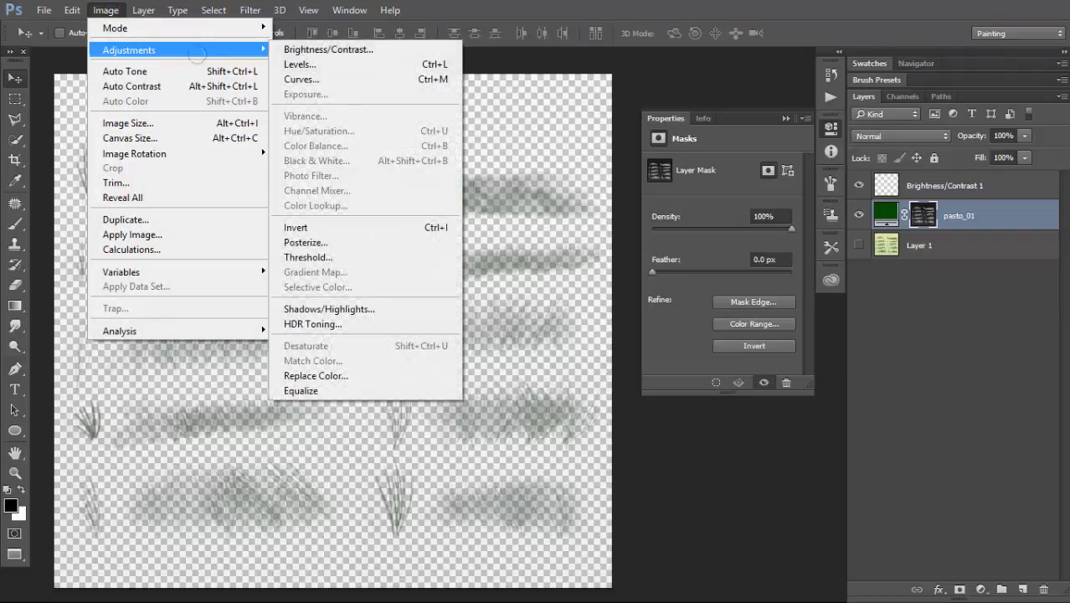
pyautogui.click(339, 33)
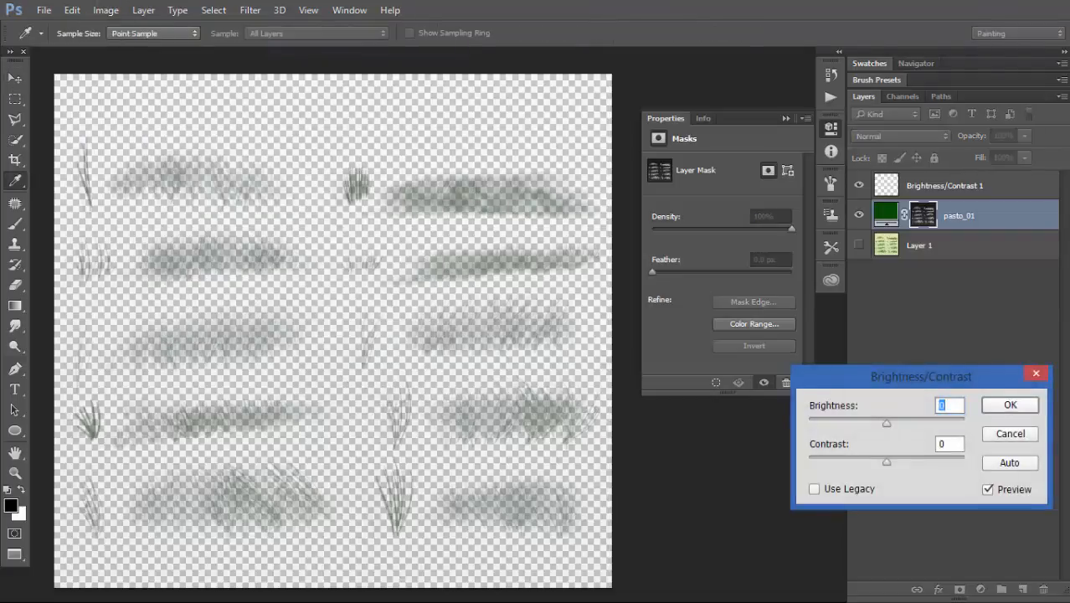
pyautogui.write('127')
pyautogui.press('Tab')
pyautogui.write('40')
pyautogui.press('Tab')
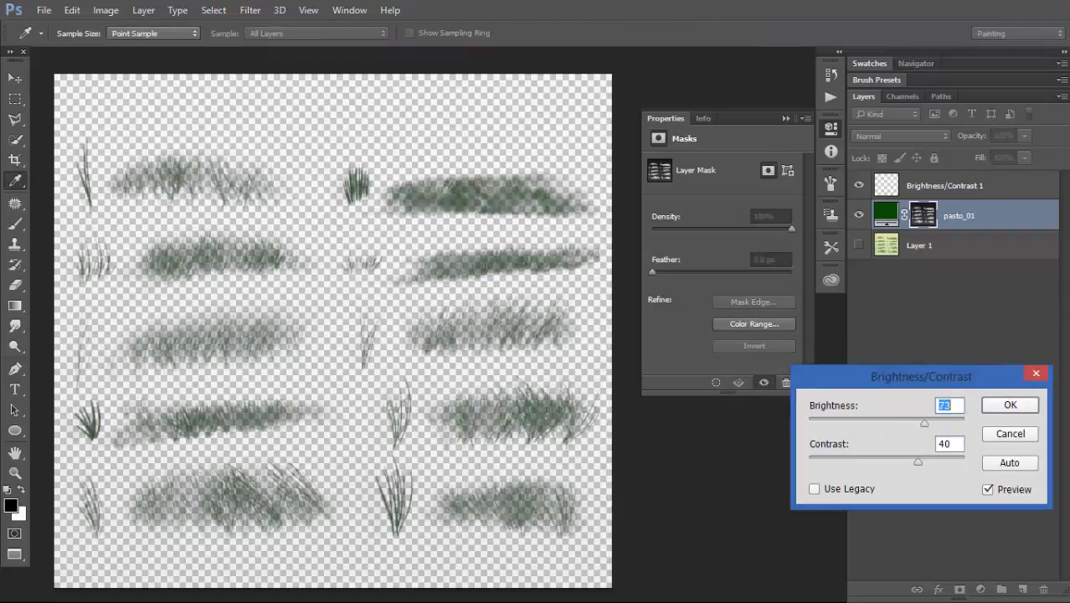
pyautogui.moveTo(954, 423); pyautogui.dragTo(960, 423)
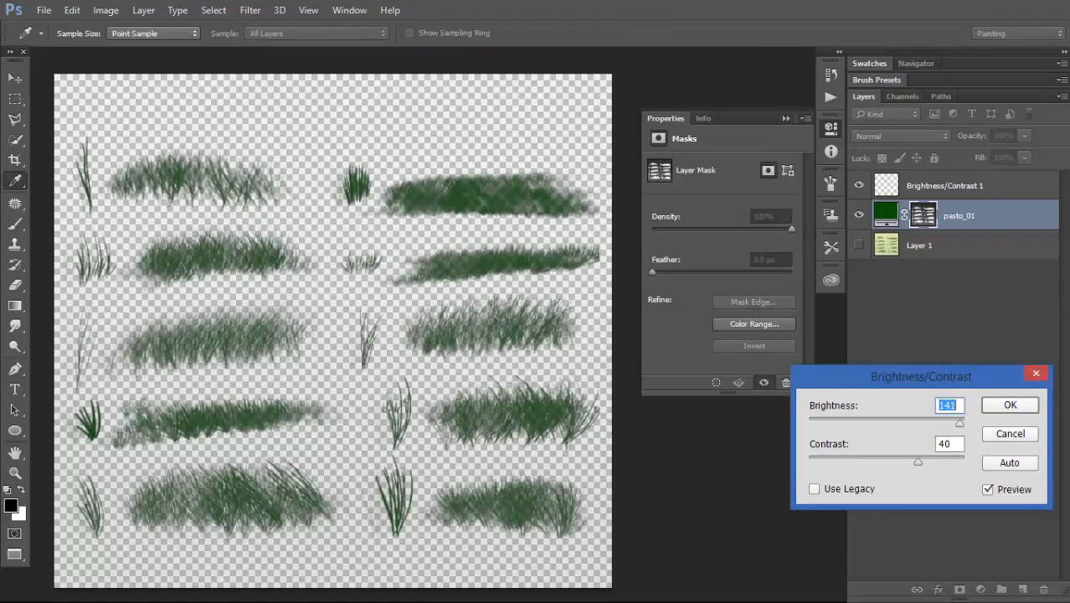
pyautogui.moveTo(918, 462)
pyautogui.mouseDown()
pyautogui.moveTo(951, 462)
pyautogui.moveTo(935, 462)
pyautogui.mouseUp()
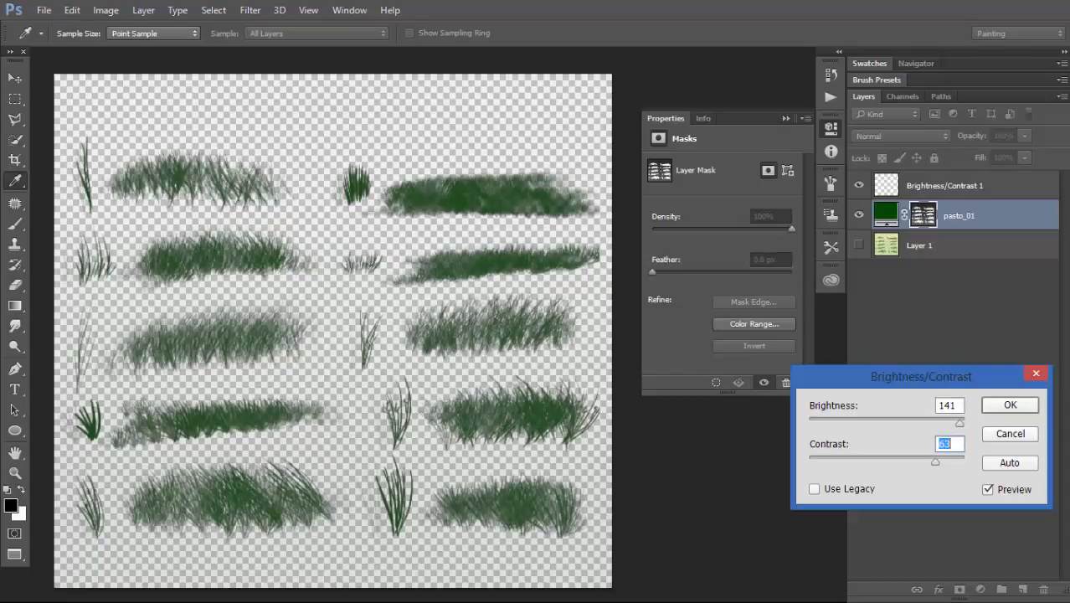
pyautogui.press('Return')
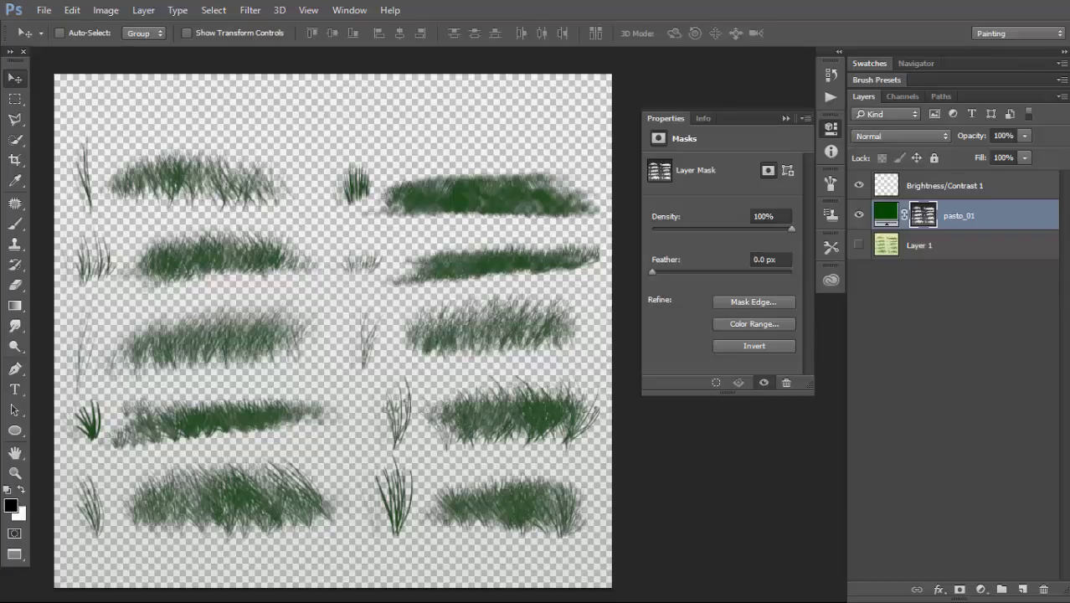
pyautogui.press('z')
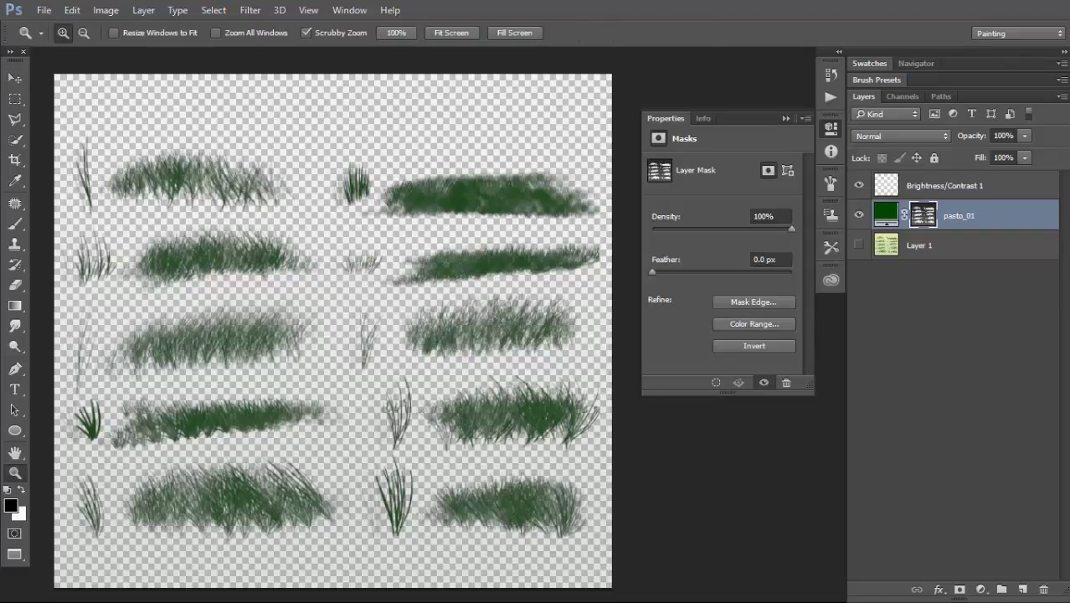
pyautogui.moveTo(130, 194); pyautogui.dragTo(300, 263)
pyautogui.press('l')
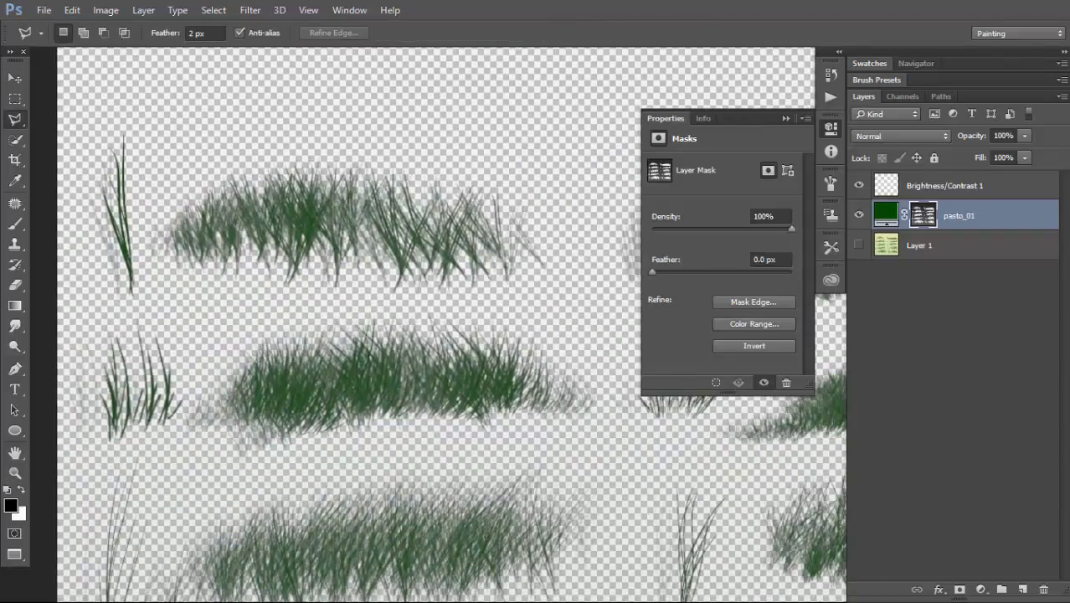
pyautogui.moveTo(122, 149); pyautogui.dragTo(80, 188)
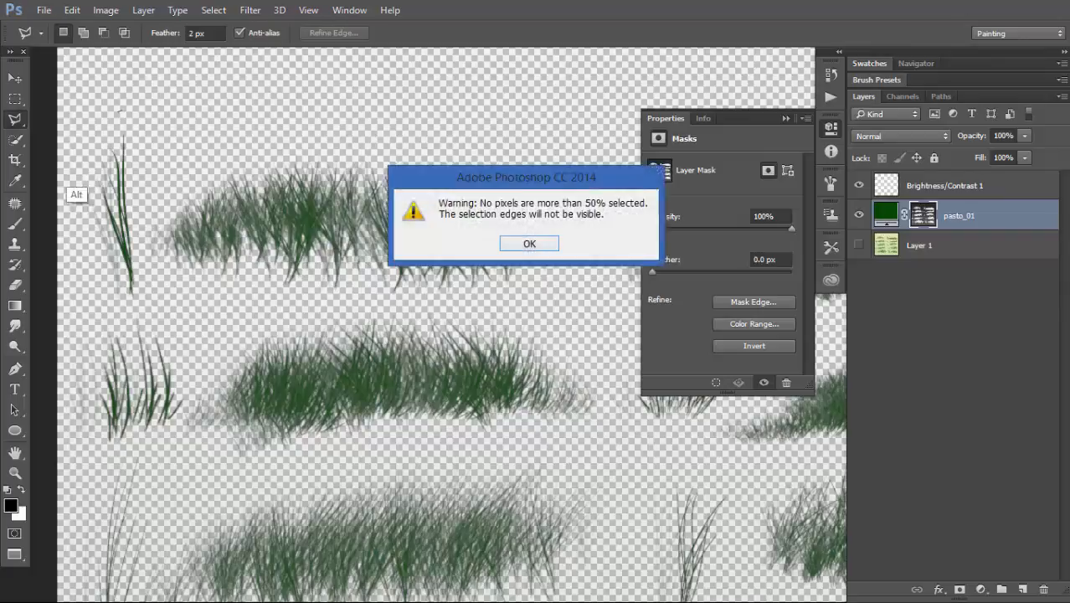
pyautogui.click(509, 243)
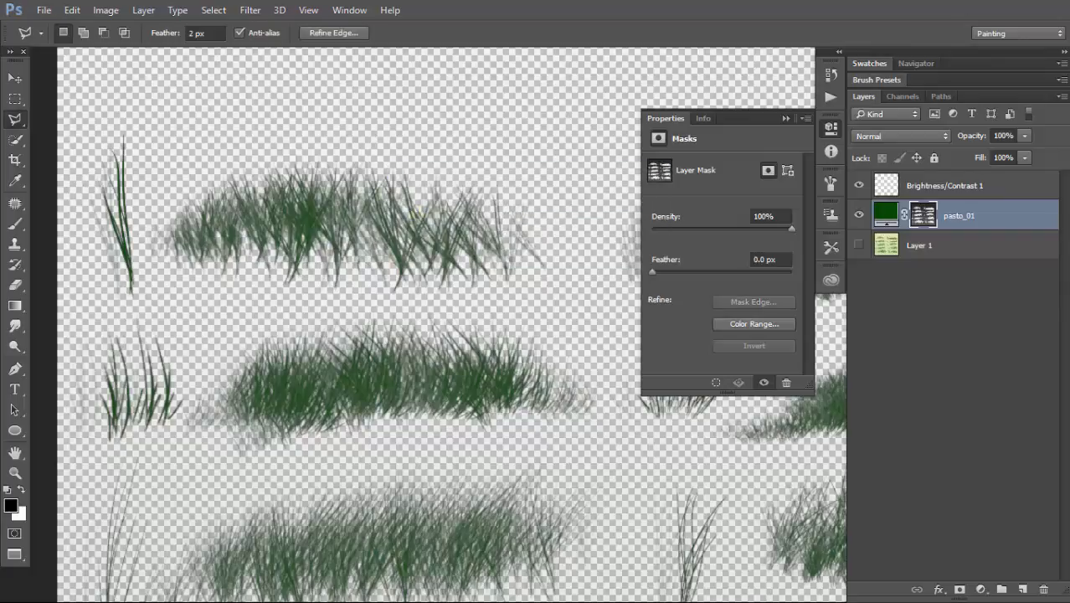
pyautogui.keyDown('alt'); pyautogui.click(102, 102); pyautogui.keyUp('alt')
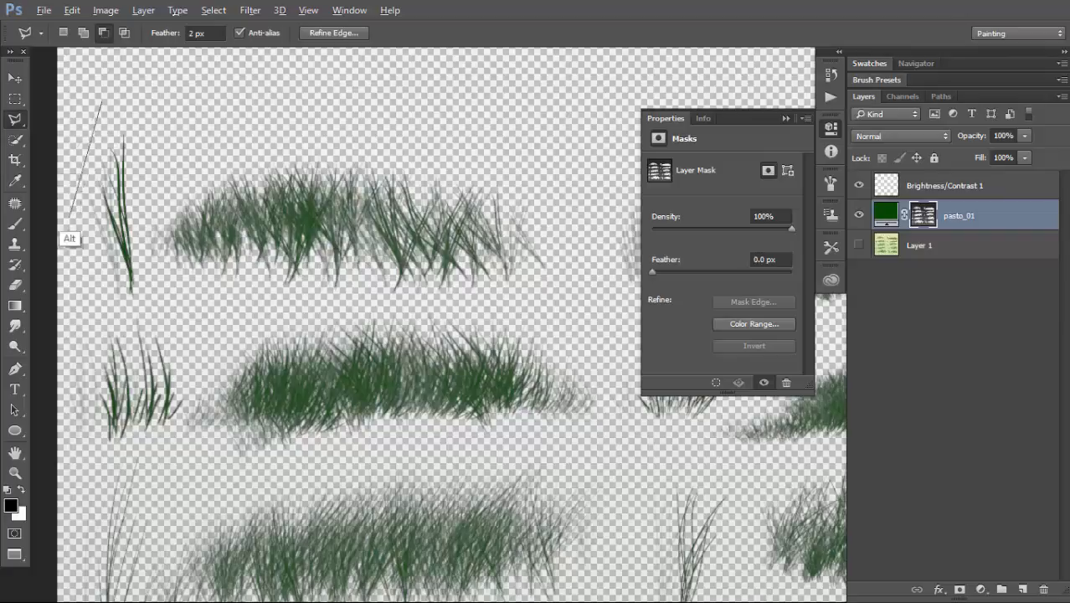
pyautogui.keyDown('alt'); pyautogui.click(69, 111); pyautogui.keyUp('alt')
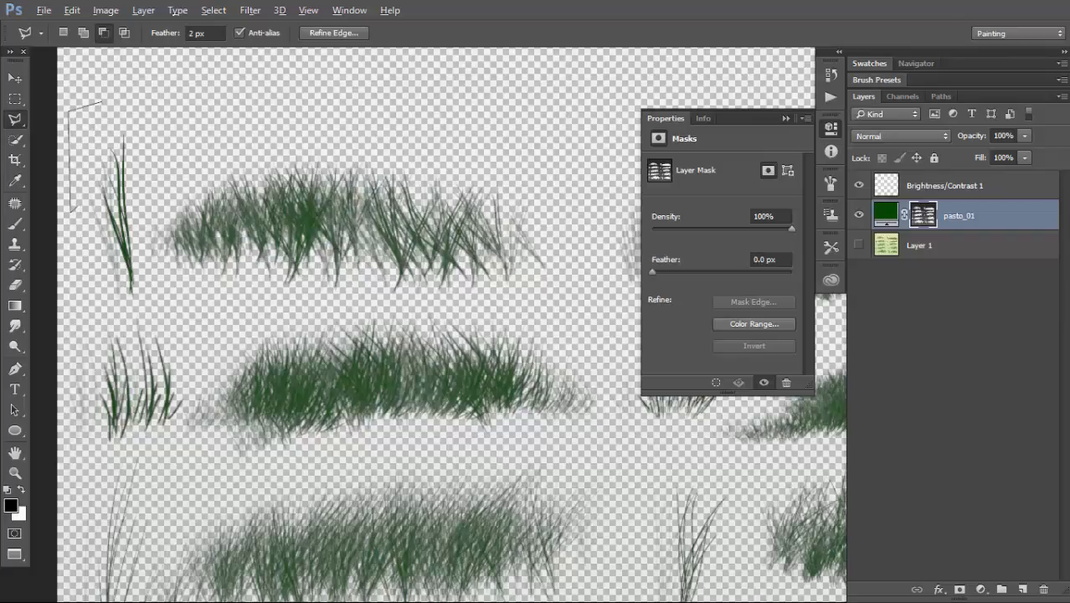
pyautogui.press('Escape')
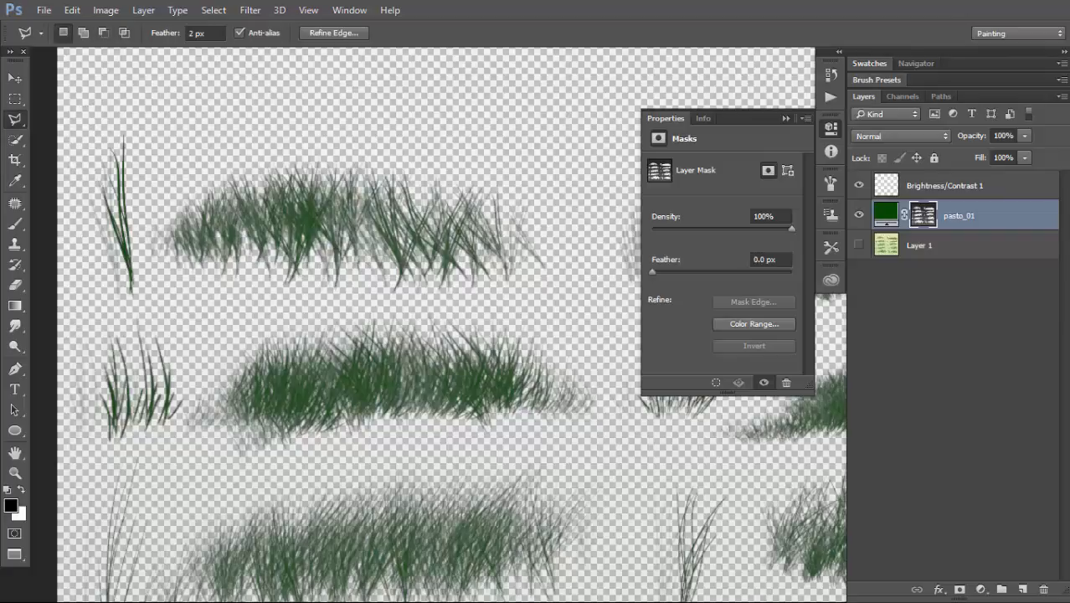
# - Outline the single grass tuft in the image's upper-left corner with a closed Polygonal Lasso selection
pyautogui.click(127, 106)
pyautogui.click(90, 109)
pyautogui.click(75, 131)
pyautogui.click(69, 167)
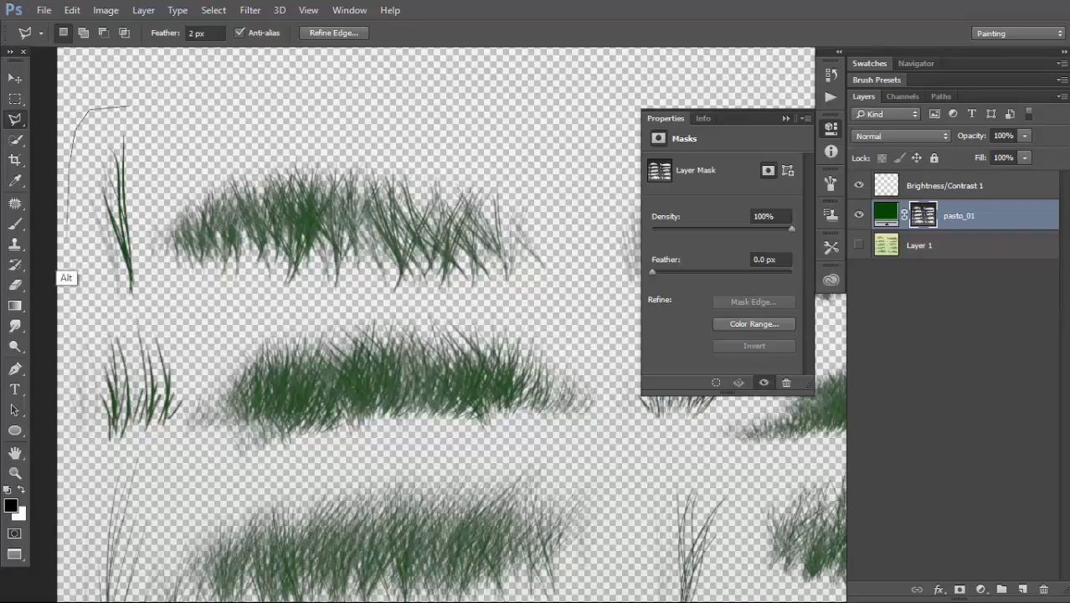
pyautogui.click(67, 242)
pyautogui.click(76, 275)
pyautogui.click(89, 299)
pyautogui.click(126, 313)
pyautogui.click(147, 303)
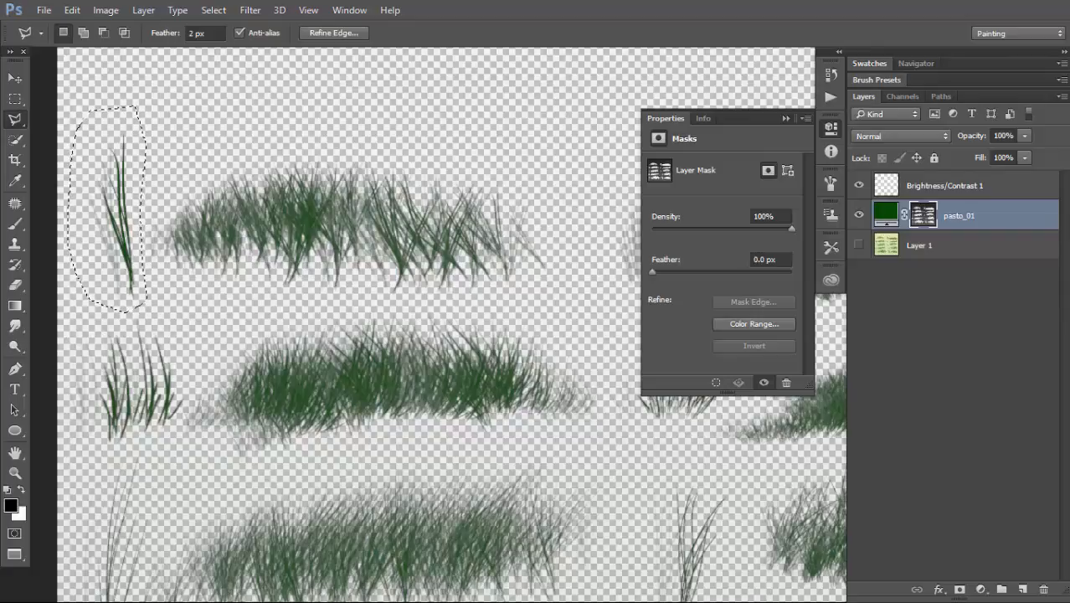
# - Copy the selected grass tuft and paste it into a new transparent document of 179 × 451 pixels, shown whole inside the canvas
pyautogui.press('v')
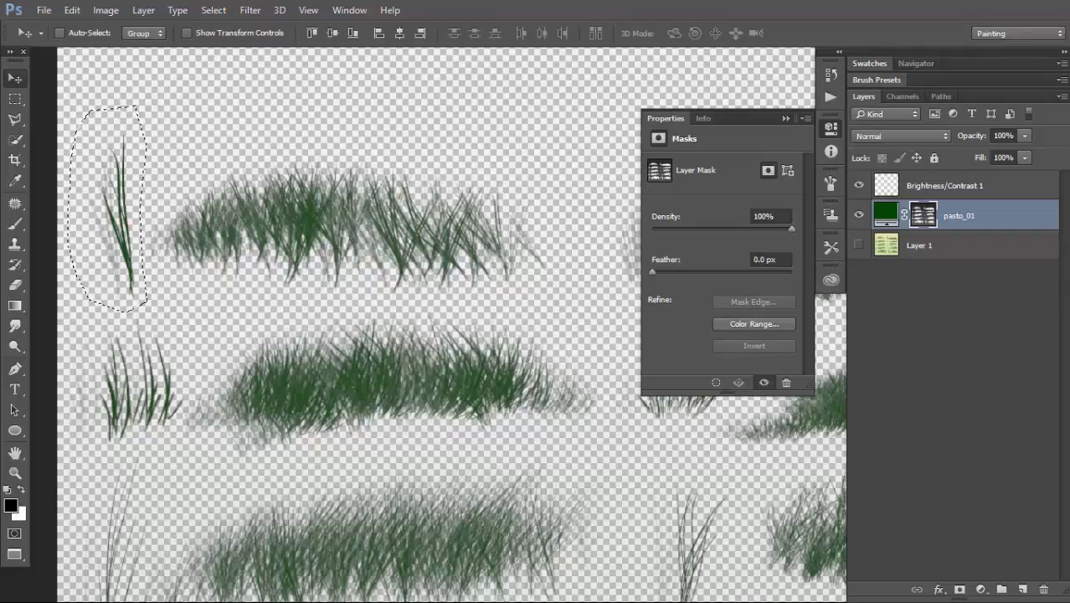
pyautogui.click(15, 99)
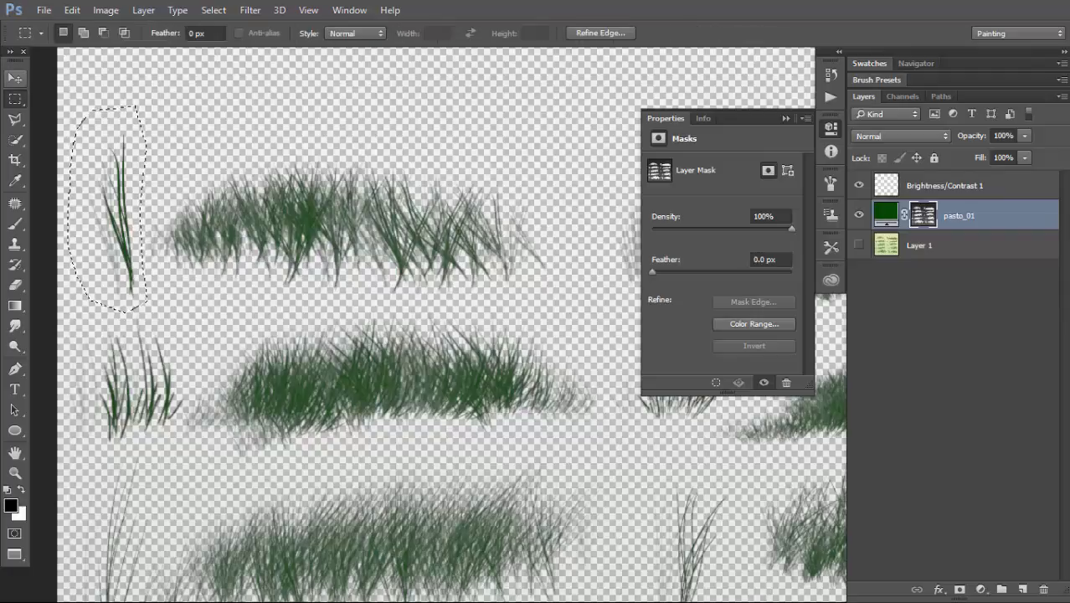
pyautogui.click(15, 78)
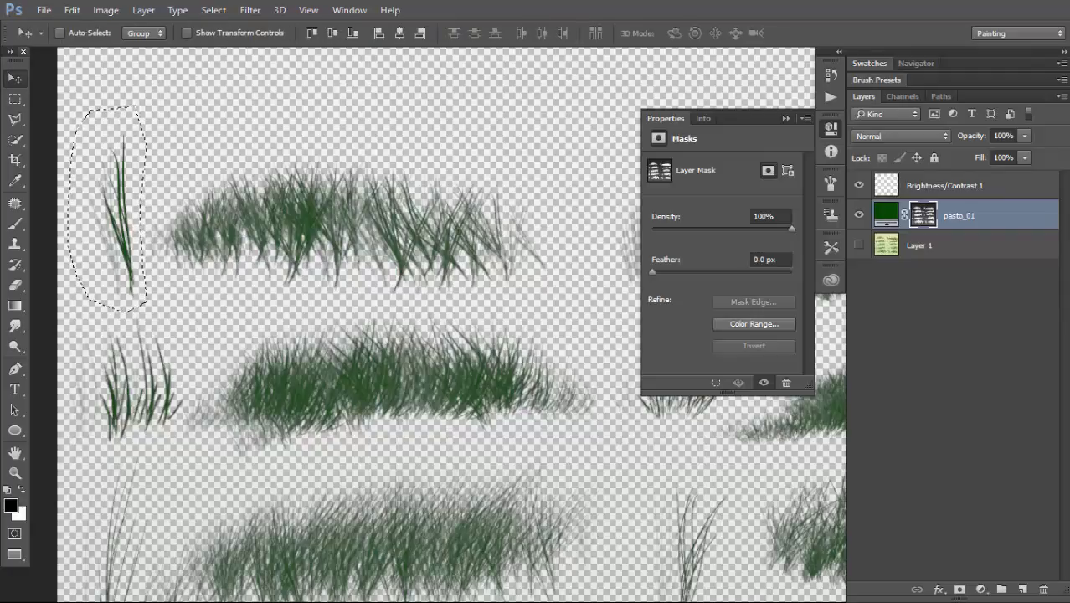
pyautogui.hotkey('ctrl', 'c')
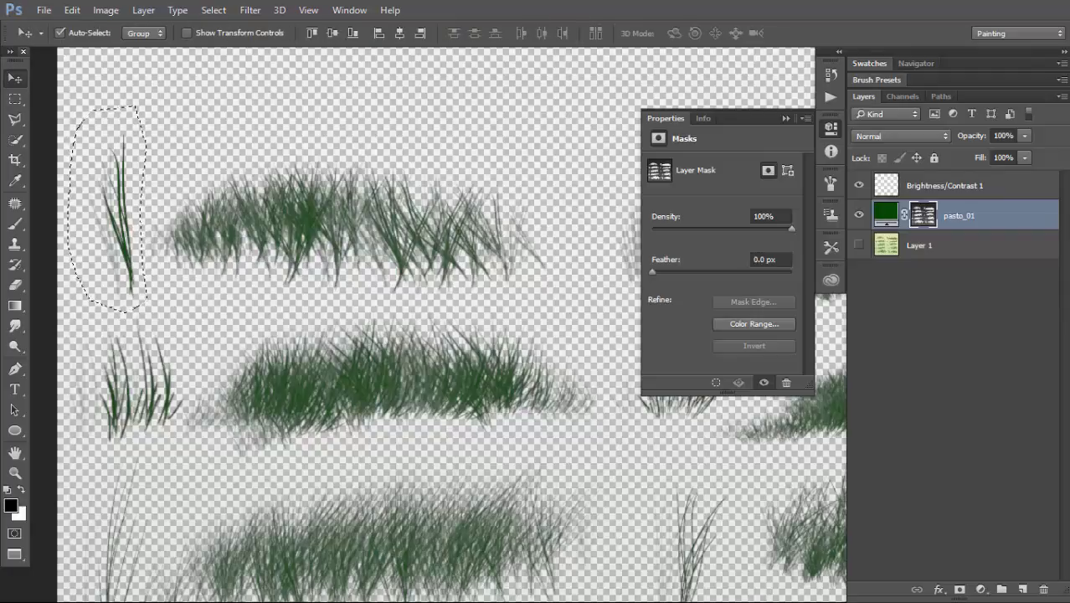
pyautogui.hotkey('ctrl', 'n')
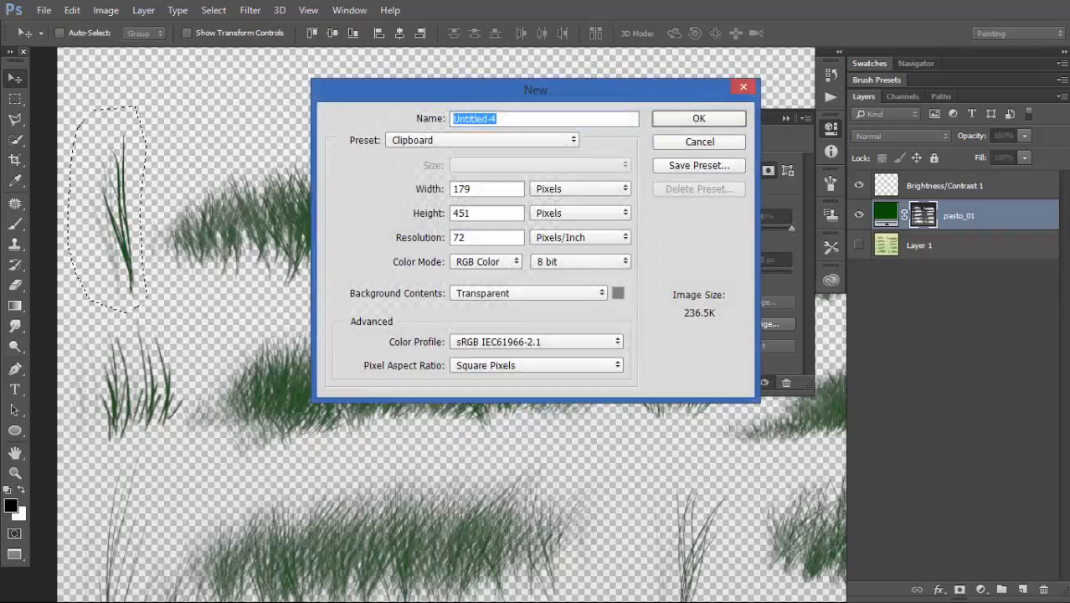
pyautogui.press('Return')
pyautogui.hotkey('ctrl', 'v')
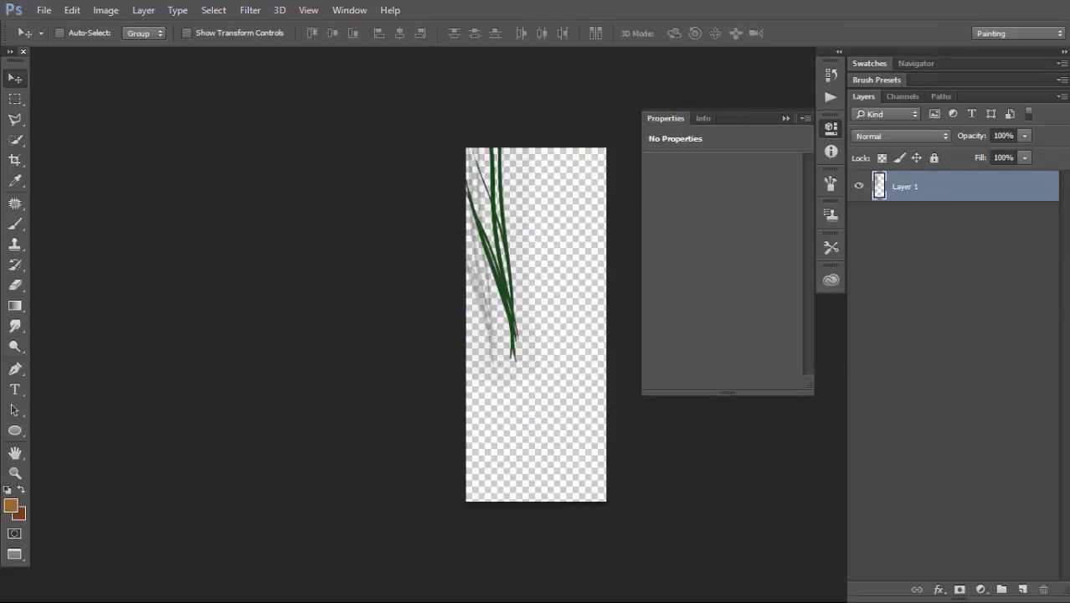
pyautogui.hotkey('ctrl', 'z')
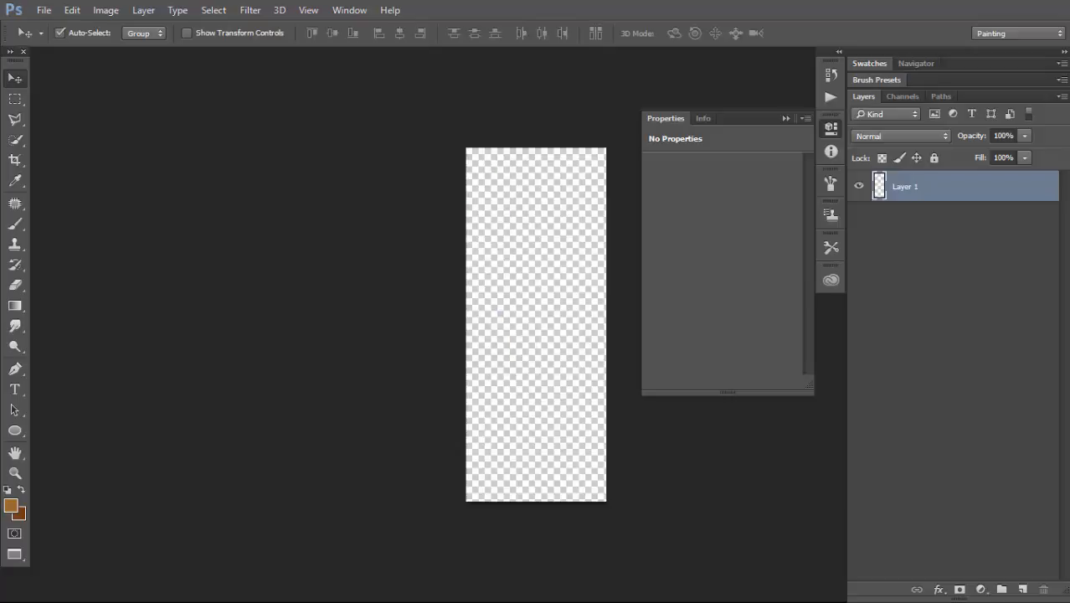
pyautogui.hotkey('ctrl', 'v')
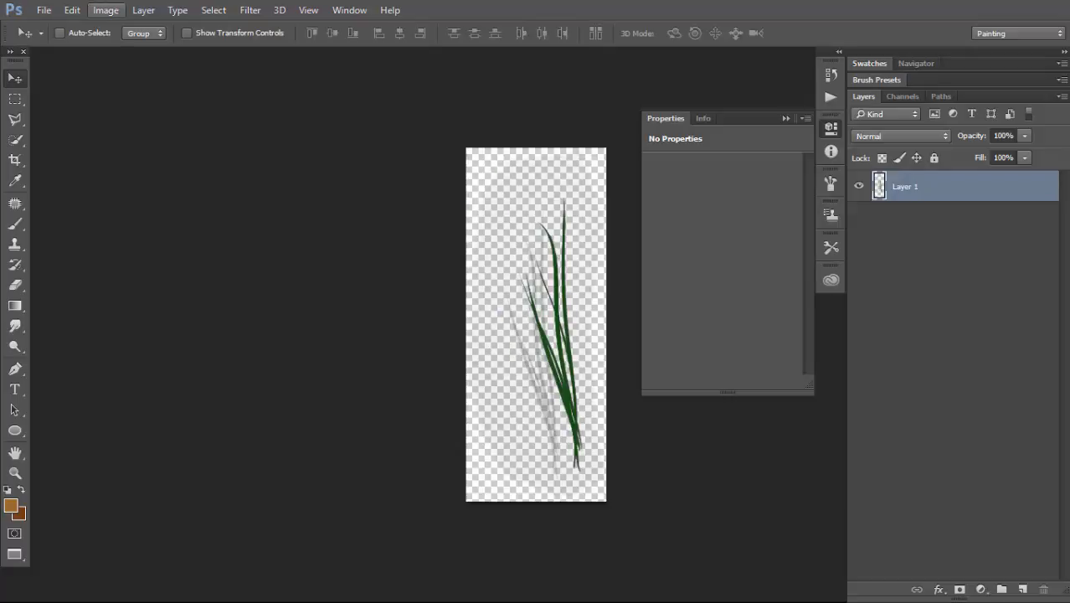
# - Select the whole canvas and define the pasted grass tuft as a brush preset with the default name Sampled Brush 1
pyautogui.hotkey('ctrl', 'a')
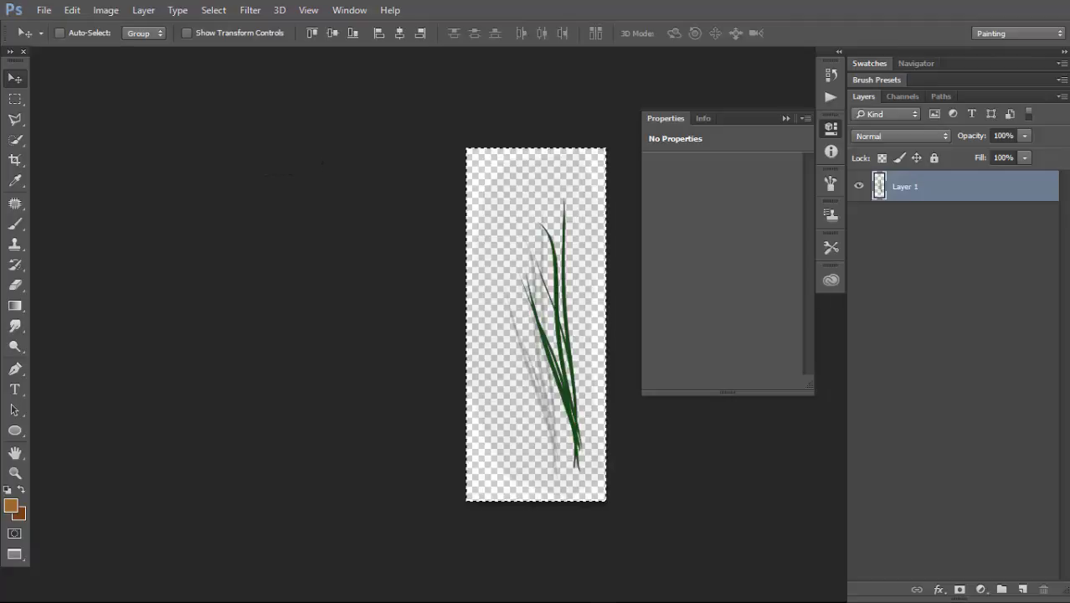
pyautogui.click(72, 10)
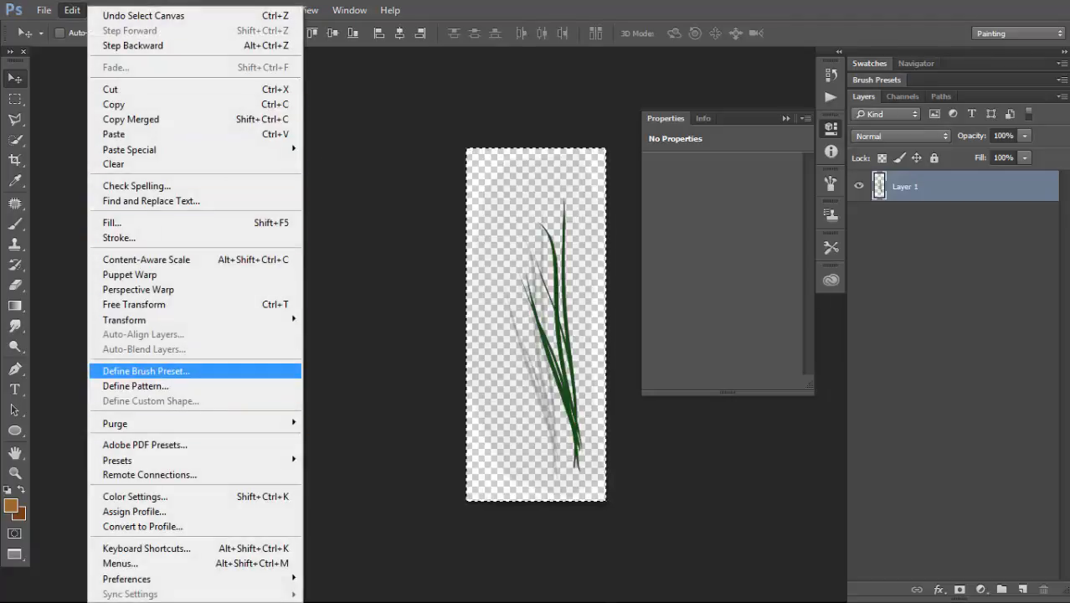
pyautogui.click(146, 371)
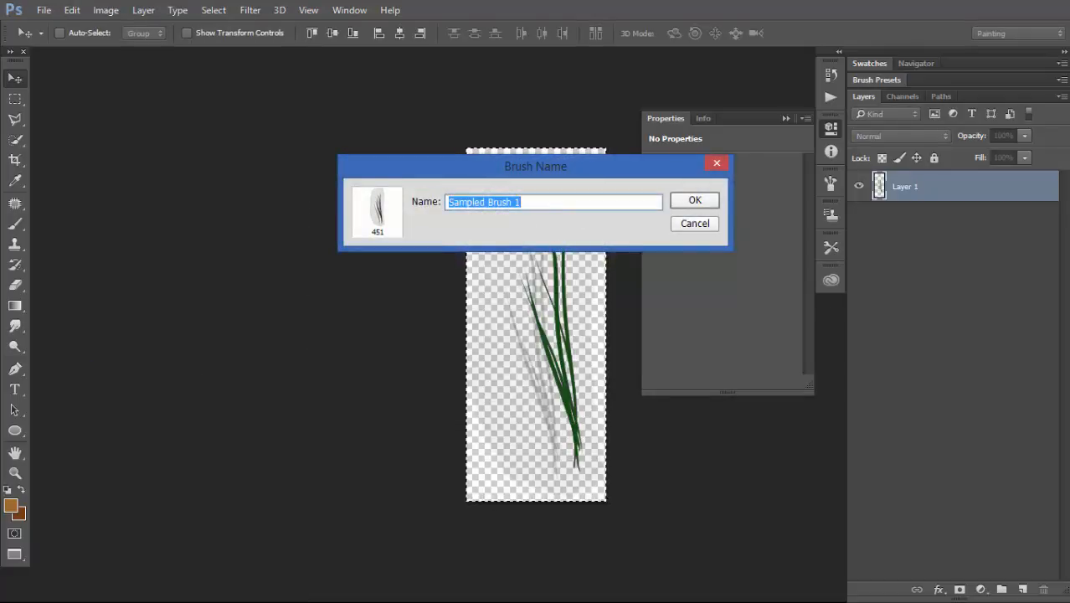
pyautogui.press('Return')
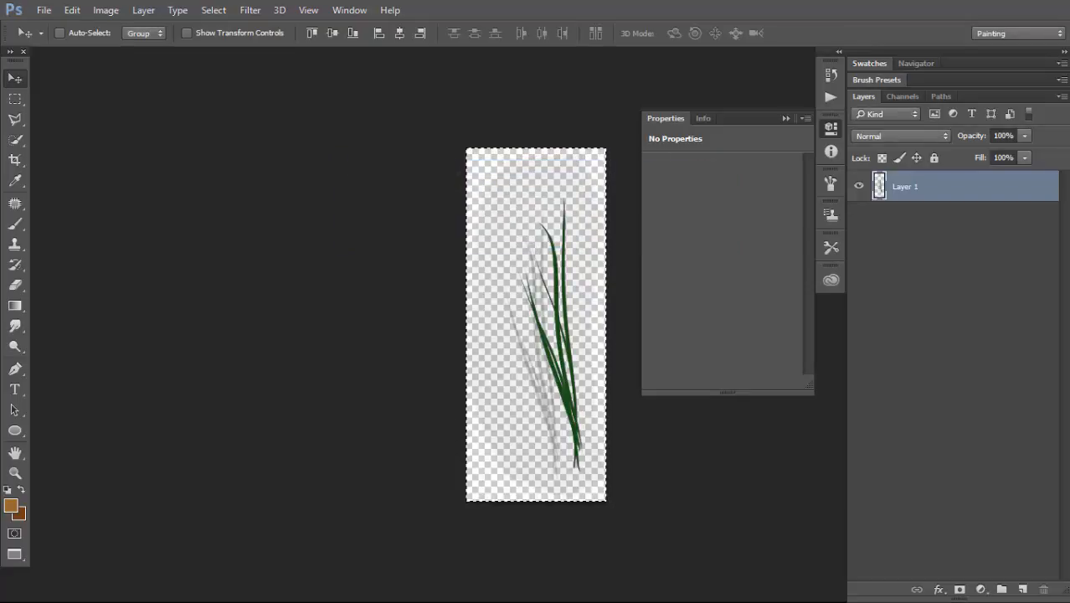
# - Undo the selection and paste in the new document, then close it without saving
pyautogui.hotkey('ctrl', 'alt', 'z')
pyautogui.hotkey('ctrl', 'alt', 'z')
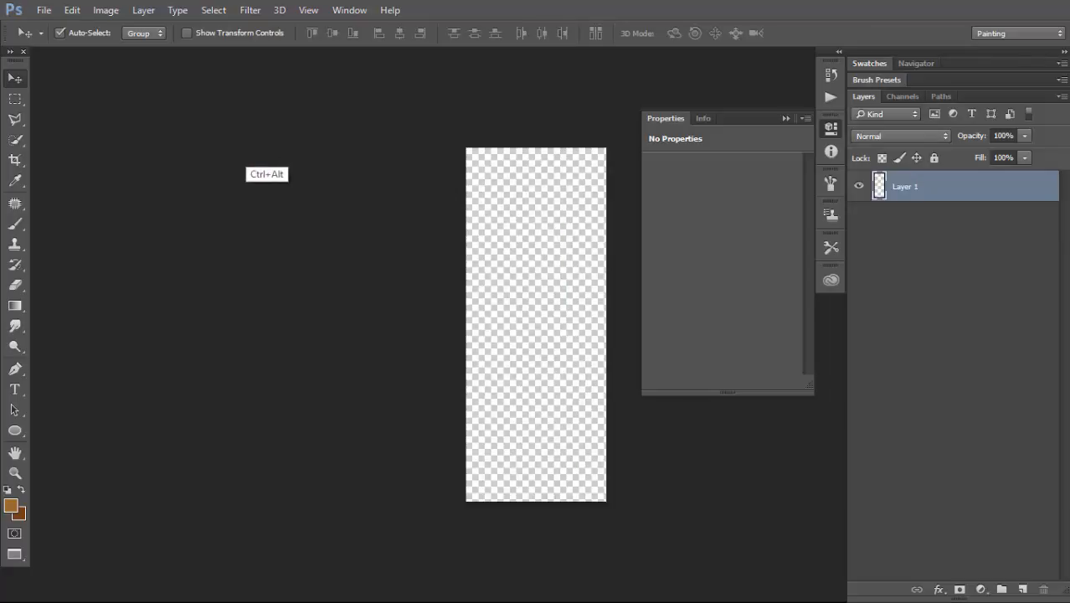
pyautogui.press('f')
pyautogui.press('f')
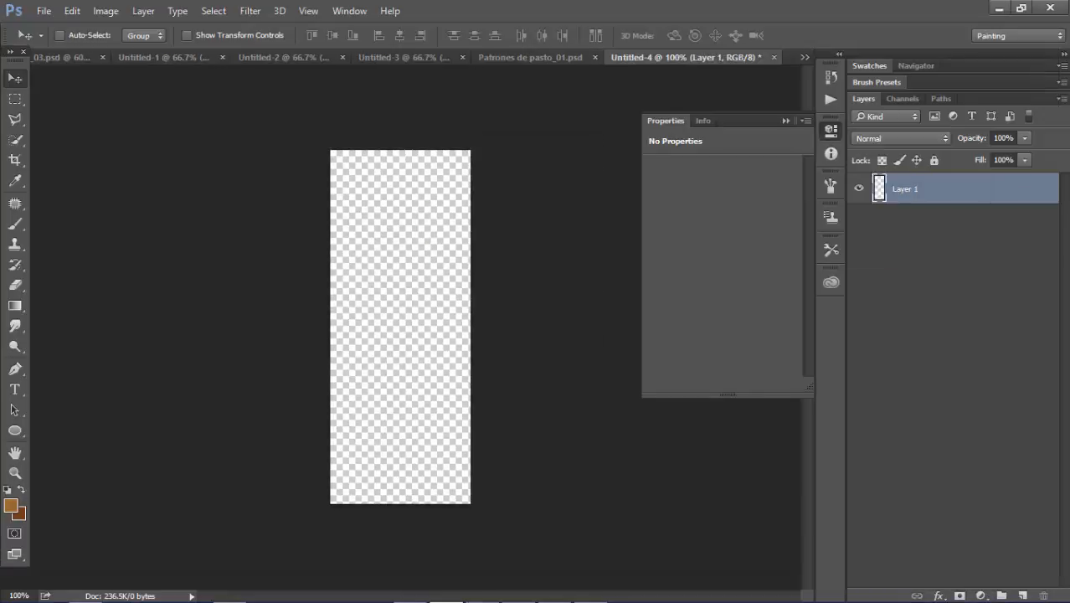
pyautogui.click(774, 58)
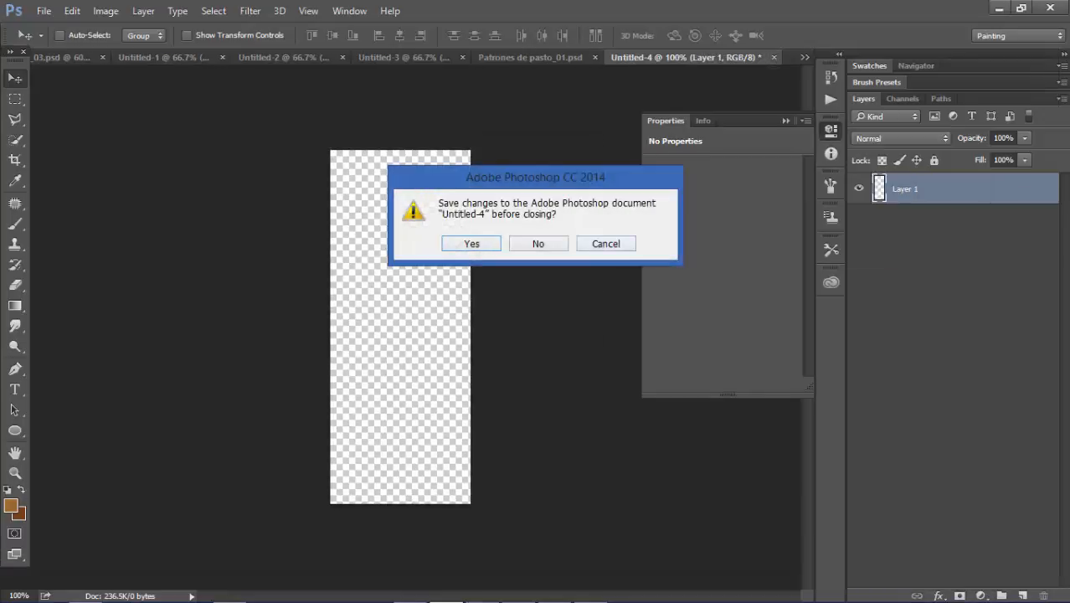
pyautogui.click(541, 244)
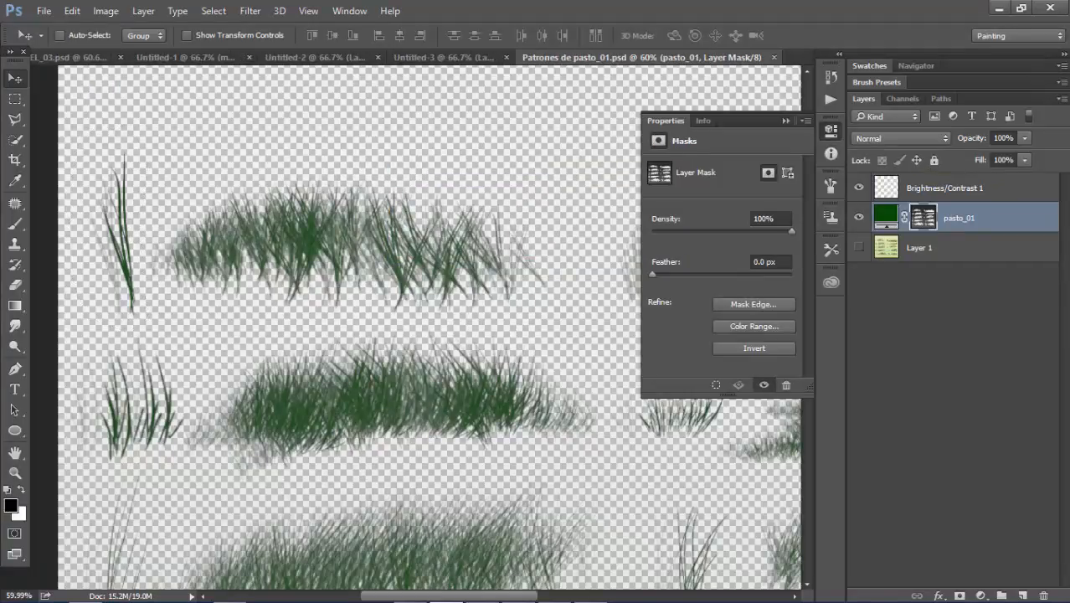
# - Add a solid color fill layer in white ffffff and place it directly below the pasto_01 layer
pyautogui.click(952, 369)
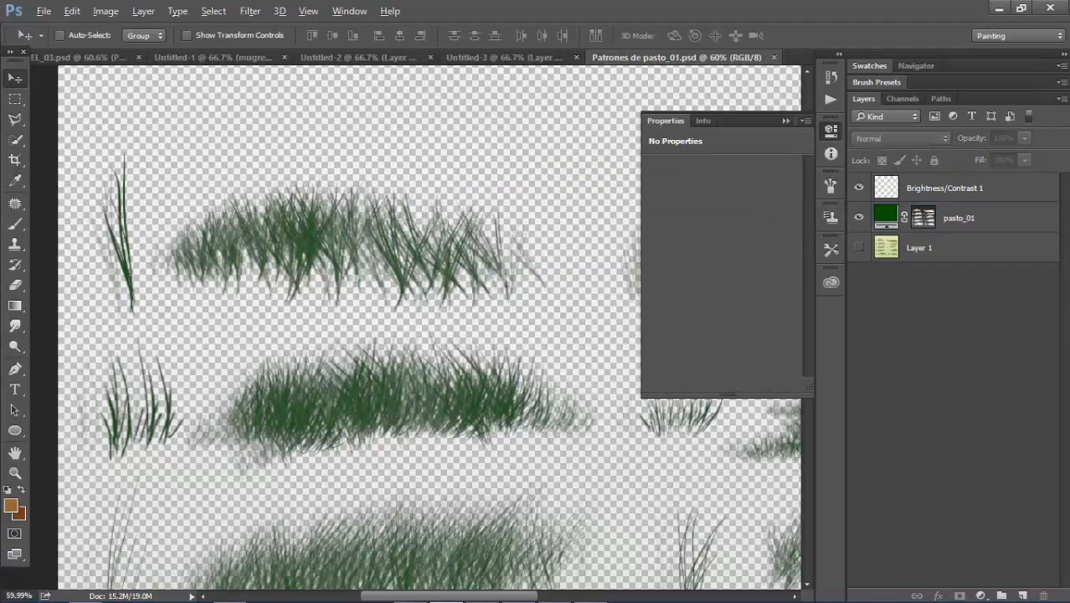
pyautogui.hotkey('alt', 'l')
pyautogui.press('w')
pyautogui.press('o')
pyautogui.press('Return')
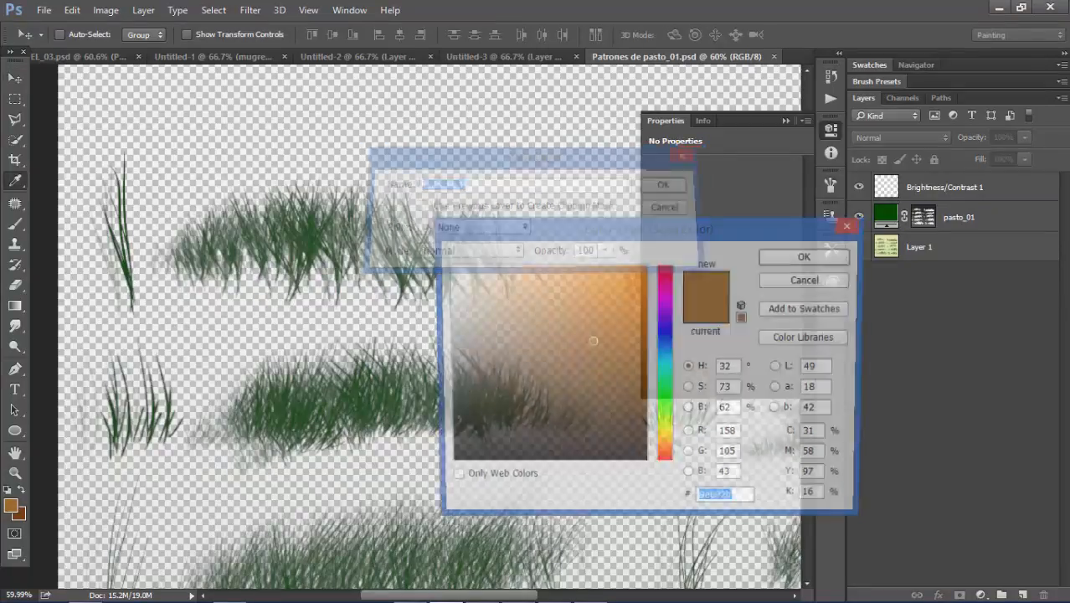
pyautogui.write('ffffff')
pyautogui.press('Return')
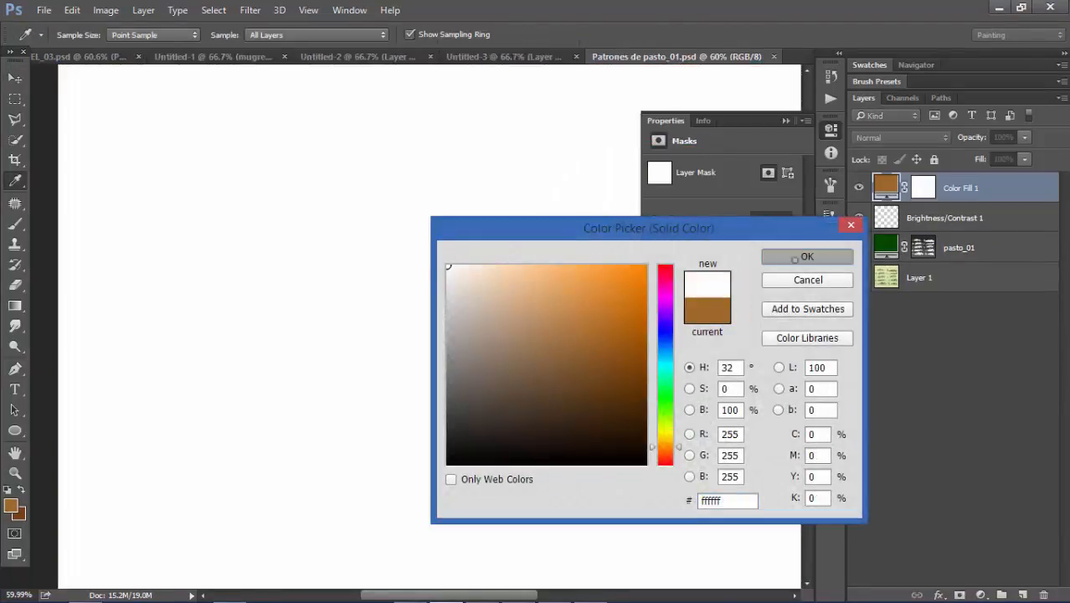
pyautogui.moveTo(963, 189); pyautogui.dragTo(964, 263)
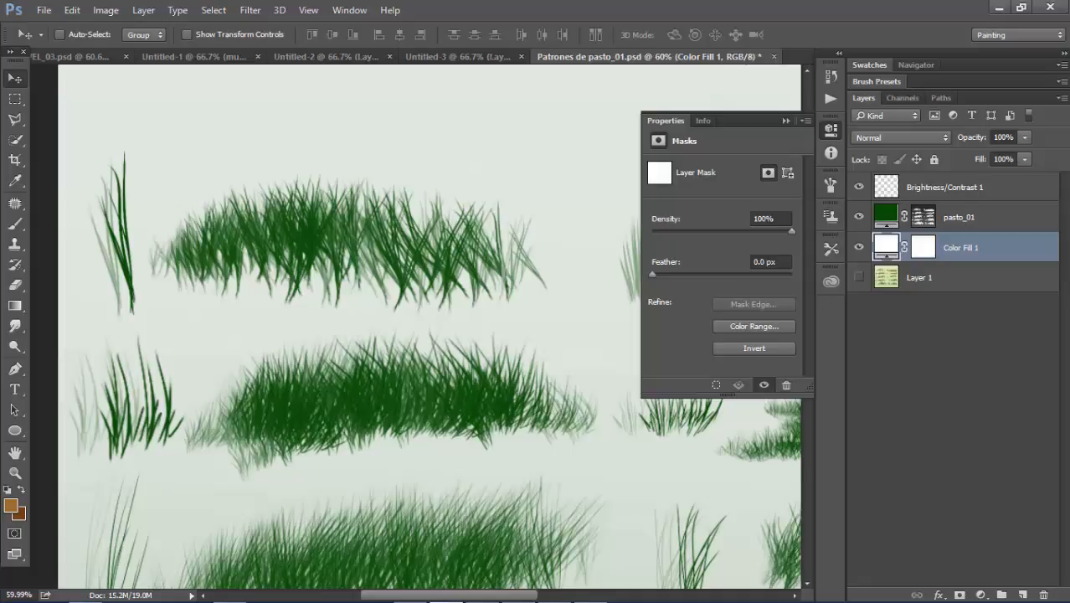
# - Apply Brightness/Contrast to the pasto_01 layer mask with a lowered brightness and contrast 44
pyautogui.click(859, 217)
pyautogui.click(858, 216)
pyautogui.click(923, 217)
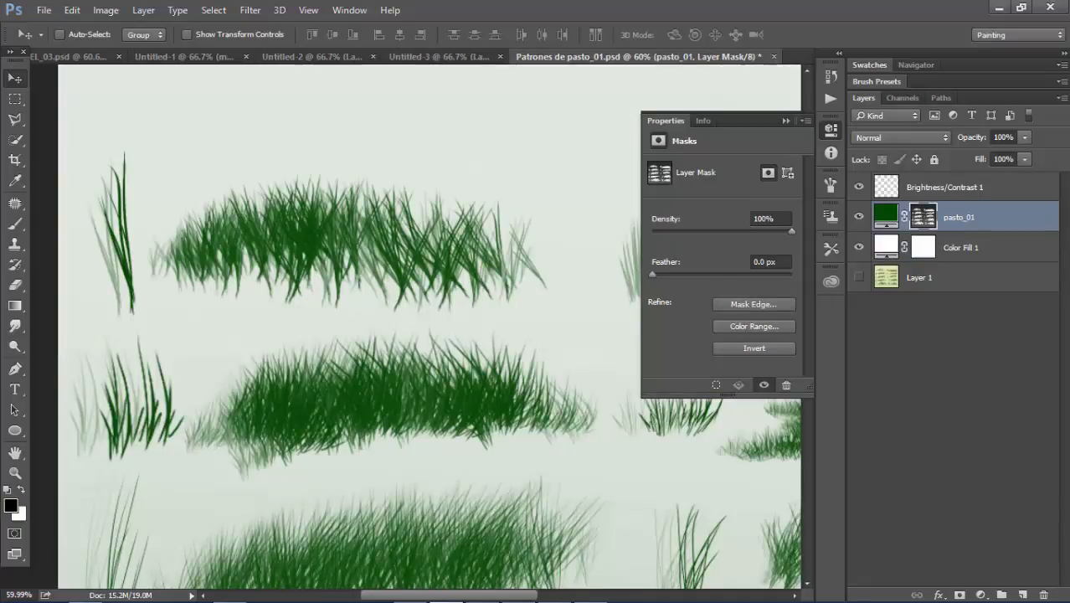
pyautogui.click(105, 10)
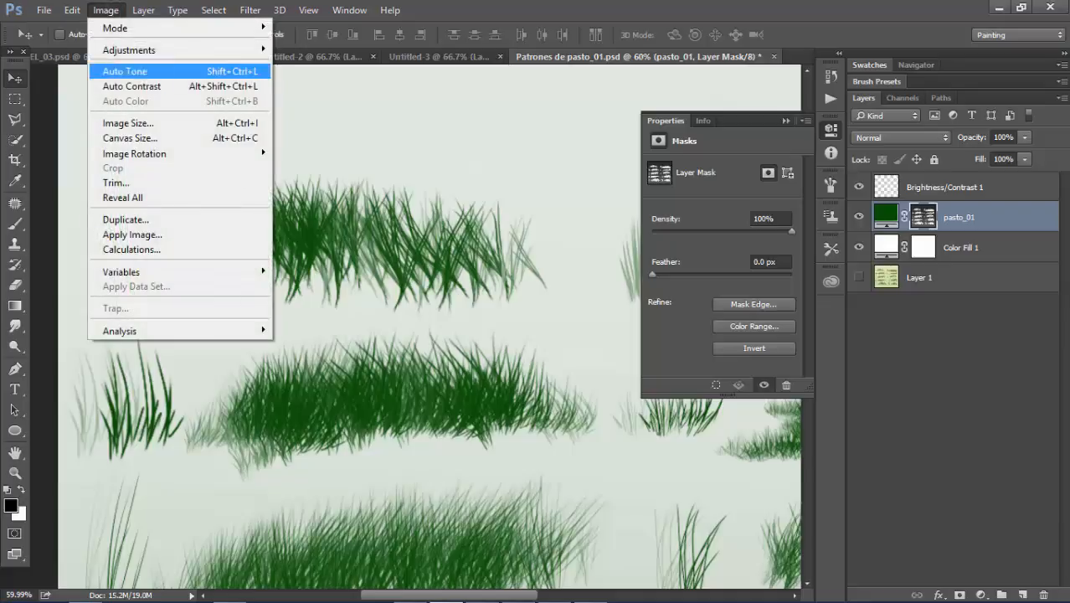
pyautogui.moveTo(129, 50)
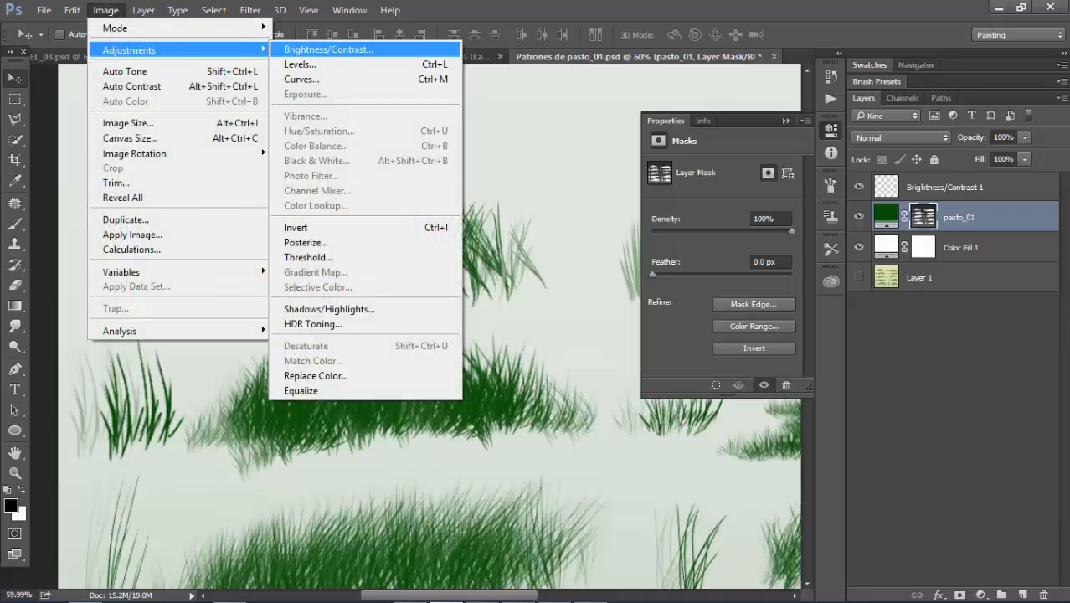
pyautogui.click(329, 49)
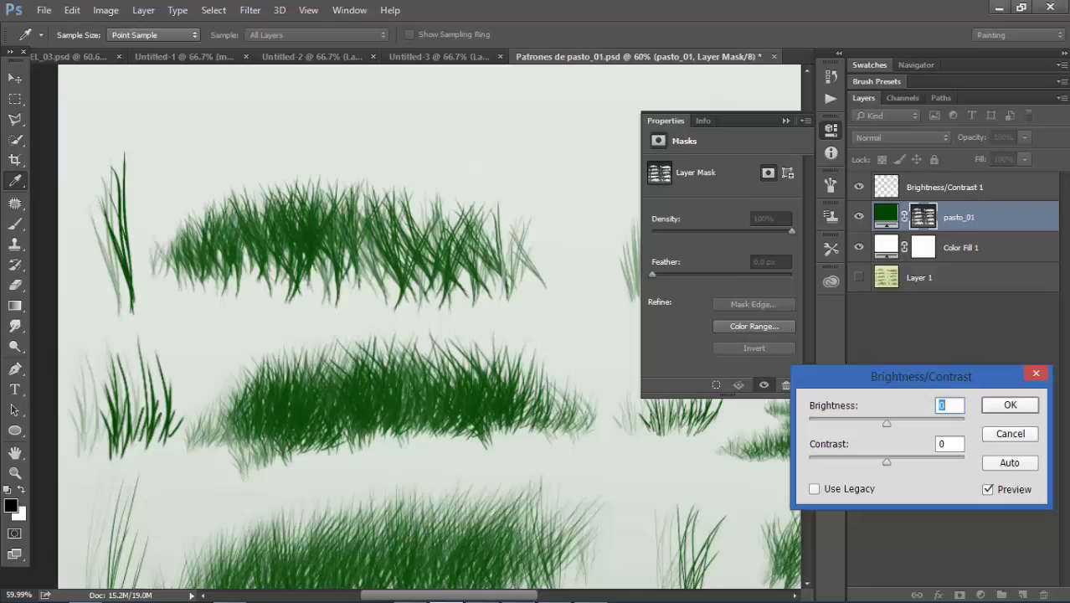
pyautogui.moveTo(887, 462); pyautogui.dragTo(921, 462)
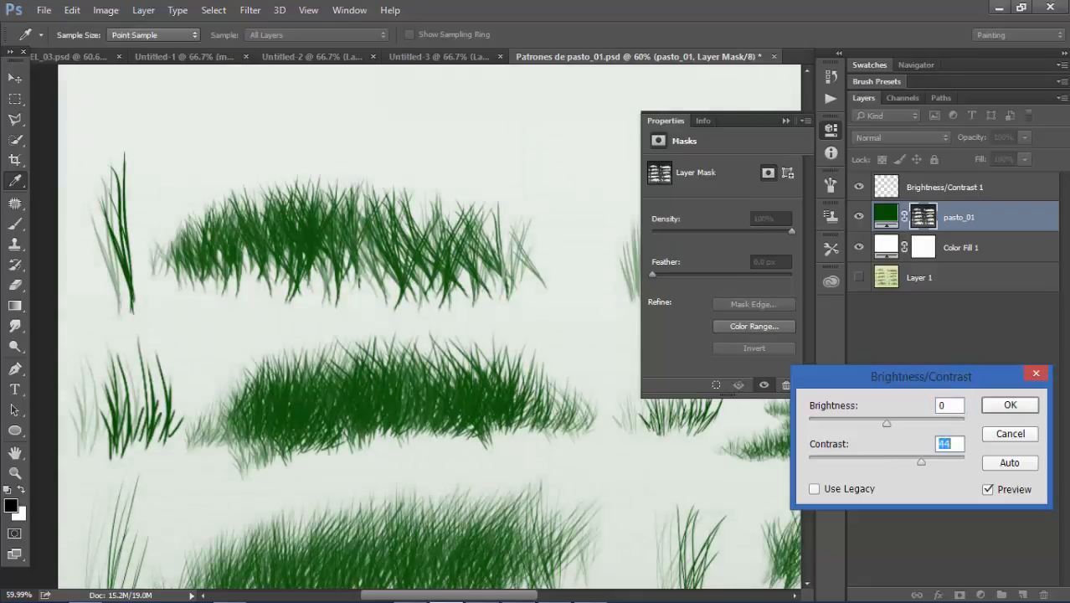
pyautogui.moveTo(887, 424); pyautogui.dragTo(852, 424)
pyautogui.press('Return')
pyautogui.press('v')
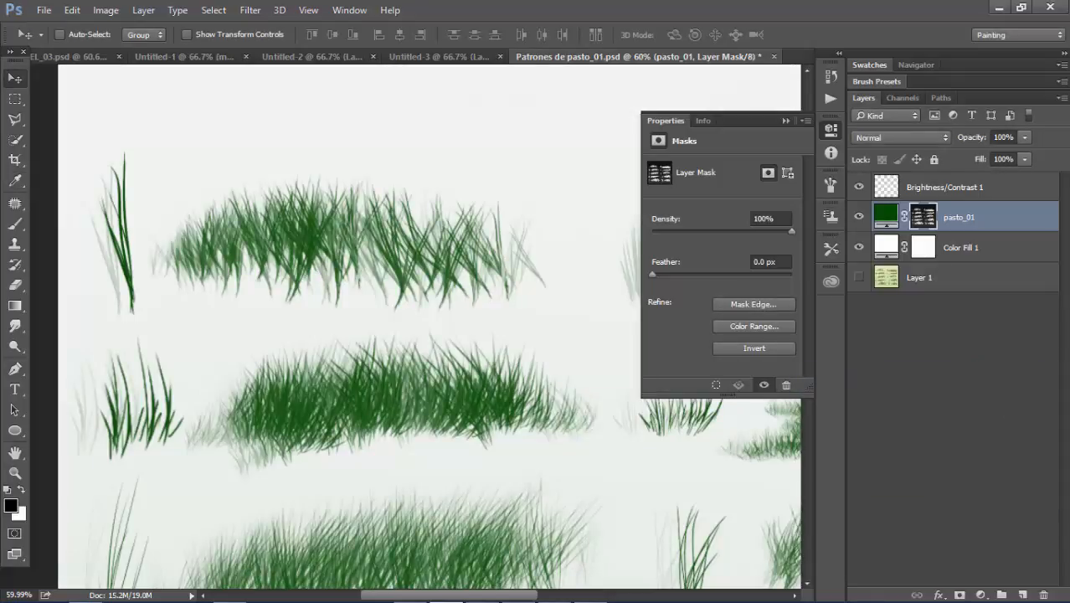
# - Apply Brightness/Contrast to the pasto_01 mask again with brightness -20 and contrast 49
pyautogui.click(105, 10)
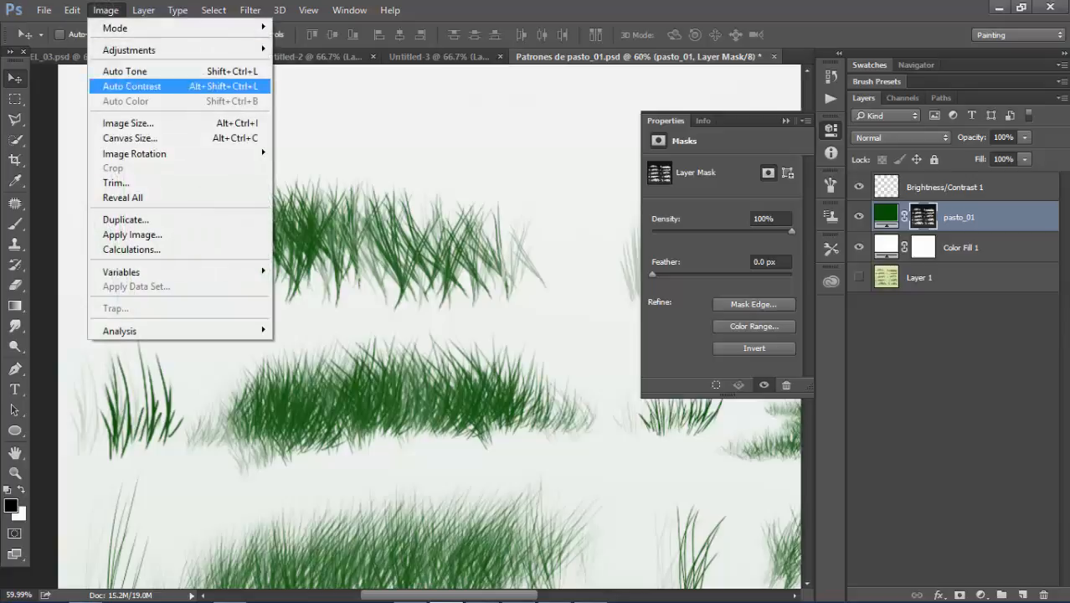
pyautogui.moveTo(151, 50)
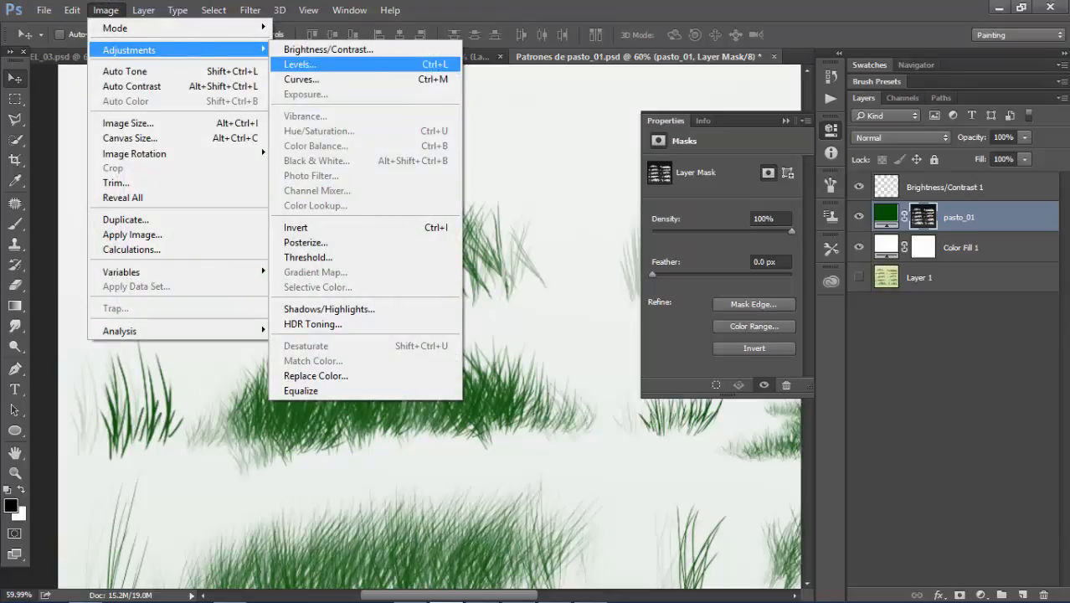
pyautogui.click(329, 49)
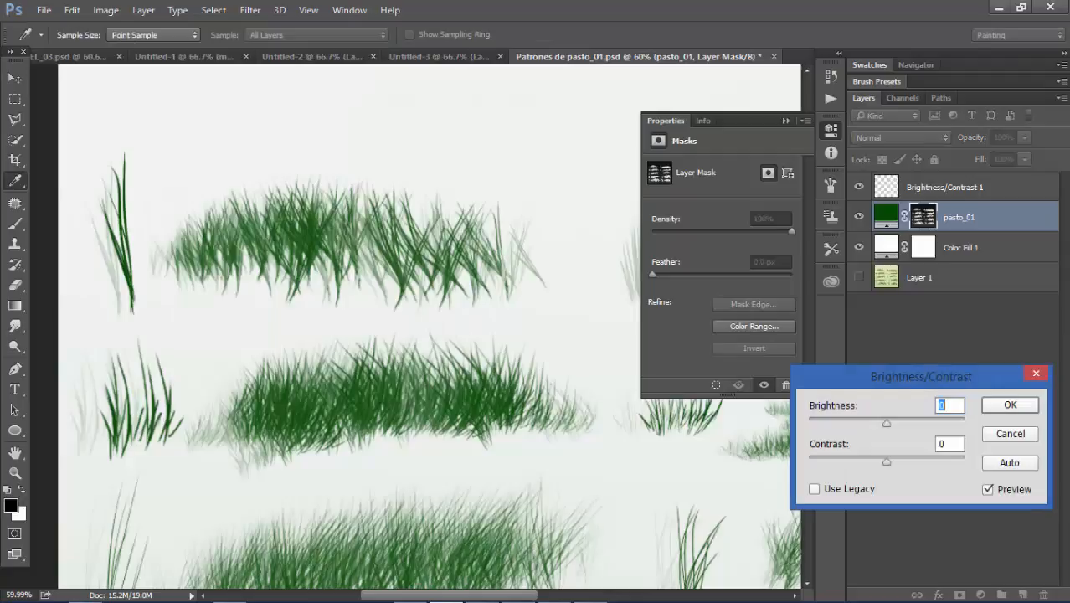
pyautogui.moveTo(887, 423); pyautogui.dragTo(849, 423)
pyautogui.moveTo(887, 463); pyautogui.dragTo(926, 462)
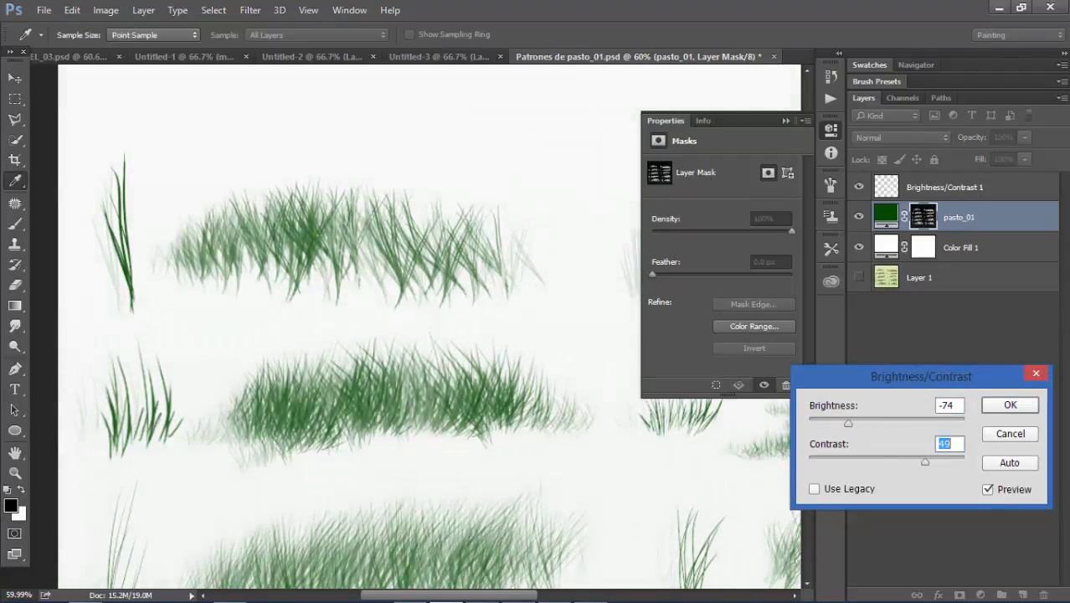
pyautogui.moveTo(848, 423); pyautogui.dragTo(877, 423)
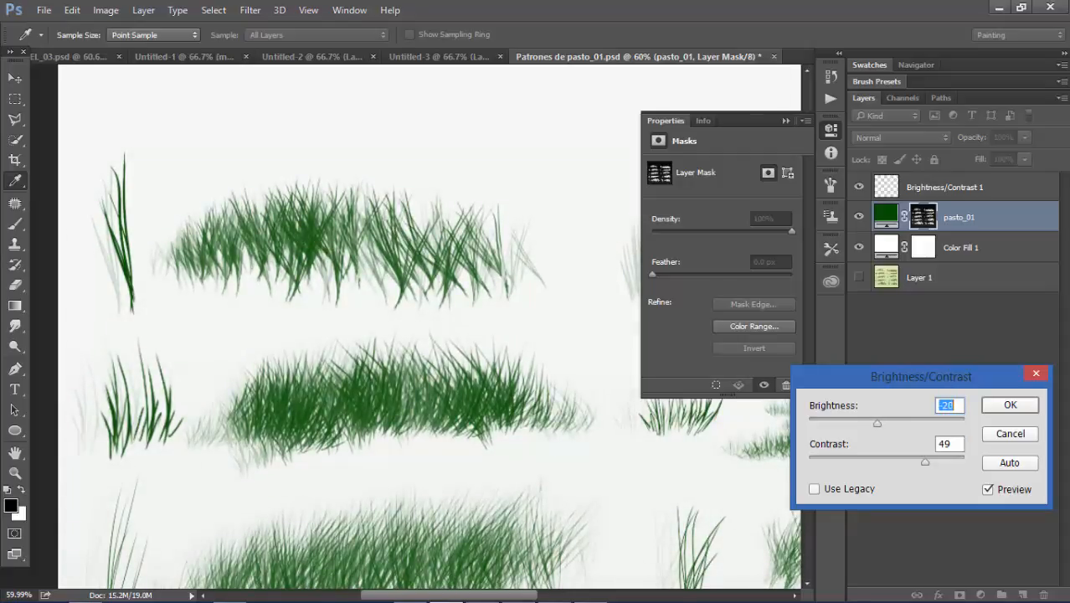
pyautogui.press('Return')
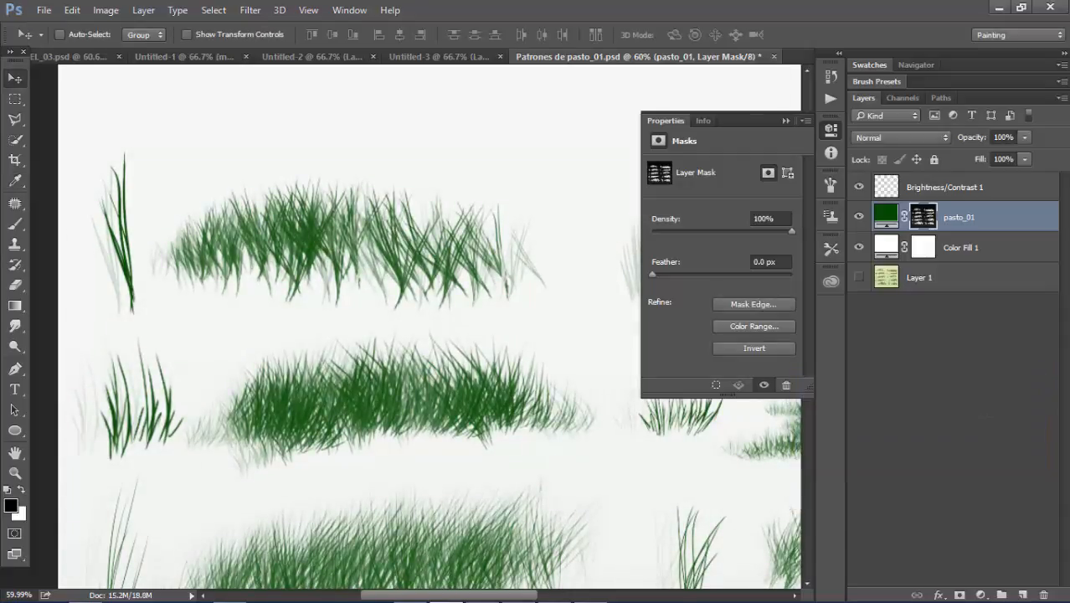
# - Apply Levels to the pasto_01 layer mask with black input 11, a lower white input and brighter midtones
pyautogui.click(860, 217)
pyautogui.click(859, 216)
pyautogui.click(859, 217)
pyautogui.click(860, 217)
pyautogui.click(105, 10)
pyautogui.moveTo(129, 49)
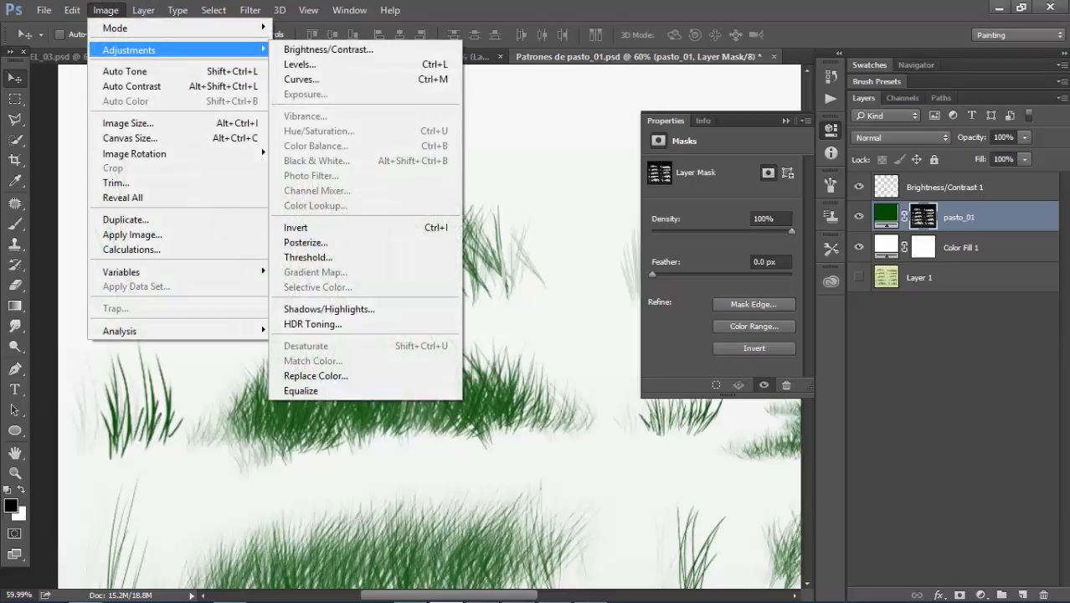
pyautogui.click(302, 64)
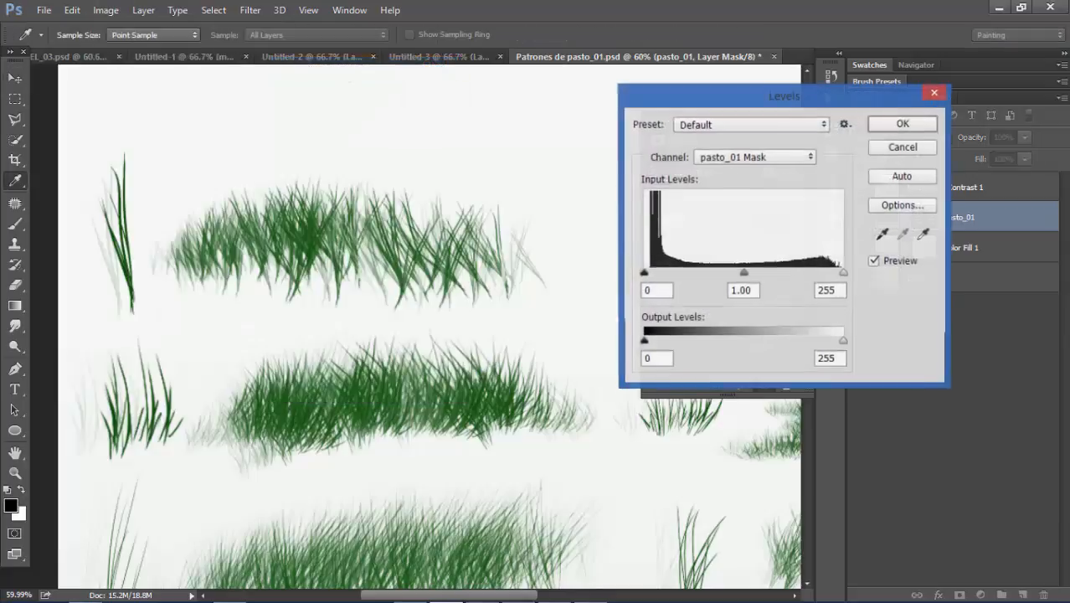
pyautogui.moveTo(785, 96); pyautogui.dragTo(790, 277)
pyautogui.moveTo(649, 454)
pyautogui.mouseDown()
pyautogui.moveTo(680, 454)
pyautogui.moveTo(650, 454)
pyautogui.moveTo(659, 454)
pyautogui.mouseUp()
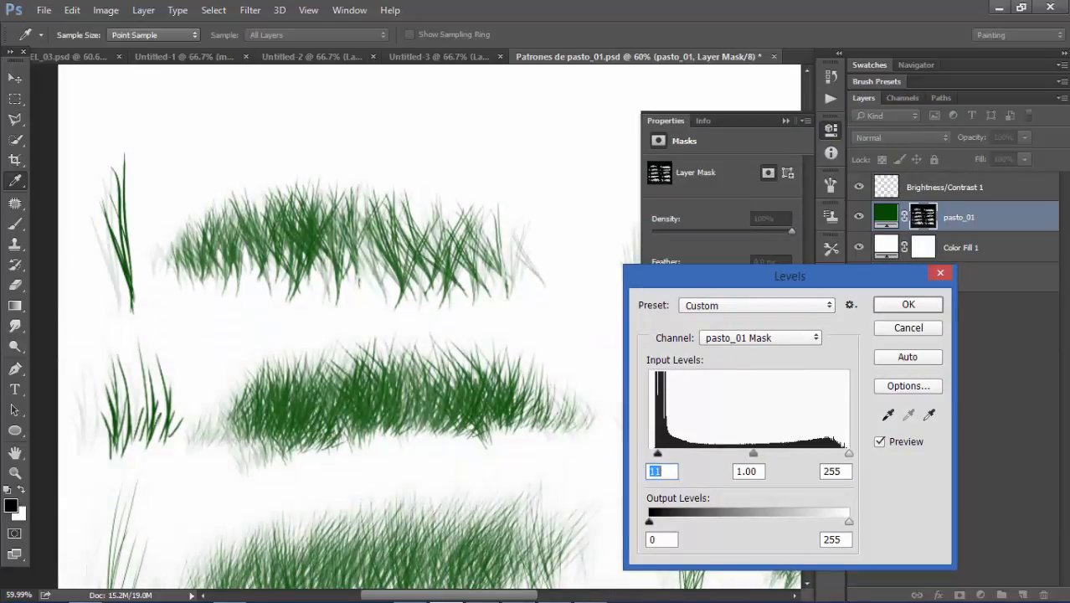
pyautogui.moveTo(850, 454)
pyautogui.mouseDown()
pyautogui.moveTo(815, 453)
pyautogui.moveTo(849, 454)
pyautogui.moveTo(839, 453)
pyautogui.mouseUp()
pyautogui.moveTo(748, 454); pyautogui.dragTo(661, 453)
pyautogui.press('Return')
pyautogui.press('v')
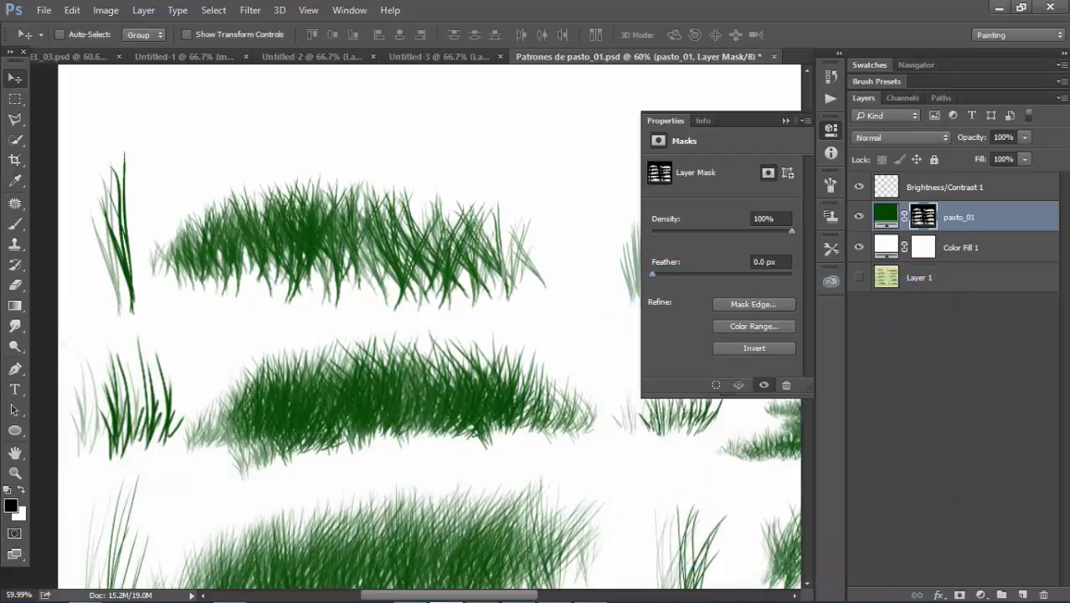
# - Compare the canvas with and without the pasto_01 layer to check how clean the background is
pyautogui.click(860, 217)
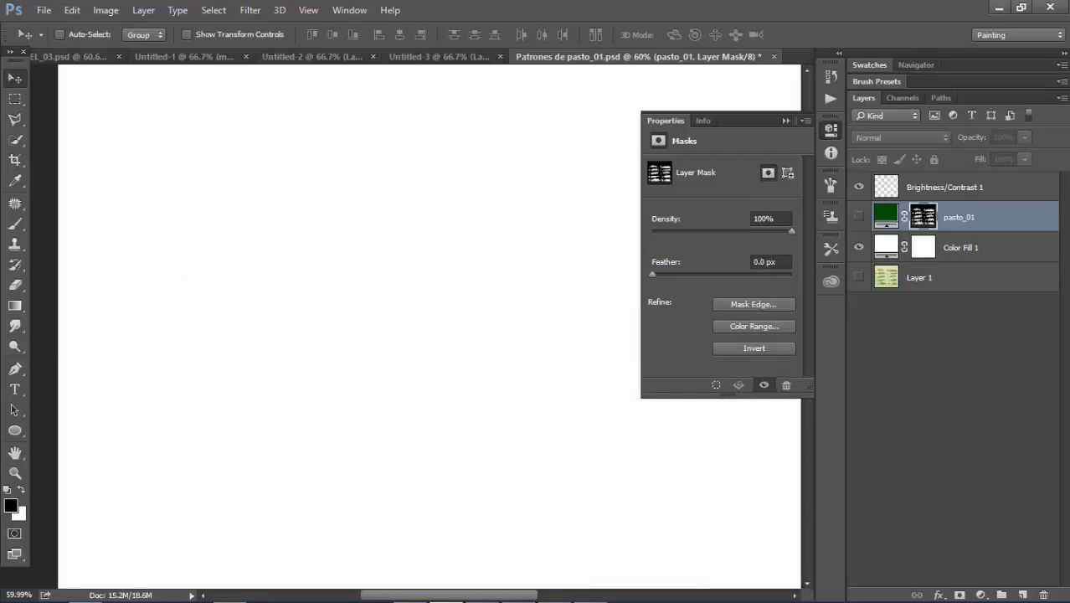
pyautogui.click(859, 217)
pyautogui.click(860, 217)
pyautogui.click(860, 217)
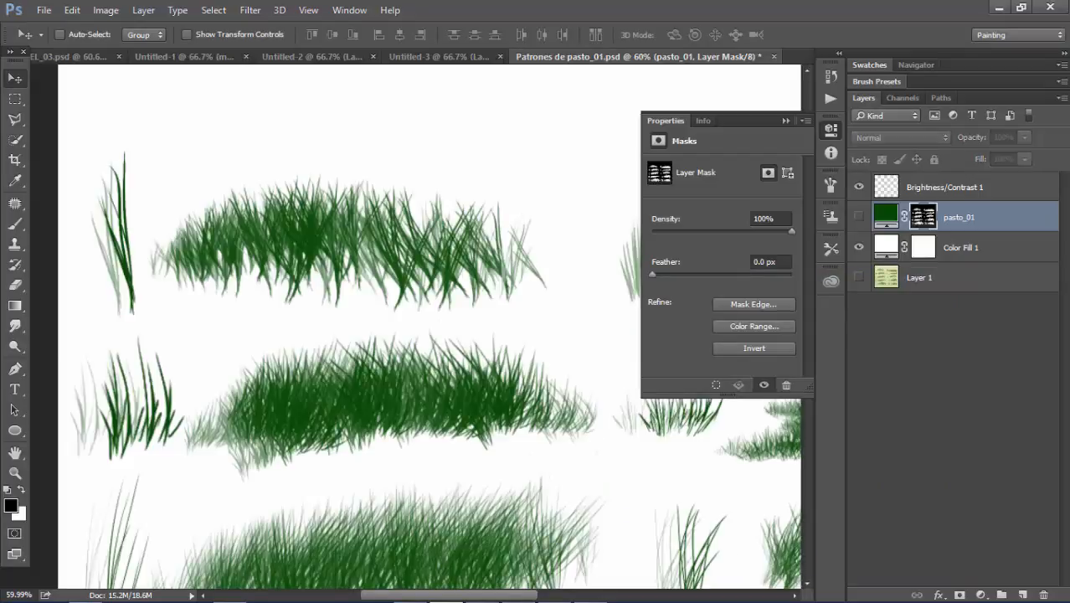
pyautogui.click(859, 217)
pyautogui.click(859, 217)
pyautogui.click(860, 217)
pyautogui.click(859, 217)
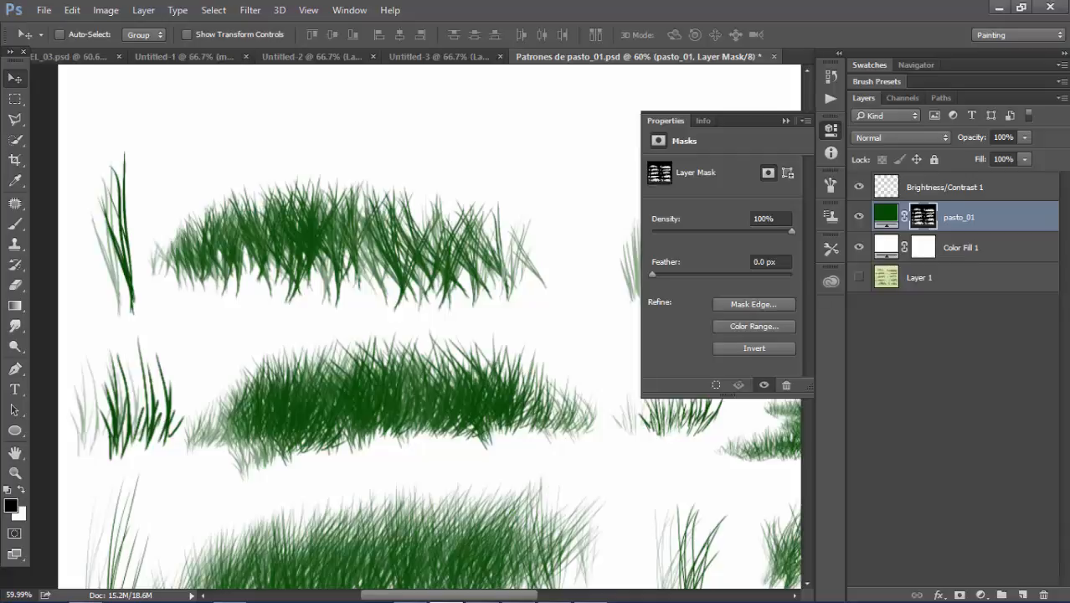
# - Select the single grass tuft at the start of the first row with a closed Polygonal Lasso outline
pyautogui.press('l')
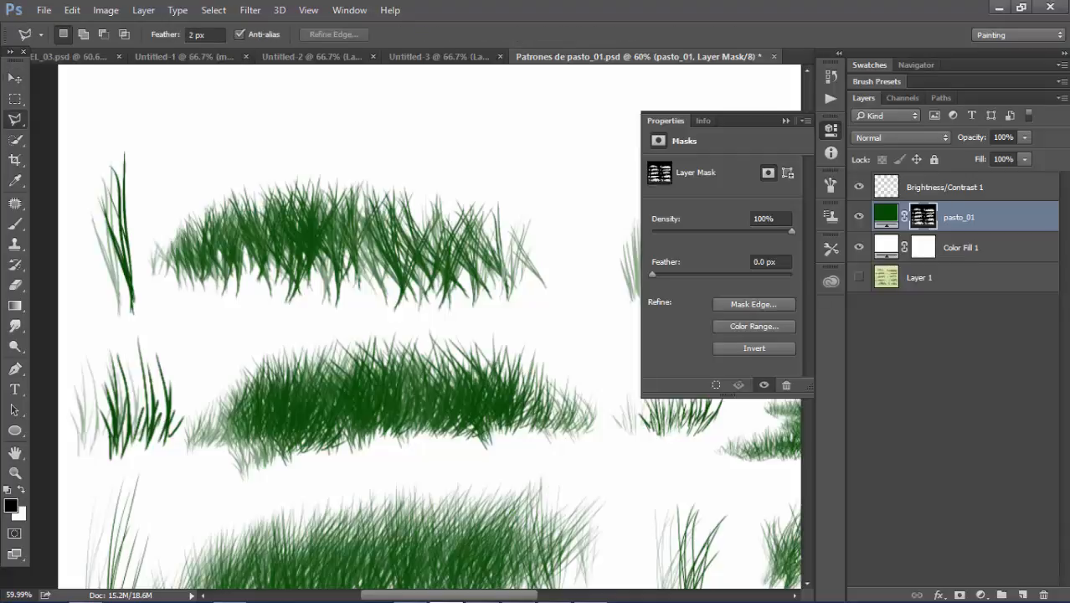
pyautogui.click(103, 122)
pyautogui.click(70, 175)
pyautogui.click(69, 266)
pyautogui.click(78, 330)
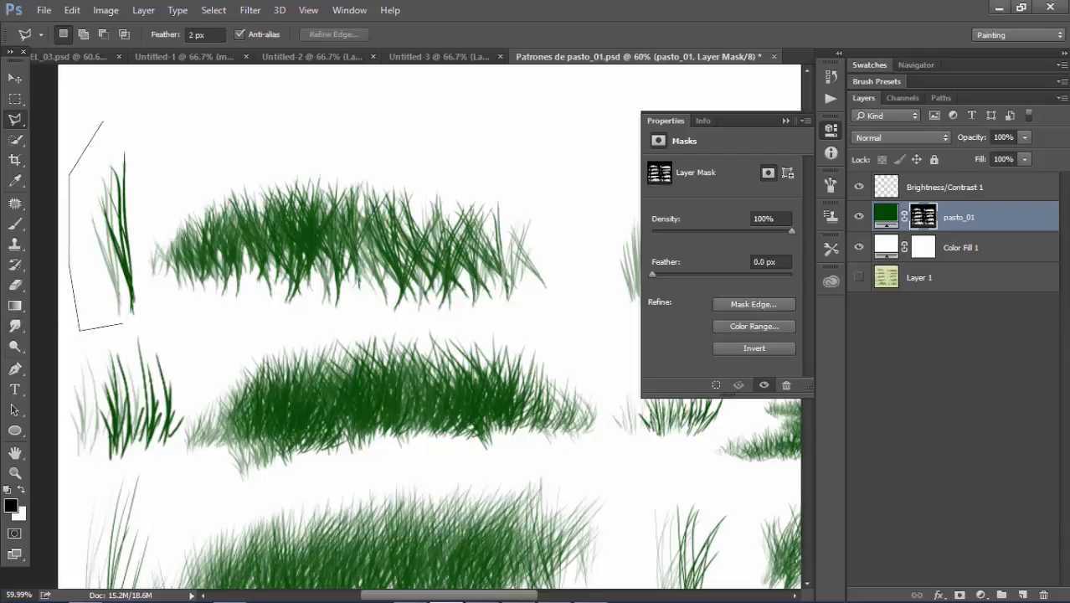
pyautogui.click(154, 318)
pyautogui.click(143, 277)
pyautogui.click(148, 139)
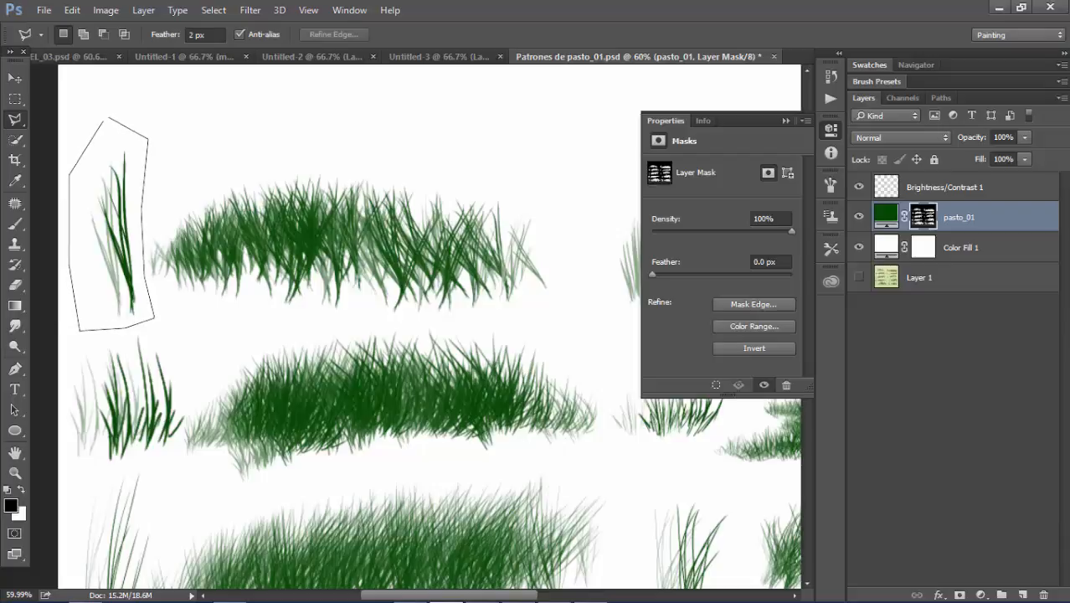
pyautogui.click(103, 122)
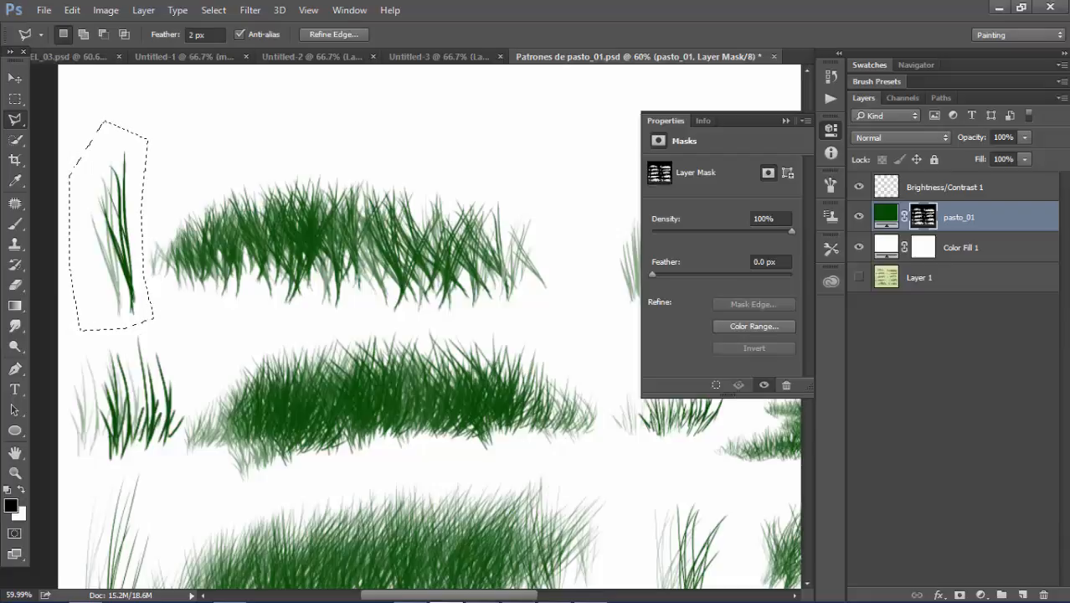
# - Hide the Color Fill 1 layer and paste the selected tuft into a new transparent document matching its size
pyautogui.click(859, 247)
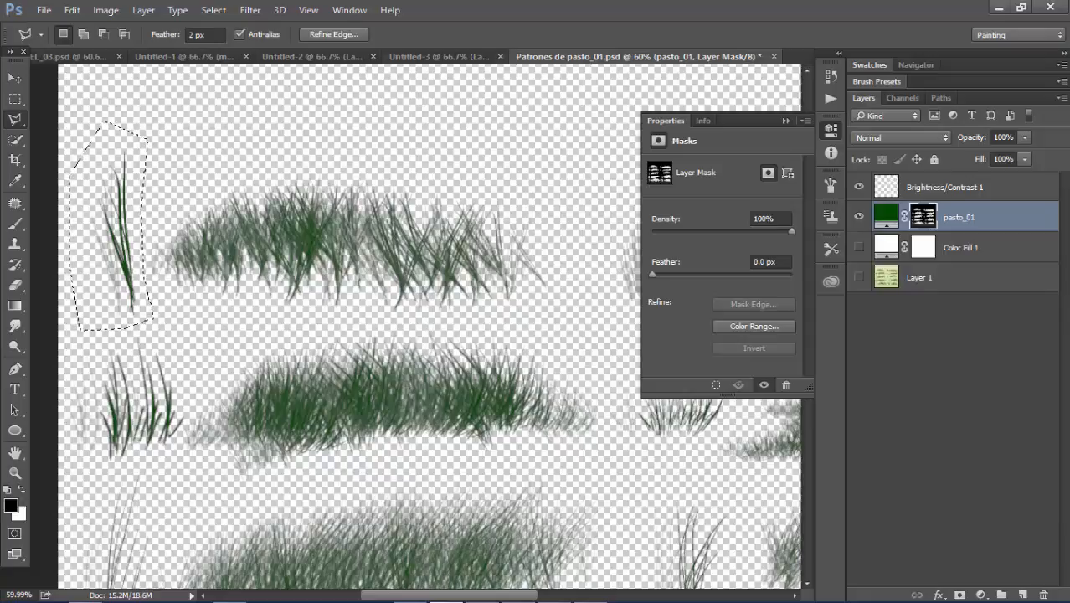
pyautogui.click(440, 56)
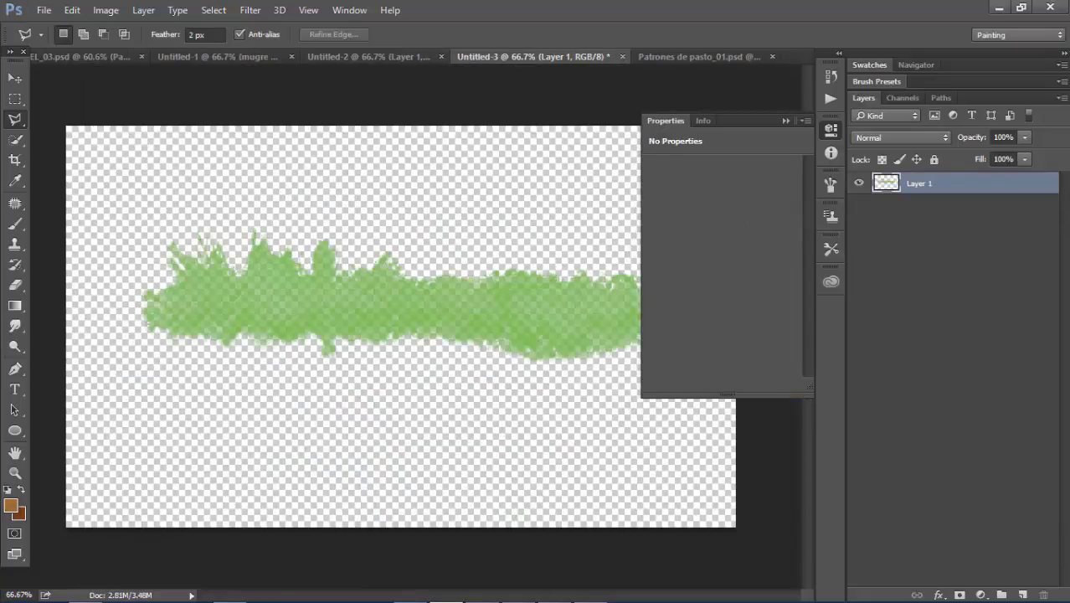
pyautogui.click(700, 56)
pyautogui.hotkey('ctrl', 'n')
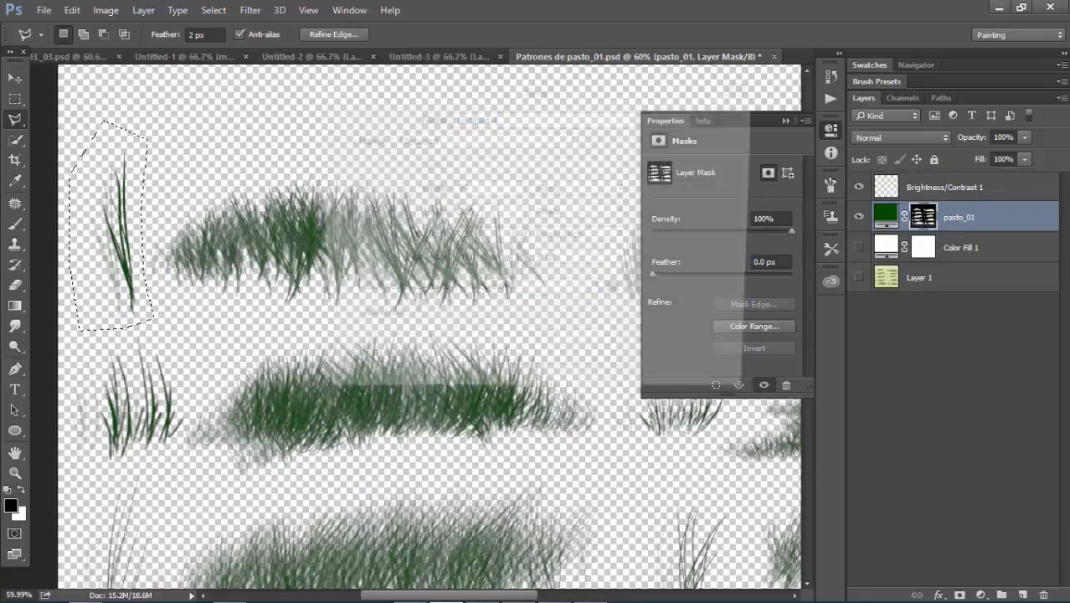
pyautogui.press('Return')
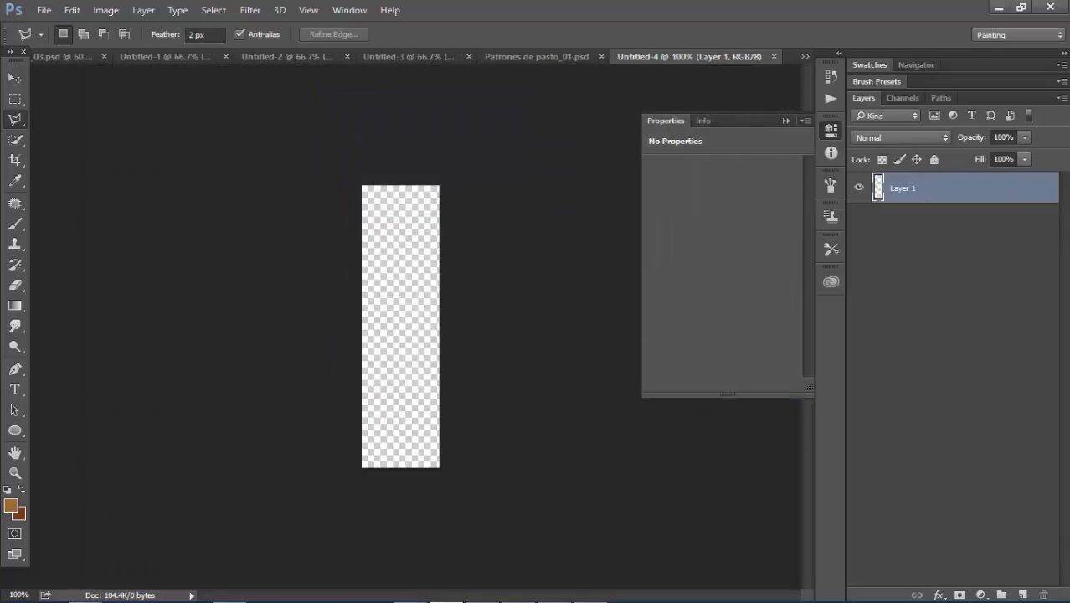
pyautogui.hotkey('ctrl', 'v')
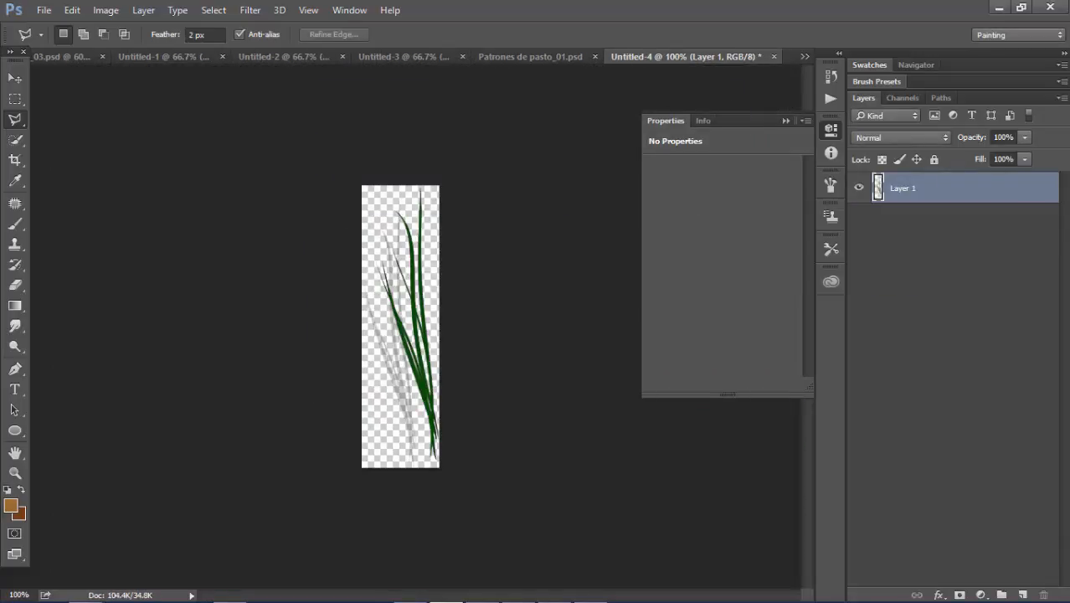
# - Select the whole canvas around the pasted tuft and start defining a brush preset from it
pyautogui.hotkey('ctrl', 'a')
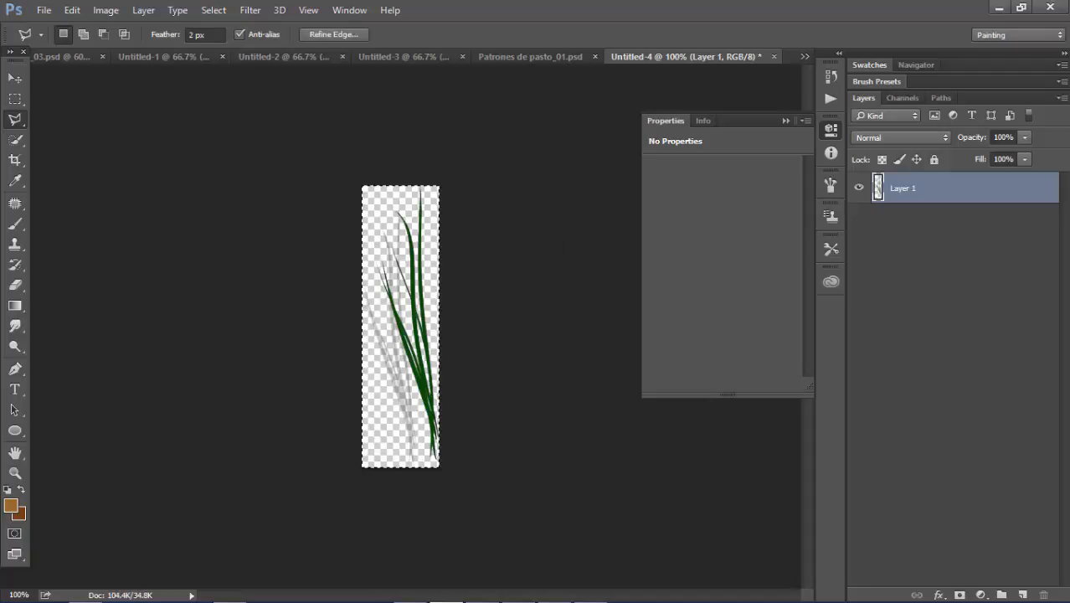
pyautogui.click(72, 10)
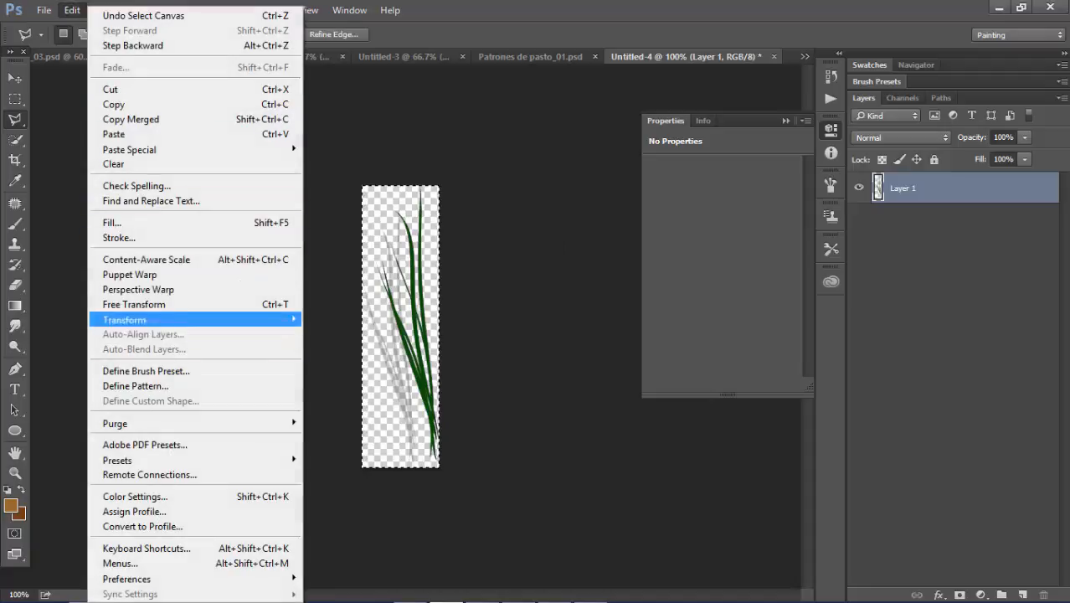
pyautogui.click(146, 371)
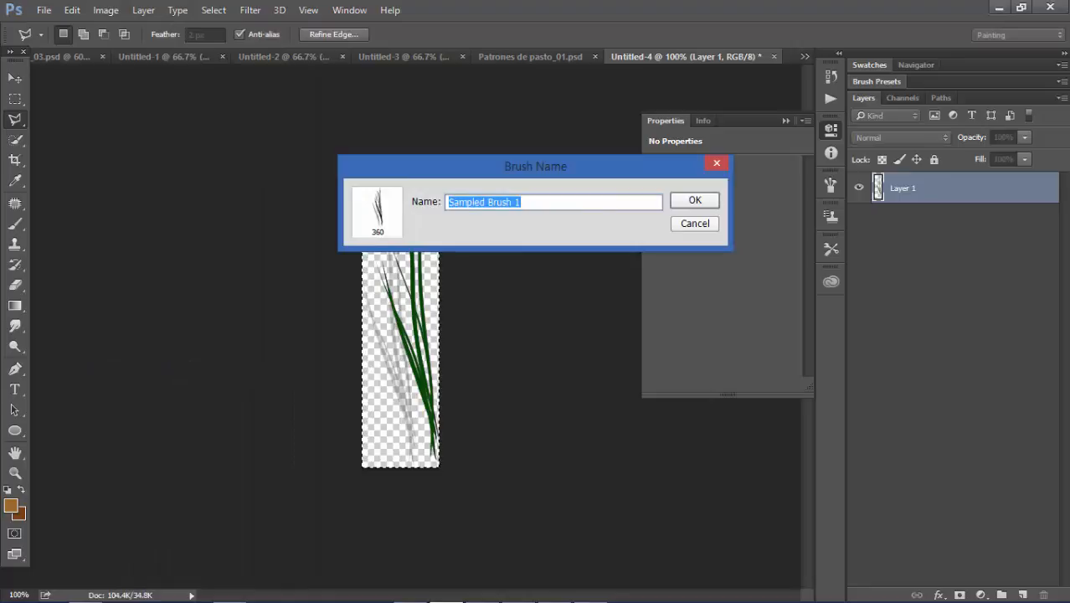
pyautogui.write('muño')
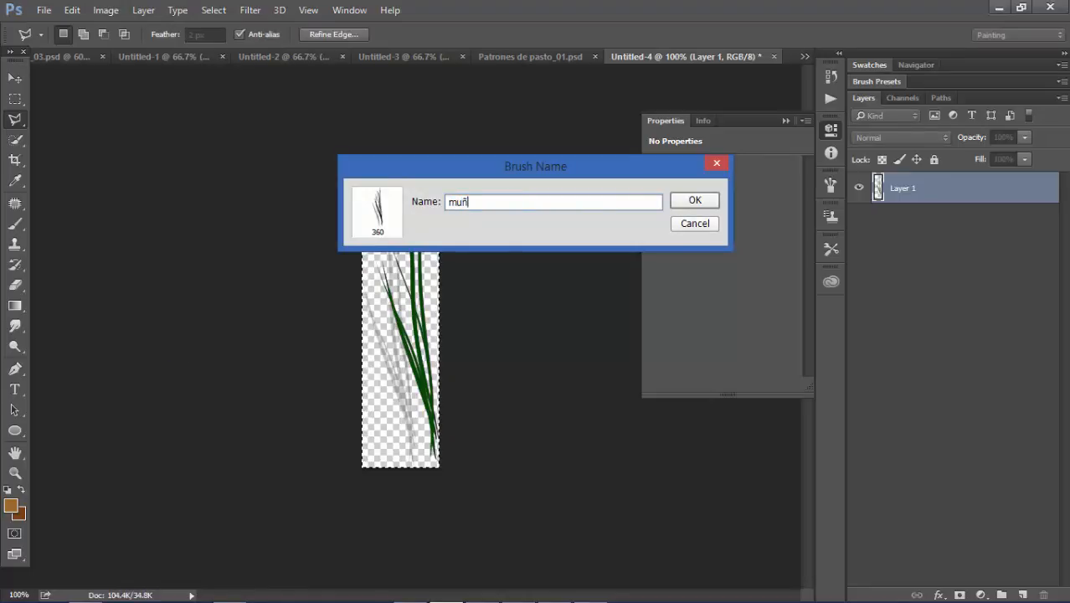
pyautogui.press('BackSpace')
pyautogui.press('BackSpace')
pyautogui.press('BackSpace')
pyautogui.press('BackSpace')
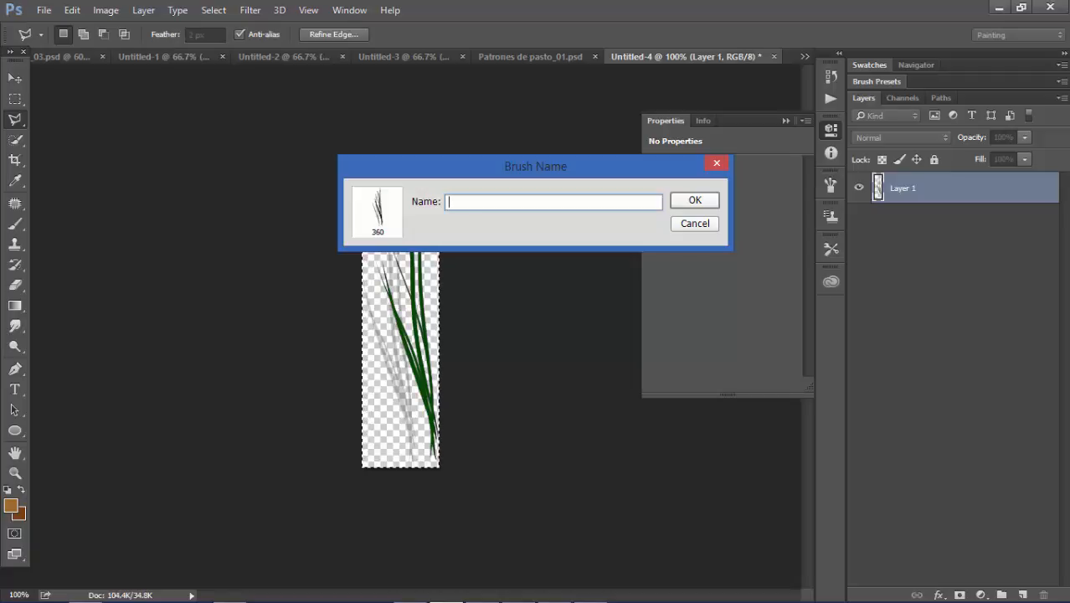
# - Name the new tuft brush Manojo_pasto_01 and save the preset
pyautogui.write('bloque')
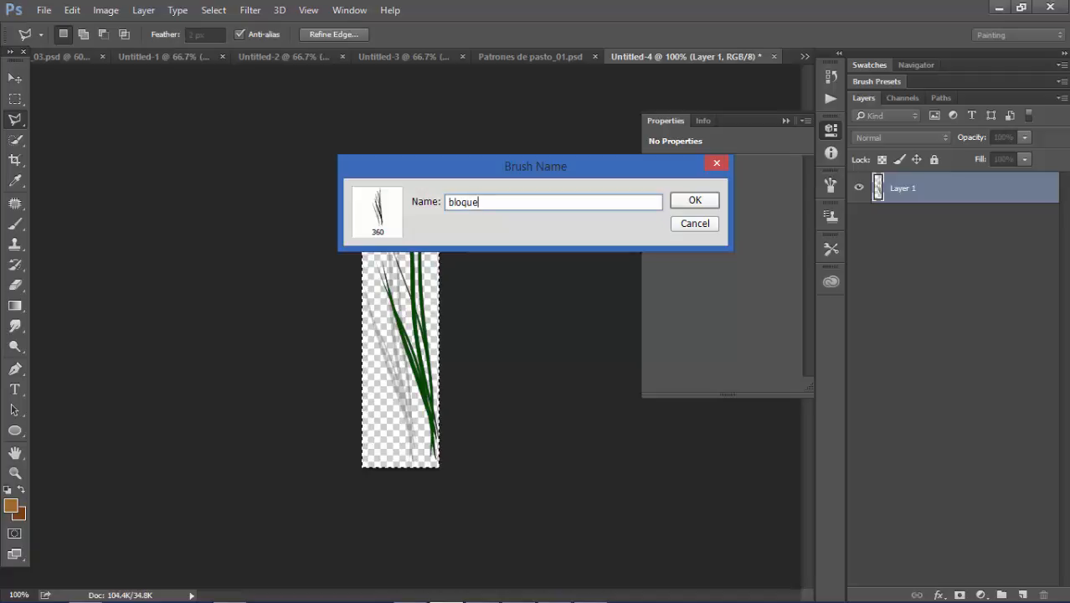
pyautogui.write('_pasto')
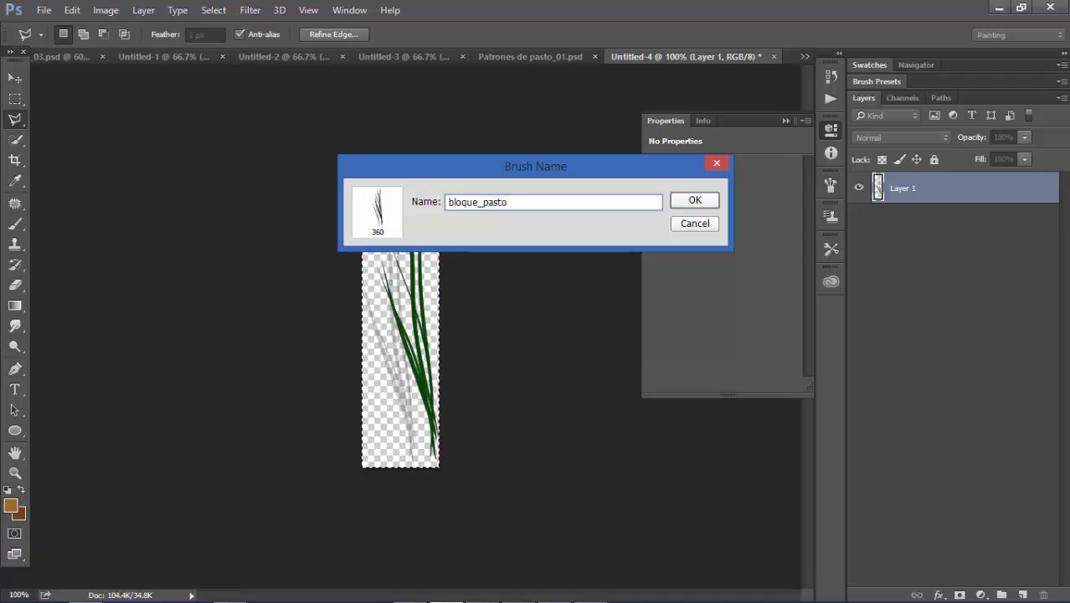
pyautogui.write('_01')
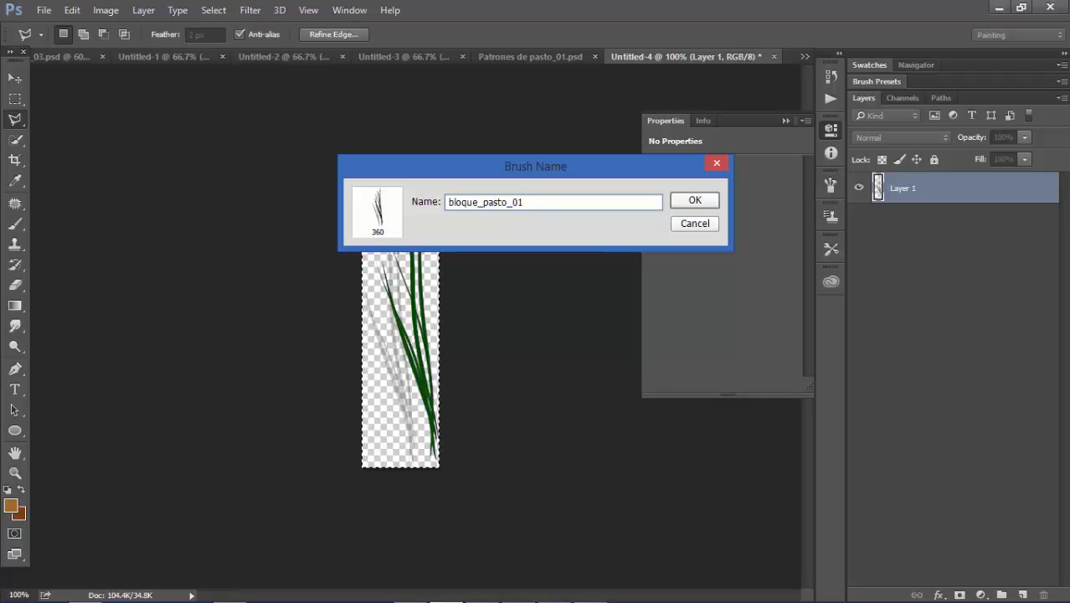
pyautogui.moveTo(479, 203); pyautogui.dragTo(449, 203)
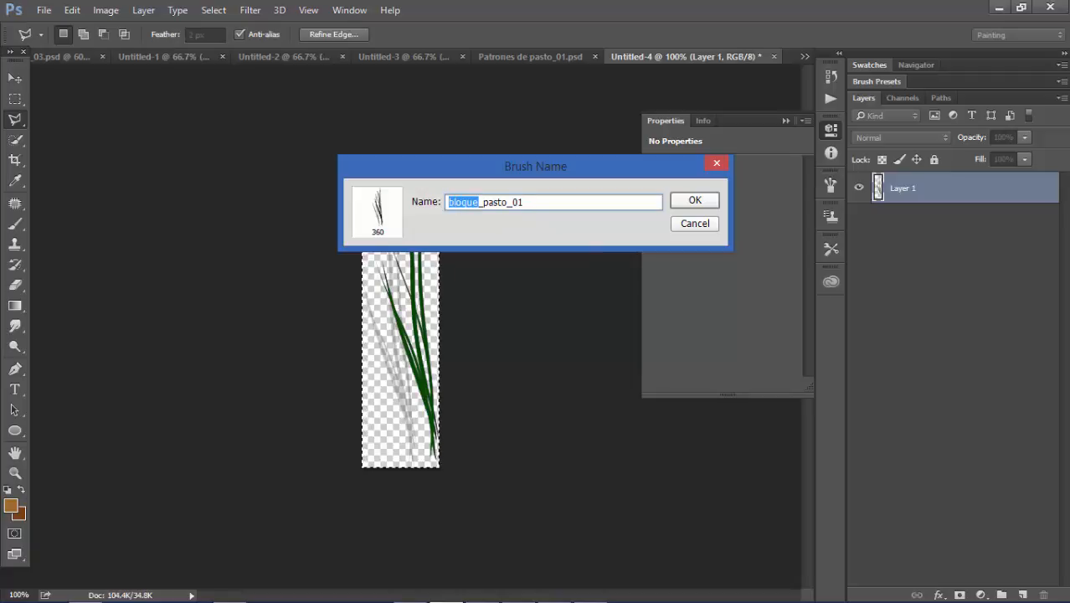
pyautogui.write('Manojo')
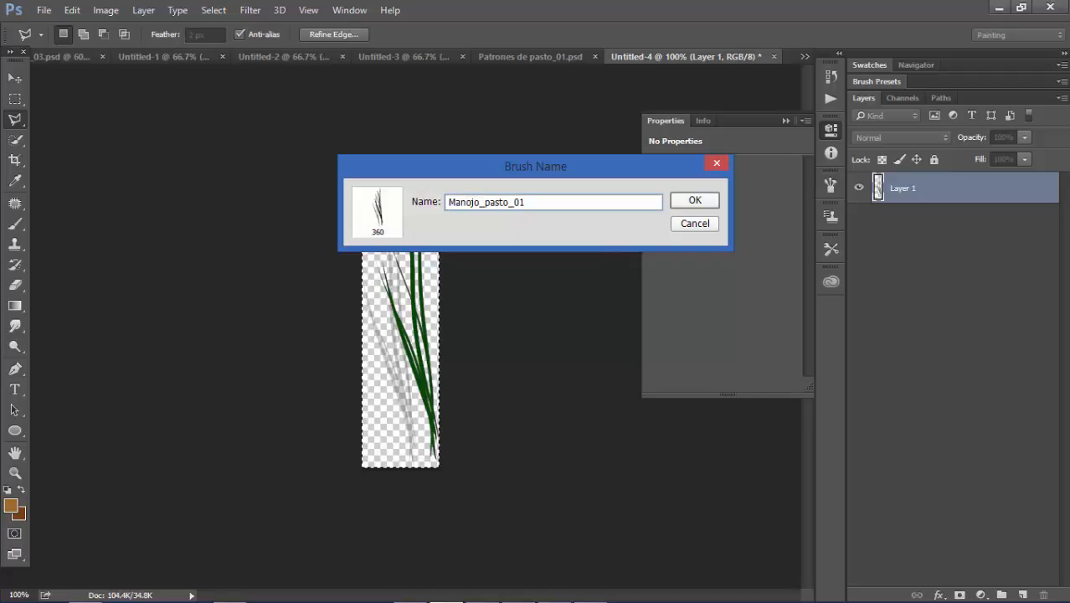
pyautogui.press('Return')
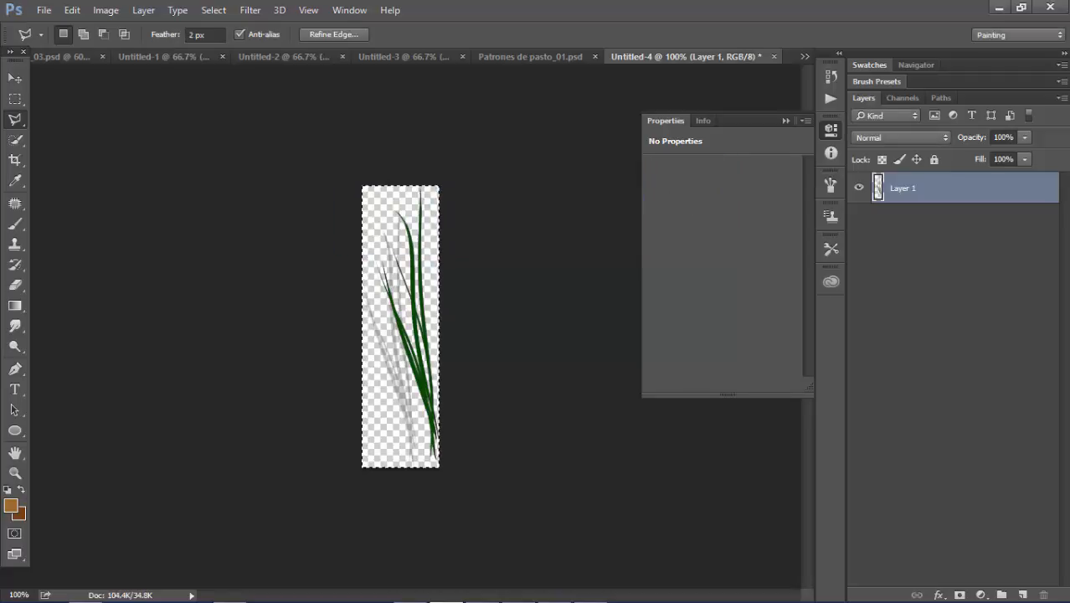
# - In the road landscape document, add a layer named manojos 1 inside the Pasto group, above Brightness/Contrast 1
pyautogui.click(58, 57)
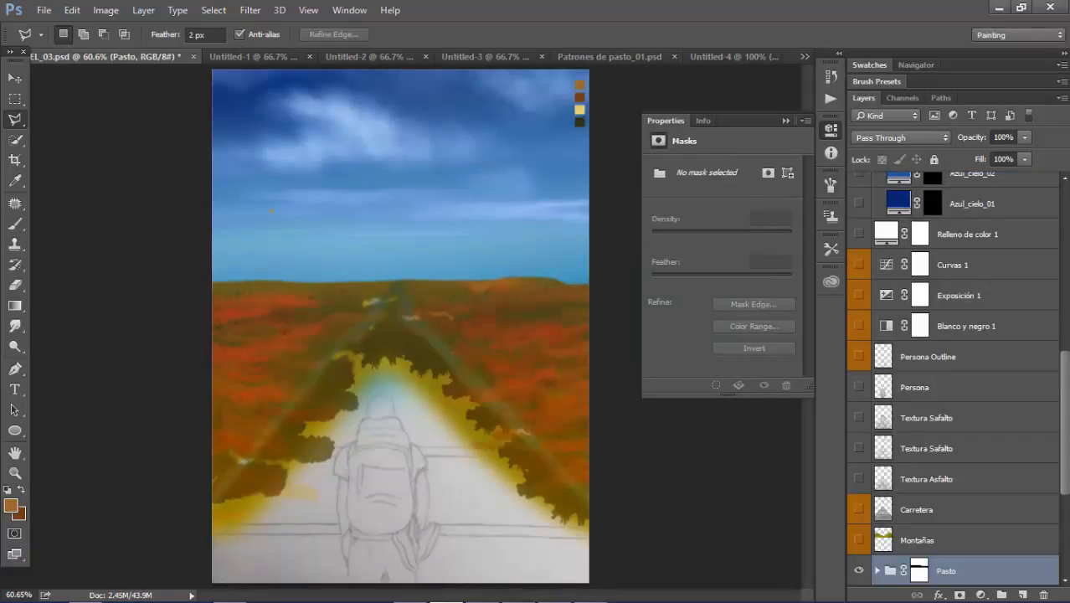
pyautogui.scroll(-3, 955, 377)
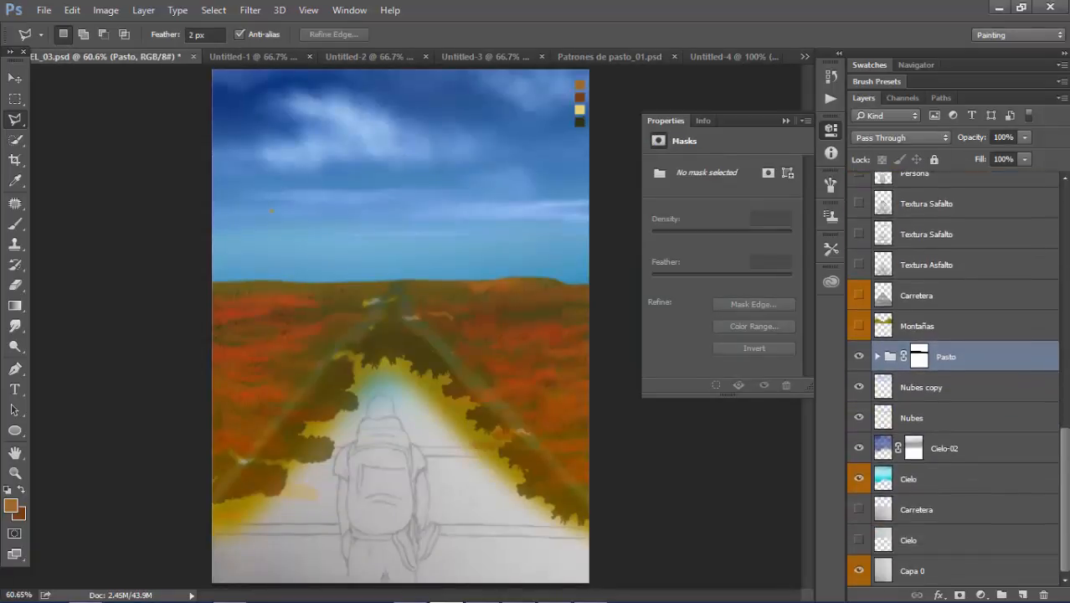
pyautogui.click(878, 357)
pyautogui.click(997, 386)
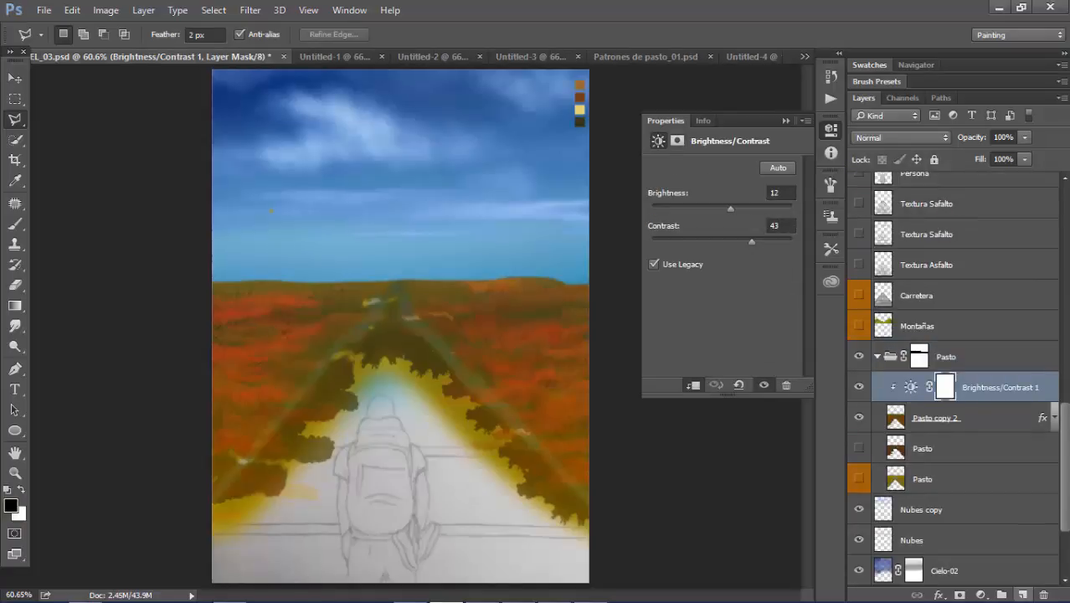
pyautogui.click(1023, 594)
pyautogui.doubleClick(926, 388)
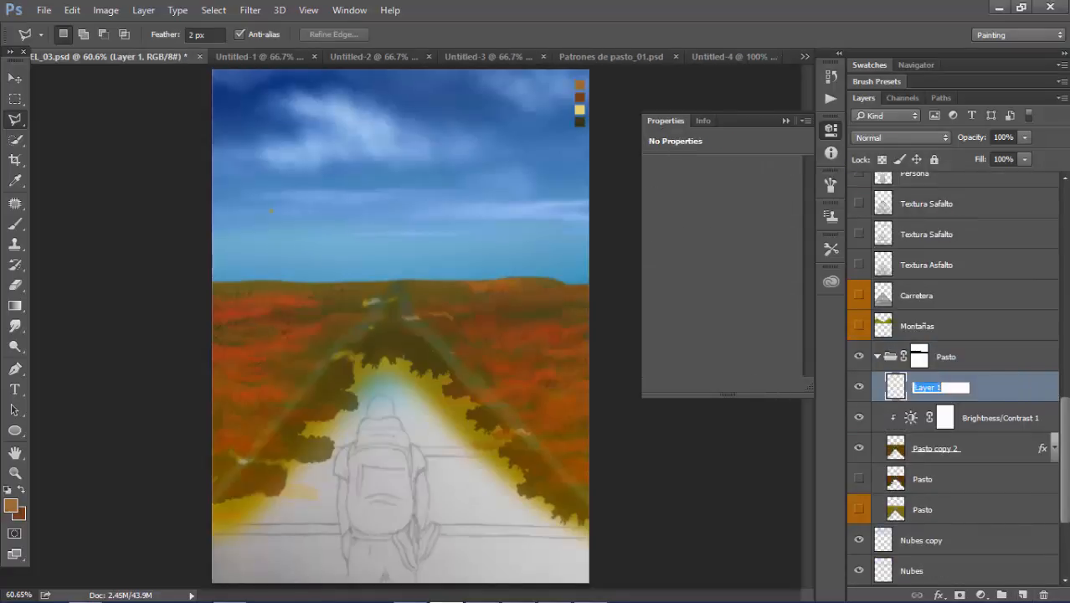
pyautogui.write('mancas')
pyautogui.press('BackSpace')
pyautogui.press('BackSpace')
pyautogui.press('BackSpace')
pyautogui.write('ojos 1')
pyautogui.press('Return')
# - Sample the darkest palette swatch for the Brush tool and enable Shape Dynamics with size jitter 100%, minimum diameter 0% and angle jitter 7%
pyautogui.press('b')
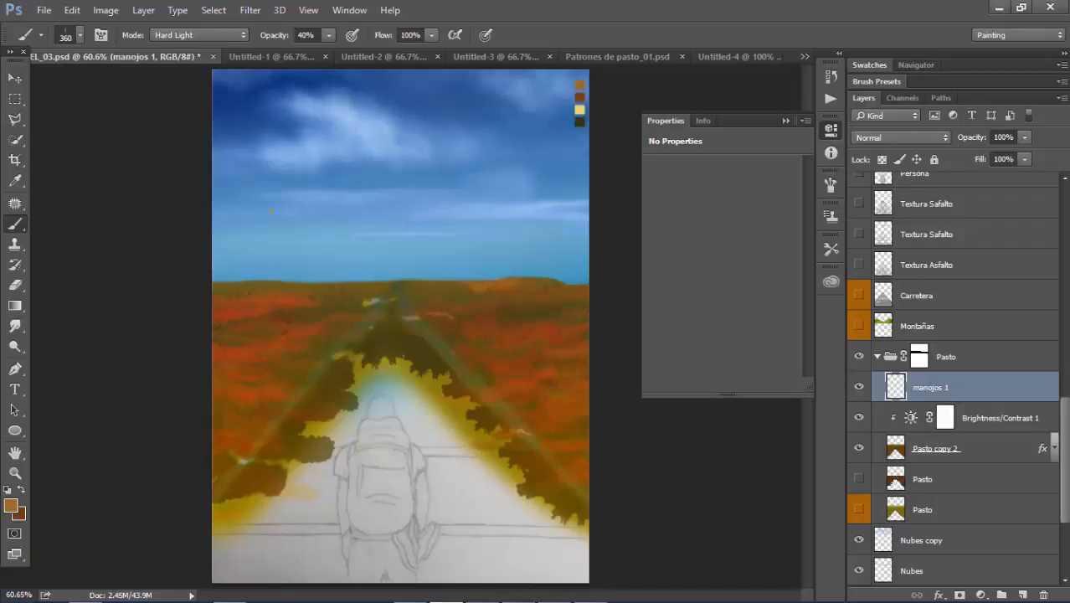
pyautogui.keyDown('alt'); pyautogui.click(579, 122); pyautogui.keyUp('alt')
pyautogui.click(100, 34)
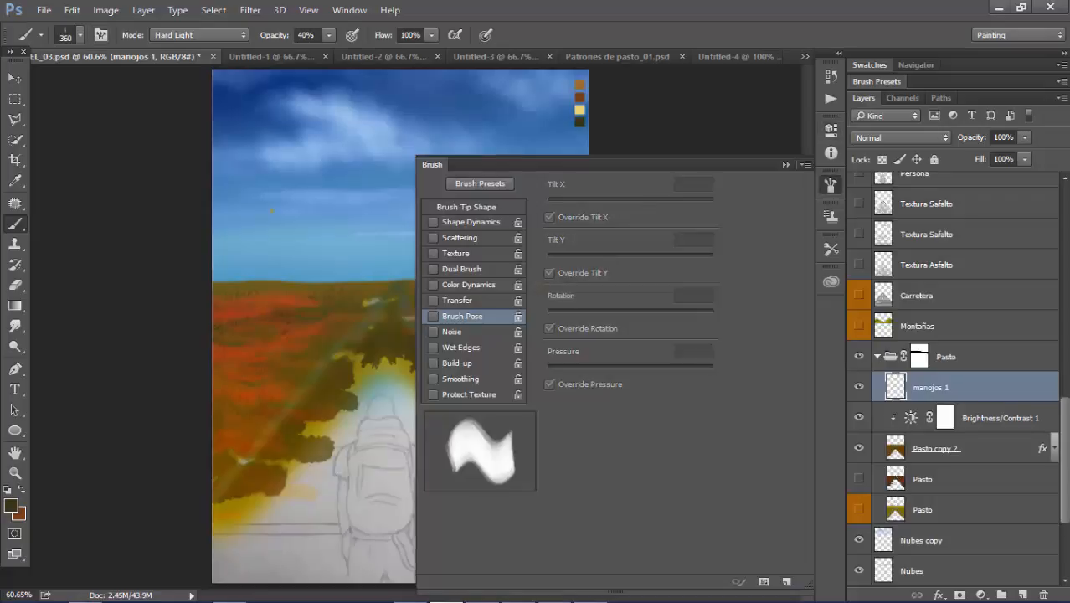
pyautogui.click(471, 222)
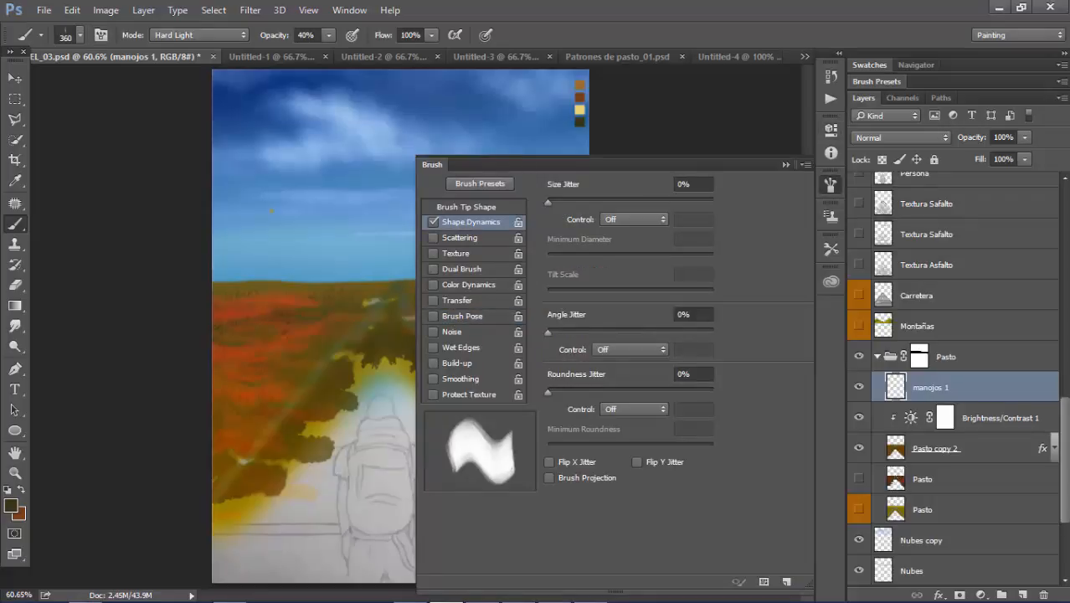
pyautogui.moveTo(548, 202); pyautogui.dragTo(712, 202)
pyautogui.moveTo(548, 257)
pyautogui.mouseDown()
pyautogui.moveTo(650, 258)
pyautogui.moveTo(548, 257)
pyautogui.mouseUp()
pyautogui.moveTo(548, 333); pyautogui.dragTo(559, 332)
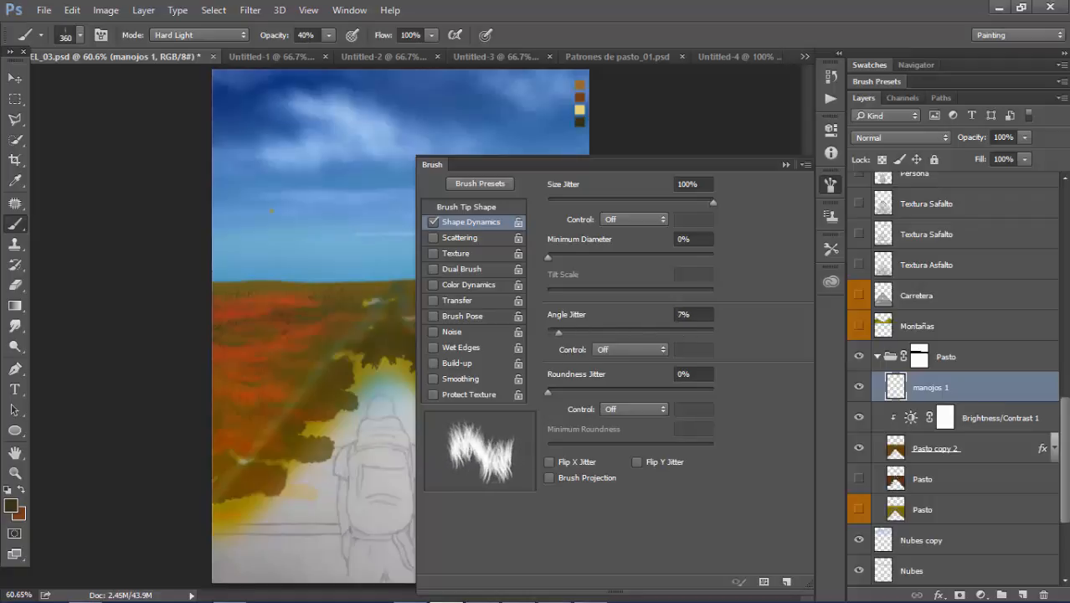
# - Set the brush's roundness jitter to 24% and minimum roundness to 2%, enabling Flip X Jitter but leaving Flip Y Jitter and Brush Projection off
pyautogui.moveTo(548, 392); pyautogui.dragTo(587, 392)
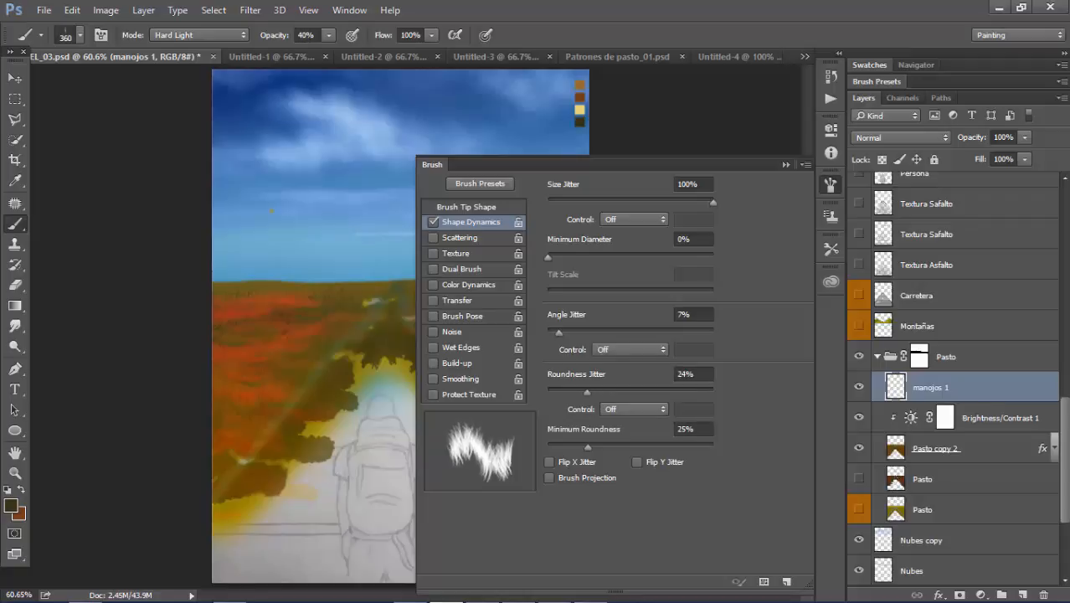
pyautogui.moveTo(588, 447)
pyautogui.mouseDown()
pyautogui.moveTo(691, 447)
pyautogui.moveTo(550, 447)
pyautogui.mouseUp()
pyautogui.click(550, 461)
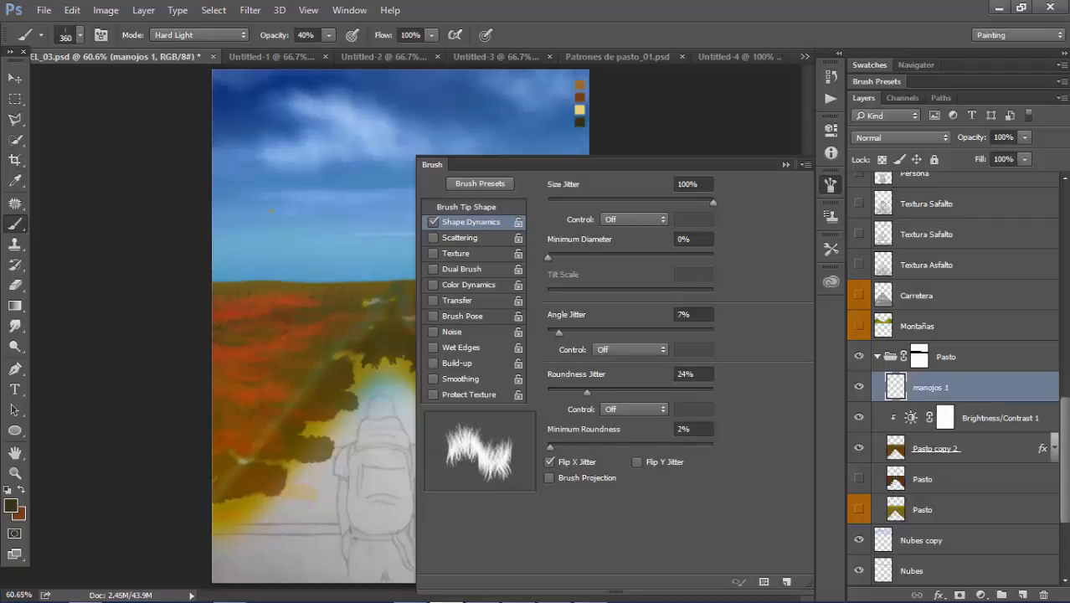
pyautogui.click(636, 462)
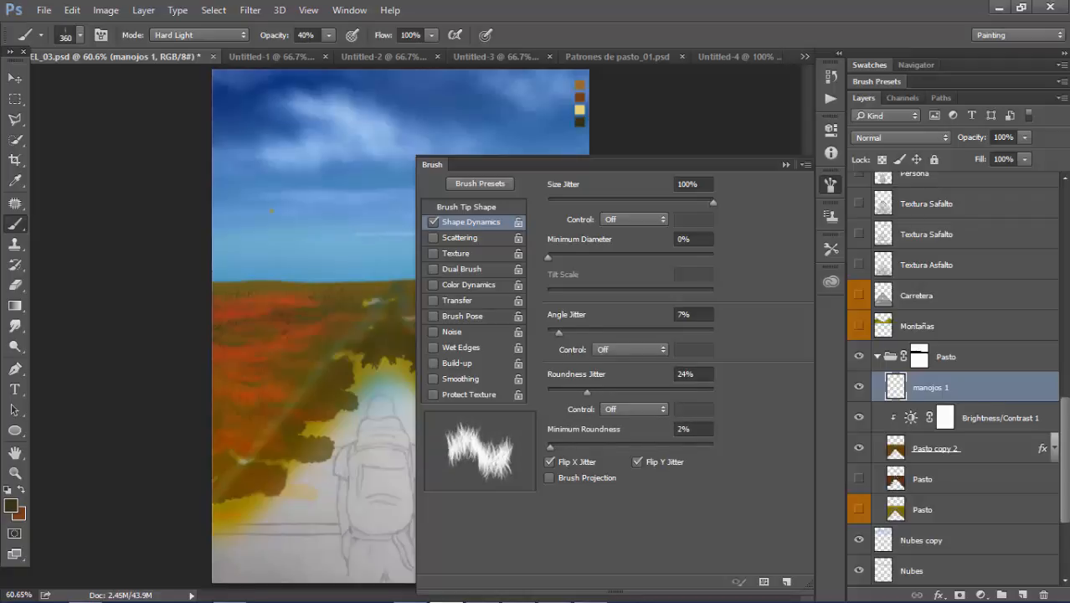
pyautogui.click(637, 461)
pyautogui.click(549, 477)
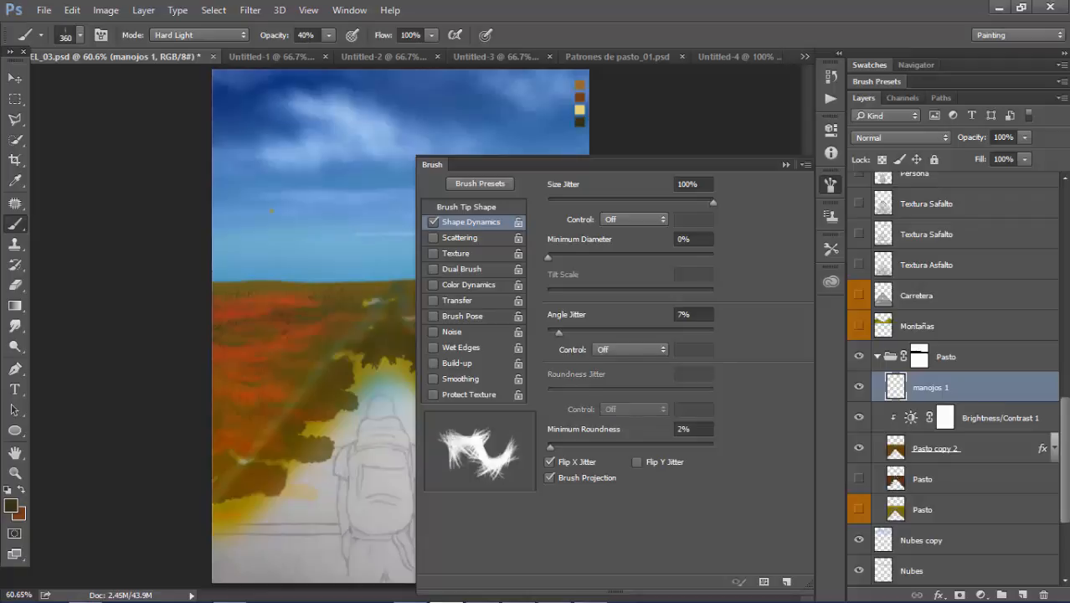
pyautogui.click(550, 478)
# - Enable Scattering for the tuft brush with scatter 62%, count 2 and count jitter 75%
pyautogui.click(460, 238)
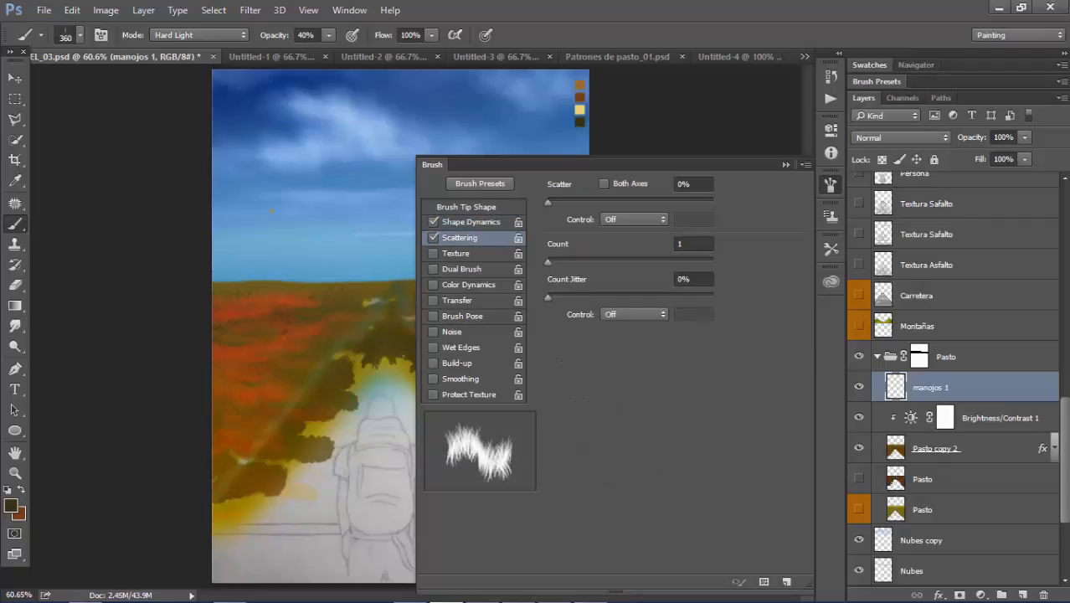
pyautogui.moveTo(549, 202)
pyautogui.mouseDown()
pyautogui.moveTo(574, 203)
pyautogui.moveTo(558, 203)
pyautogui.mouseUp()
pyautogui.moveTo(549, 263)
pyautogui.mouseDown()
pyautogui.moveTo(584, 263)
pyautogui.moveTo(549, 263)
pyautogui.moveTo(586, 297)
pyautogui.moveTo(549, 296)
pyautogui.moveTo(569, 262)
pyautogui.moveTo(605, 262)
pyautogui.mouseUp()
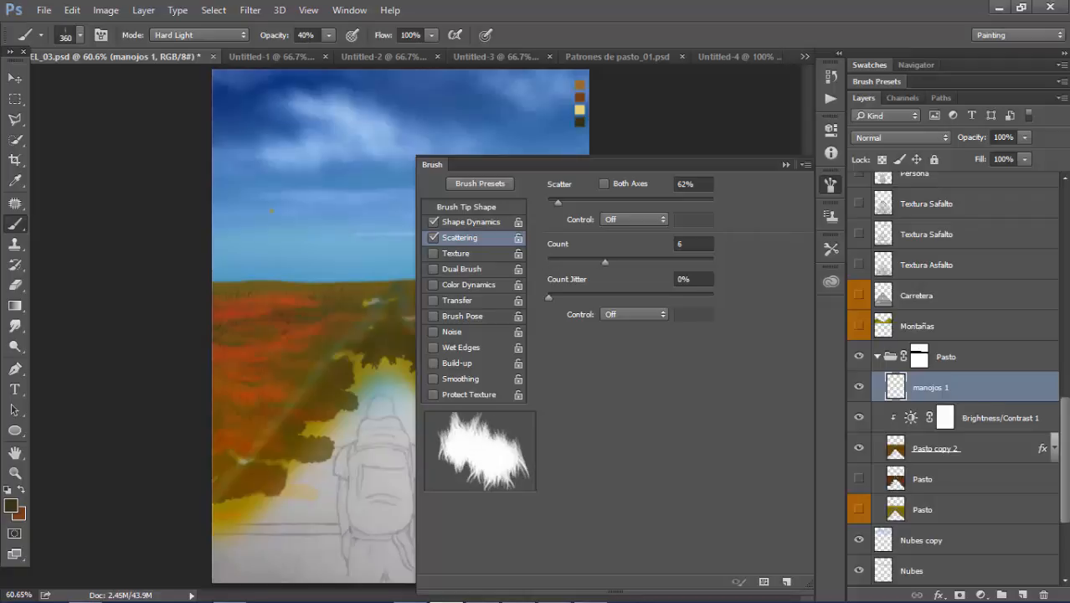
pyautogui.moveTo(548, 296); pyautogui.dragTo(672, 296)
pyautogui.moveTo(604, 262); pyautogui.dragTo(556, 262)
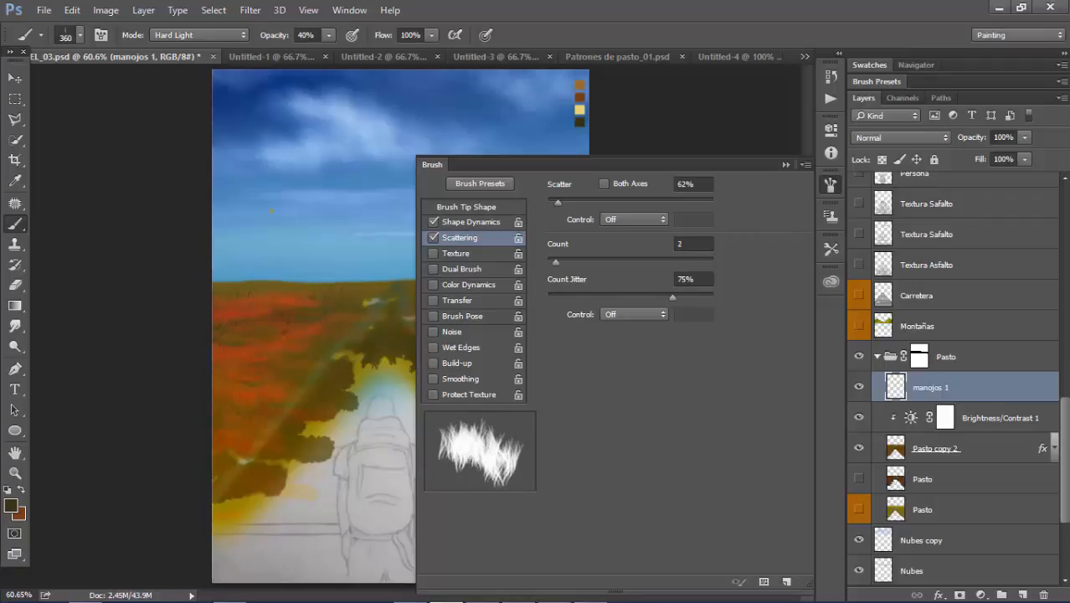
# - Try the Fade, Pen Pressure, Pen Tilt, Stylus Wheel and Rotation controls for the count jitter
pyautogui.click(634, 314)
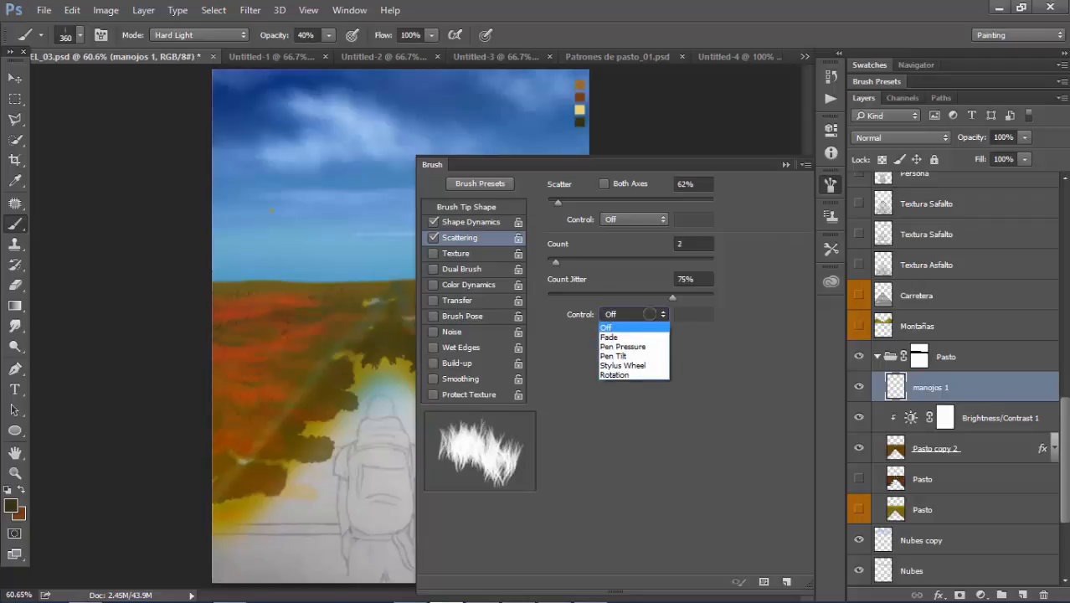
pyautogui.click(610, 336)
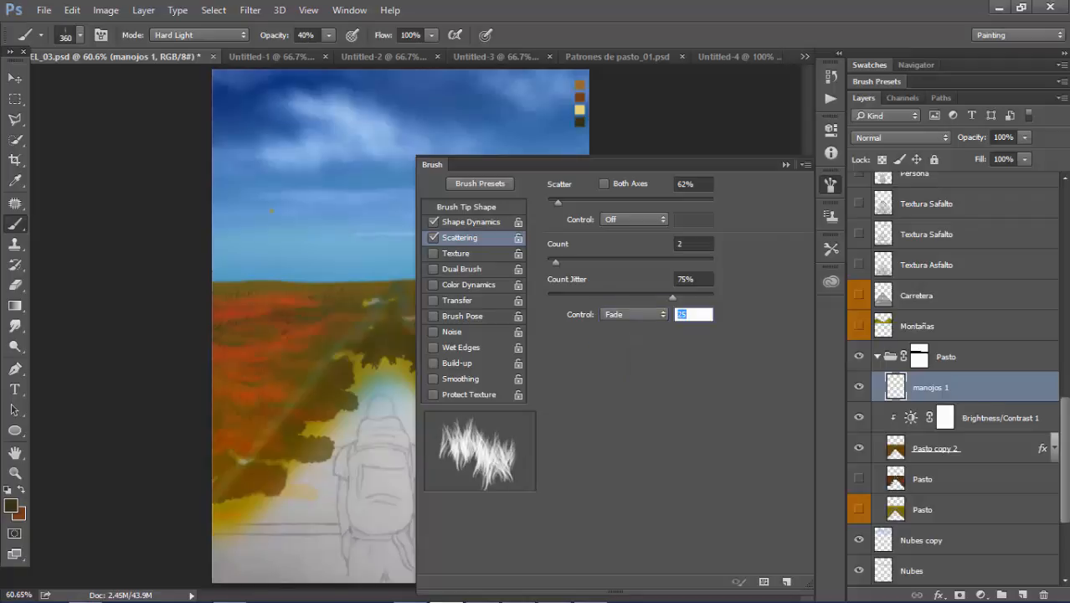
pyautogui.click(634, 314)
pyautogui.click(623, 346)
pyautogui.click(634, 314)
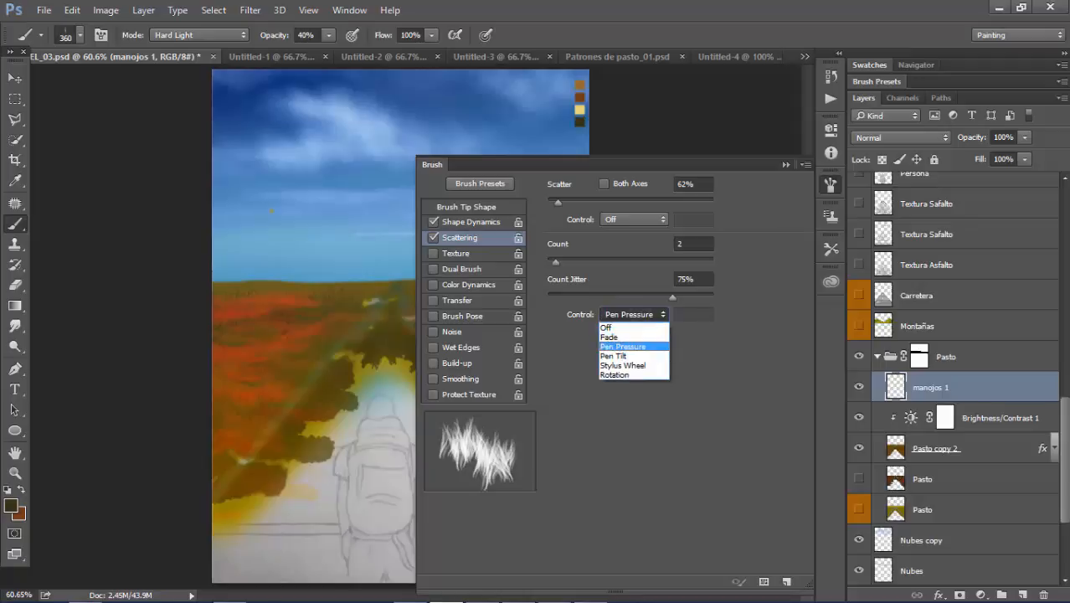
pyautogui.click(614, 356)
pyautogui.click(634, 314)
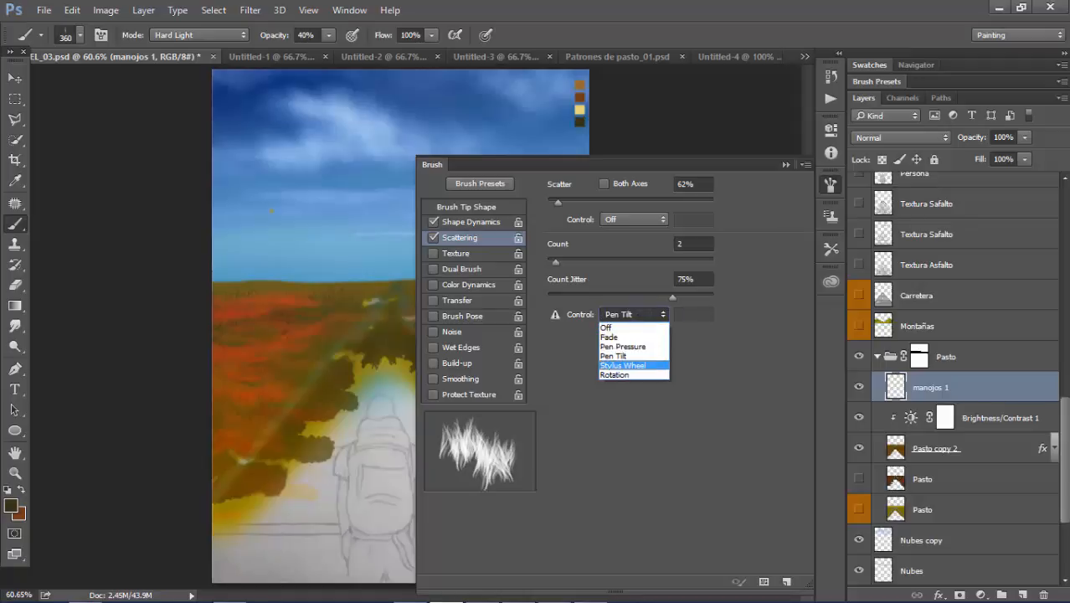
pyautogui.click(623, 365)
pyautogui.click(634, 314)
pyautogui.click(614, 375)
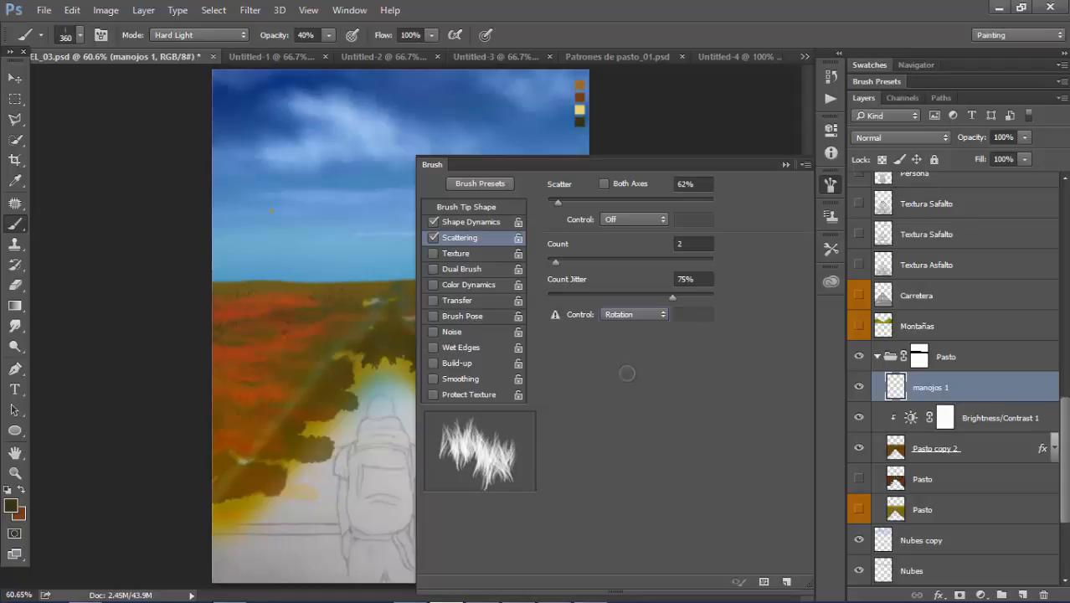
pyautogui.click(634, 314)
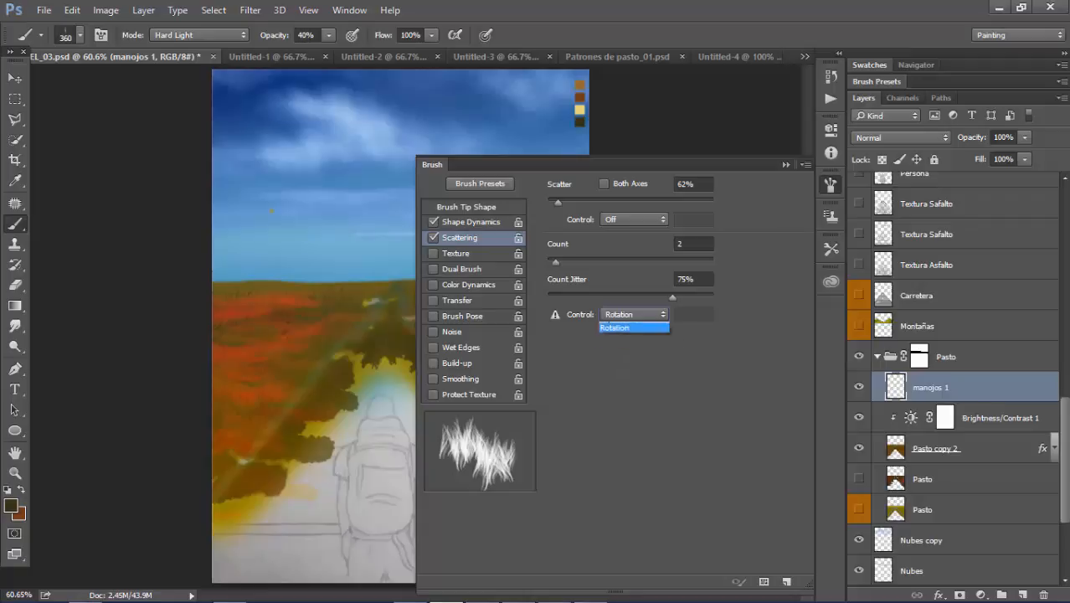
pyautogui.click(630, 345)
pyautogui.click(634, 314)
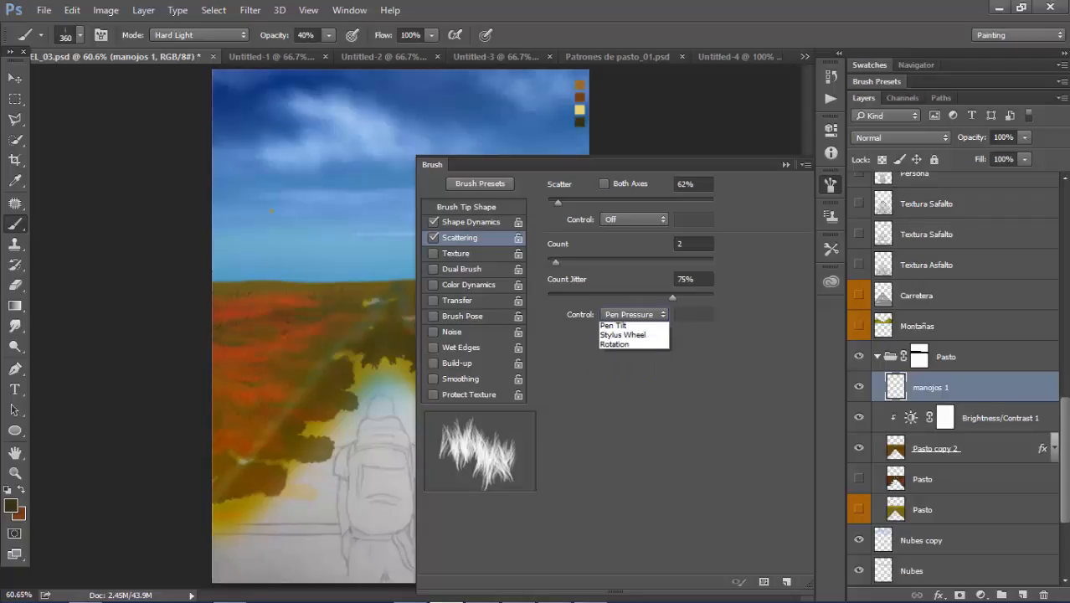
pyautogui.click(621, 351)
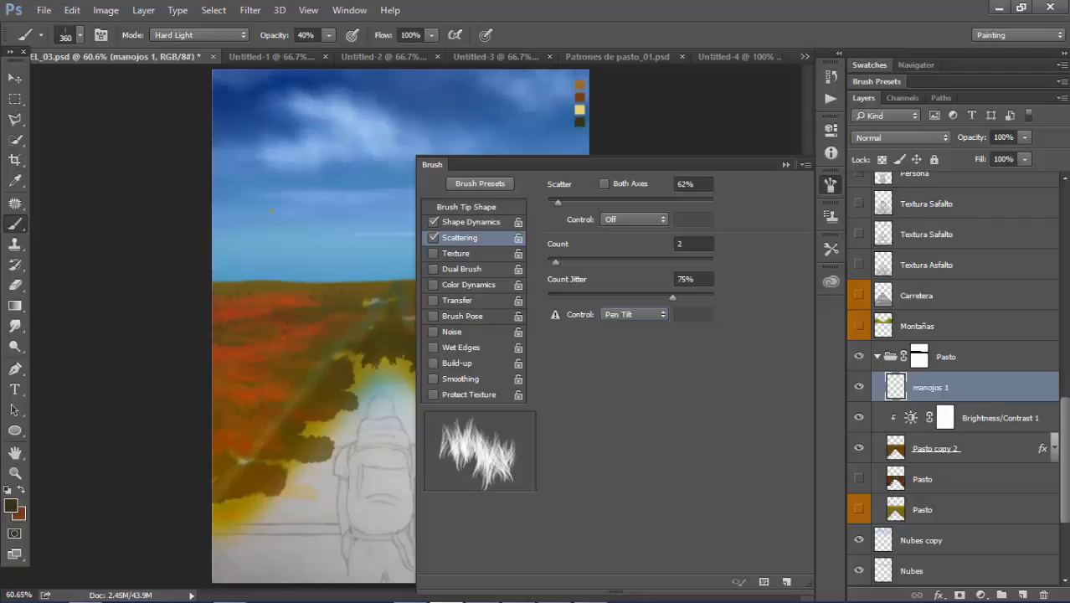
# - Set the count jitter control to Fade
pyautogui.click(634, 315)
pyautogui.click(609, 337)
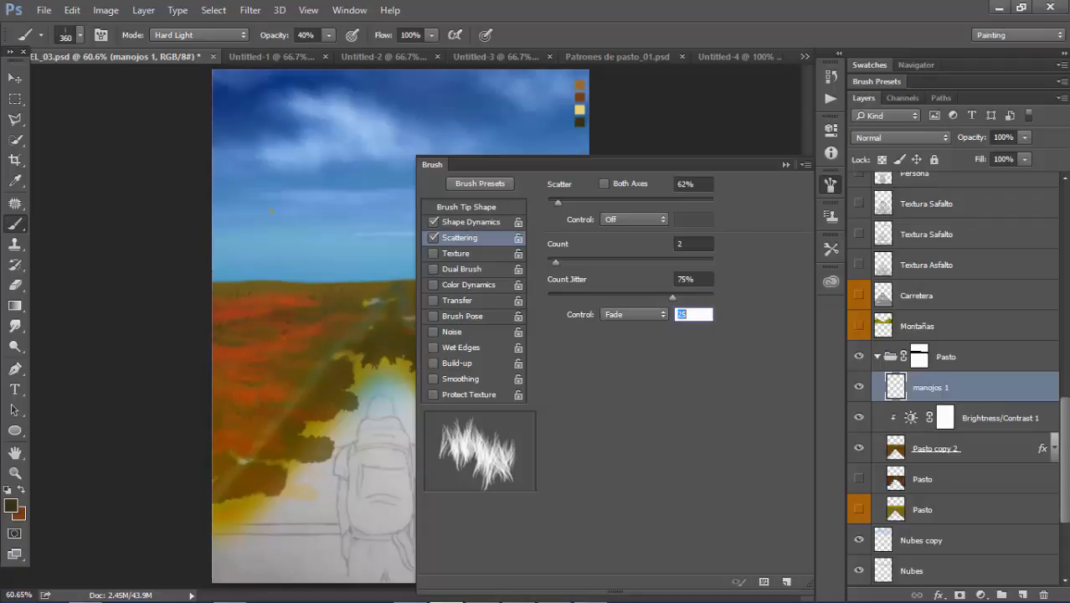
# - Try Texture and a Dual Brush using the 27 px splatter tip at 105 px with 84% spacing, turning both off again
pyautogui.click(456, 254)
pyautogui.click(433, 253)
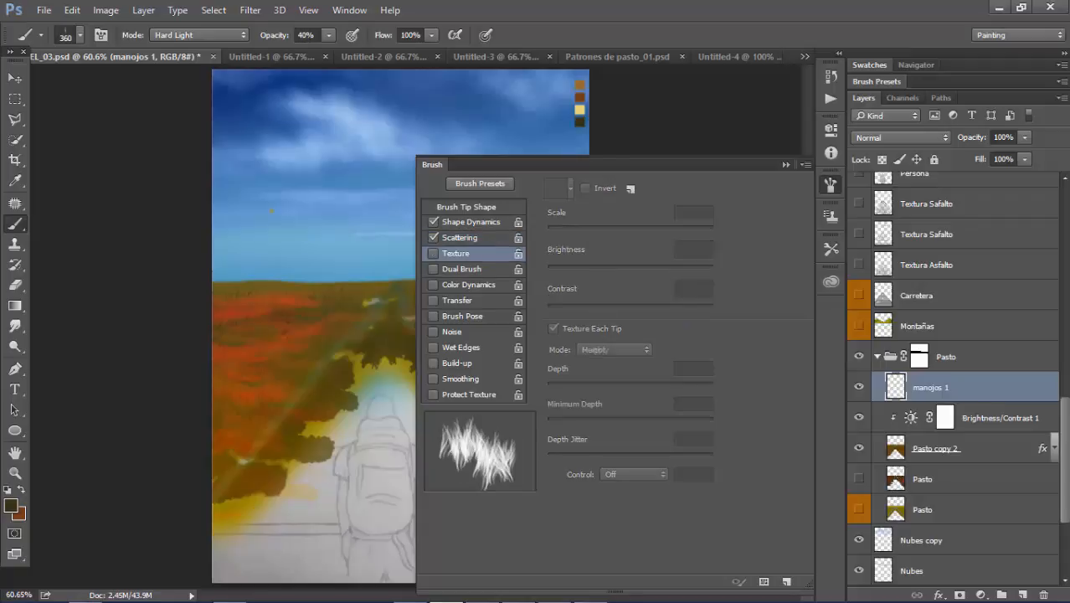
pyautogui.click(461, 269)
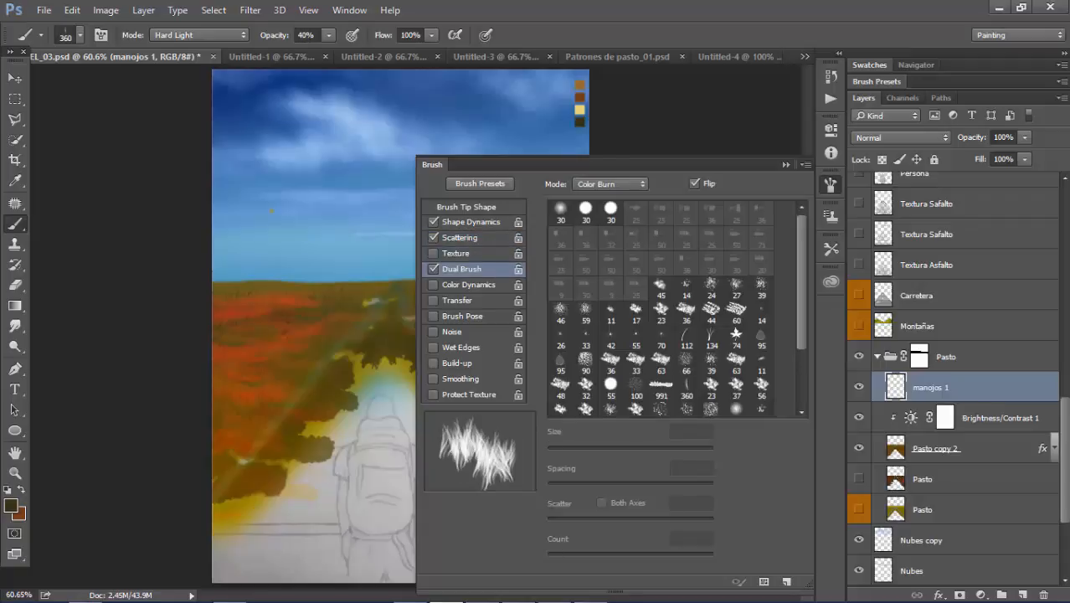
pyautogui.scroll(-3, 661, 310)
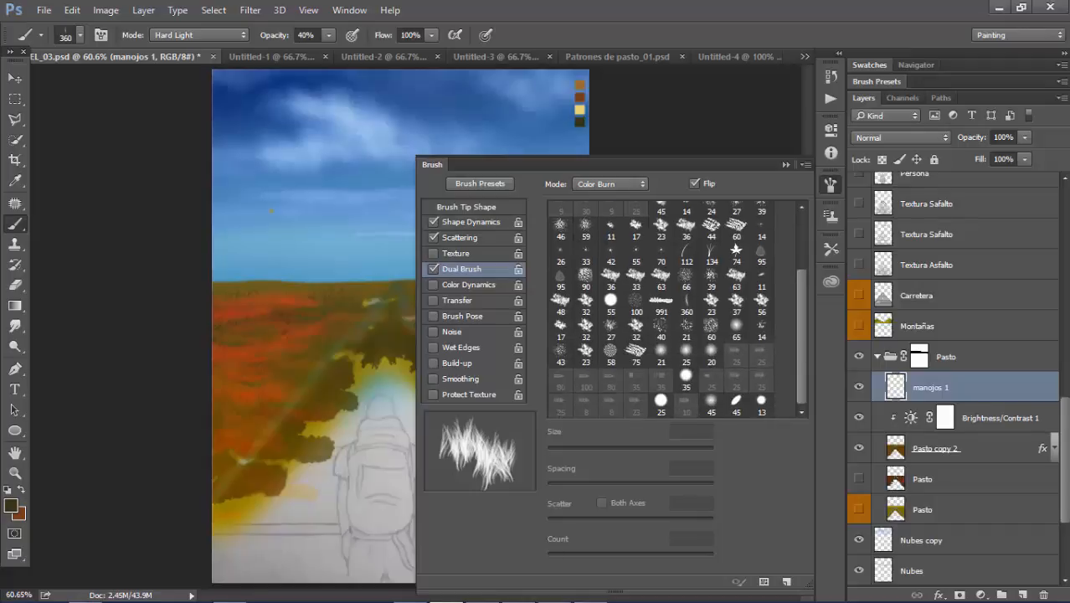
pyautogui.scroll(1, 674, 308)
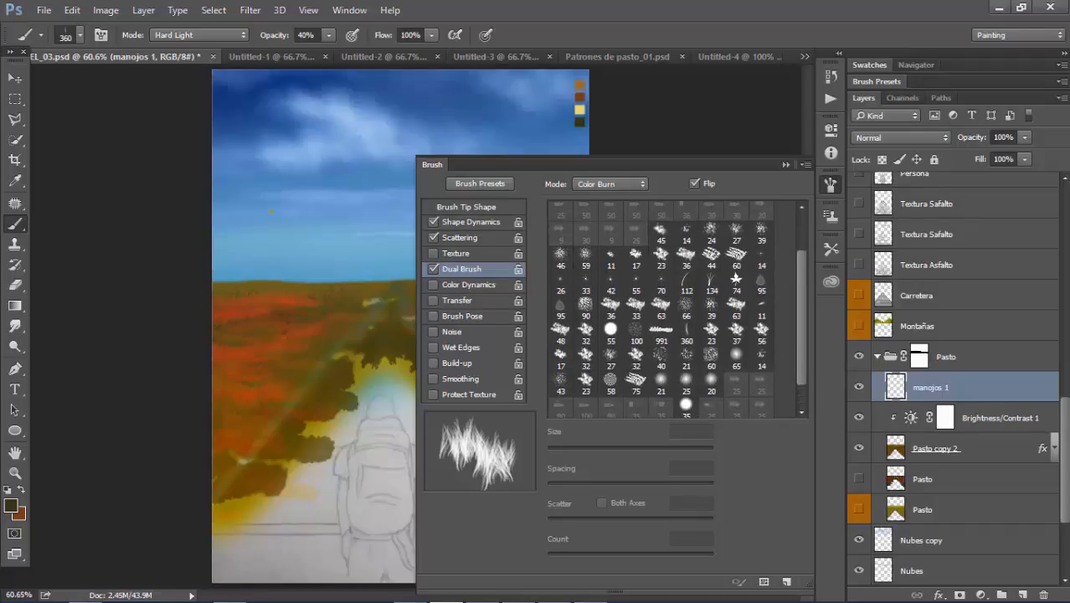
pyautogui.click(610, 358)
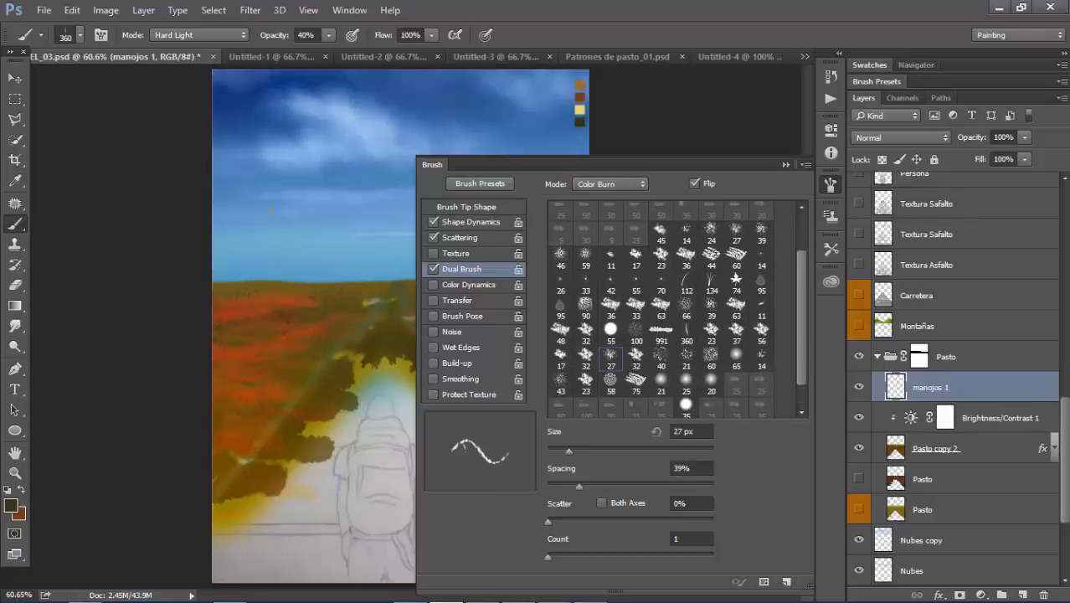
pyautogui.moveTo(570, 452); pyautogui.dragTo(645, 452)
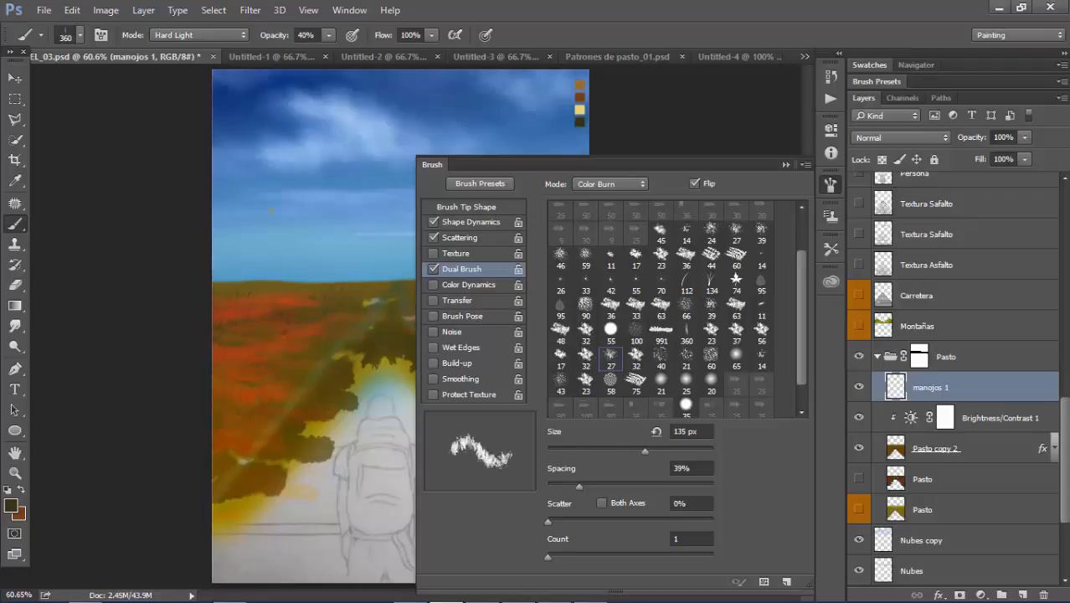
pyautogui.moveTo(580, 486)
pyautogui.mouseDown()
pyautogui.moveTo(636, 486)
pyautogui.moveTo(617, 487)
pyautogui.mouseUp()
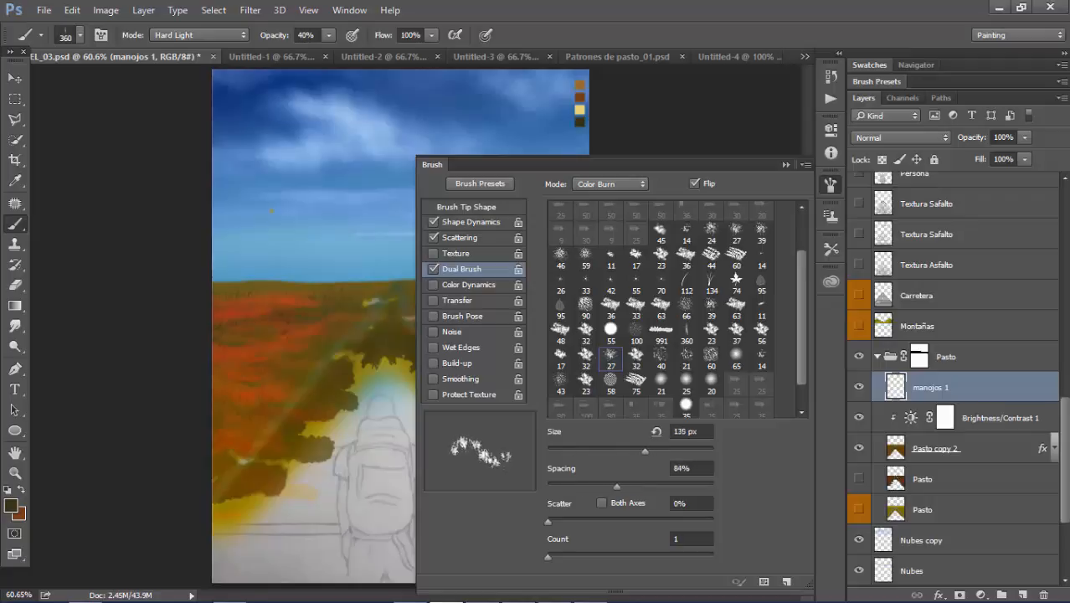
pyautogui.moveTo(645, 452)
pyautogui.mouseDown()
pyautogui.moveTo(609, 452)
pyautogui.moveTo(632, 451)
pyautogui.mouseUp()
pyautogui.click(434, 269)
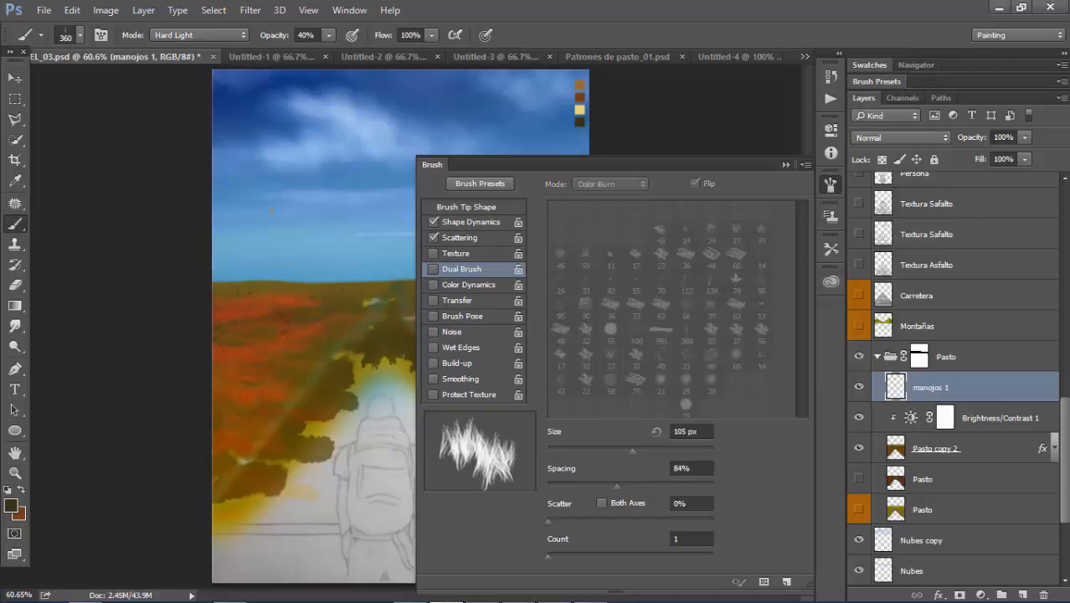
# - Enable Color Dynamics with its existing values and Transfer with opacity jitter 49% and flow jitter 40%
pyautogui.click(468, 285)
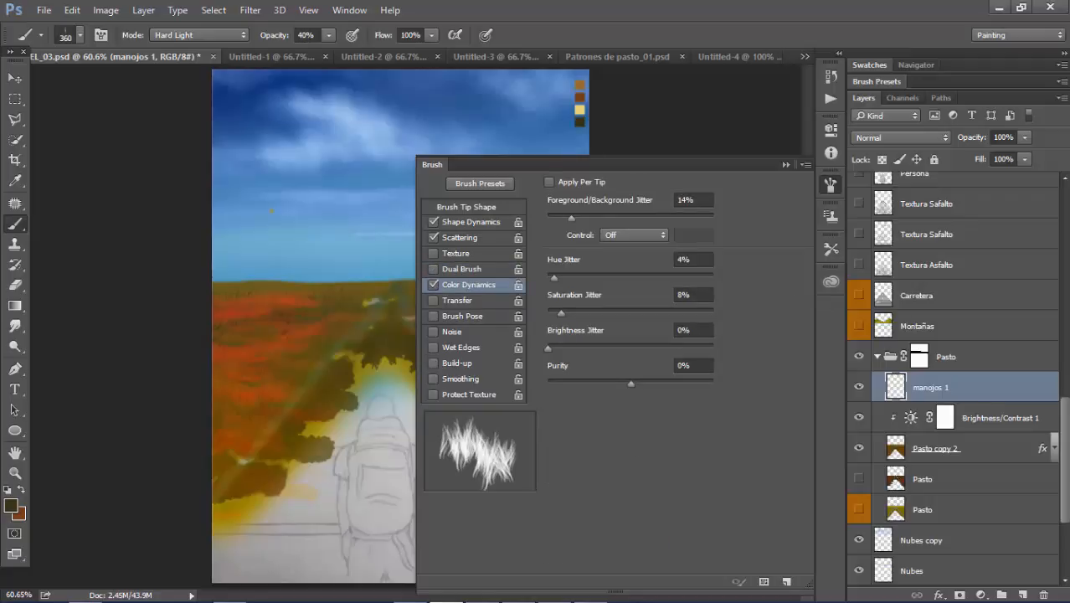
pyautogui.click(433, 301)
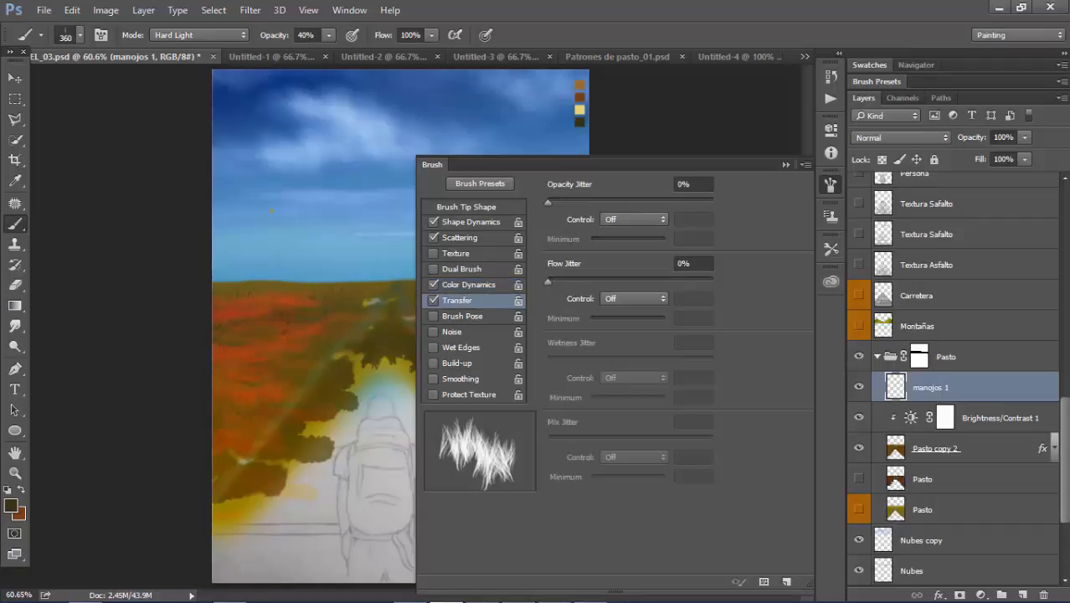
pyautogui.moveTo(549, 202)
pyautogui.mouseDown()
pyautogui.moveTo(645, 202)
pyautogui.moveTo(629, 202)
pyautogui.mouseUp()
pyautogui.moveTo(549, 281)
pyautogui.mouseDown()
pyautogui.moveTo(652, 280)
pyautogui.moveTo(579, 280)
pyautogui.moveTo(651, 281)
pyautogui.moveTo(614, 281)
pyautogui.mouseUp()
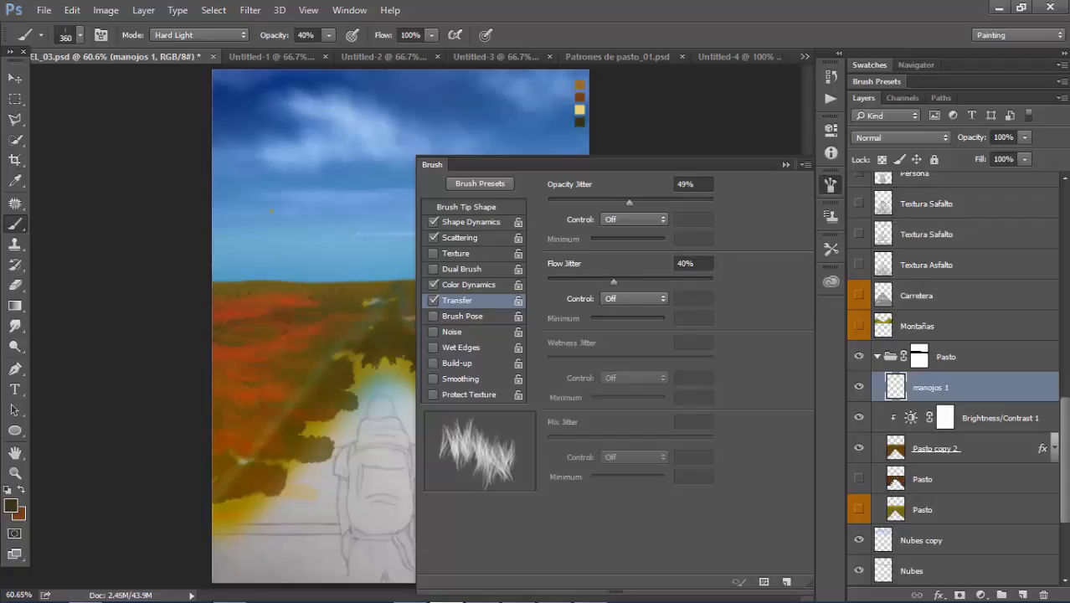
# - Enable Brush Pose with Tilt X 25%, Tilt Y -7% and rotation 22°, override tilt, rotation and pressure, and close the brush settings
pyautogui.click(433, 316)
pyautogui.click(462, 316)
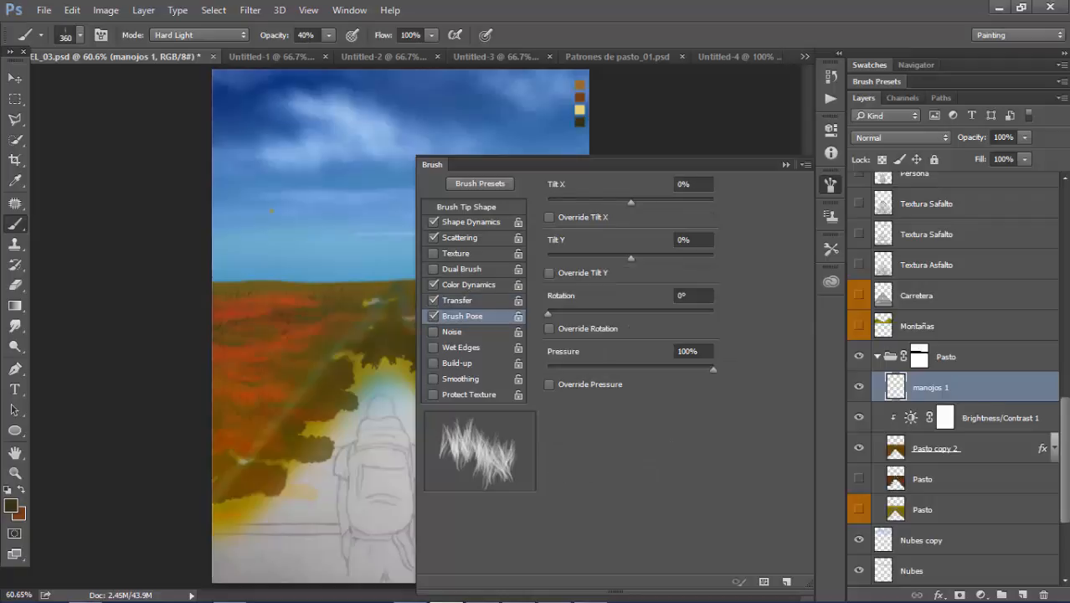
pyautogui.moveTo(630, 202)
pyautogui.mouseDown()
pyautogui.moveTo(683, 202)
pyautogui.moveTo(652, 202)
pyautogui.mouseUp()
pyautogui.moveTo(630, 258)
pyautogui.mouseDown()
pyautogui.moveTo(667, 258)
pyautogui.moveTo(625, 258)
pyautogui.mouseUp()
pyautogui.moveTo(548, 314); pyautogui.dragTo(558, 314)
pyautogui.click(549, 217)
pyautogui.click(550, 273)
pyautogui.click(549, 384)
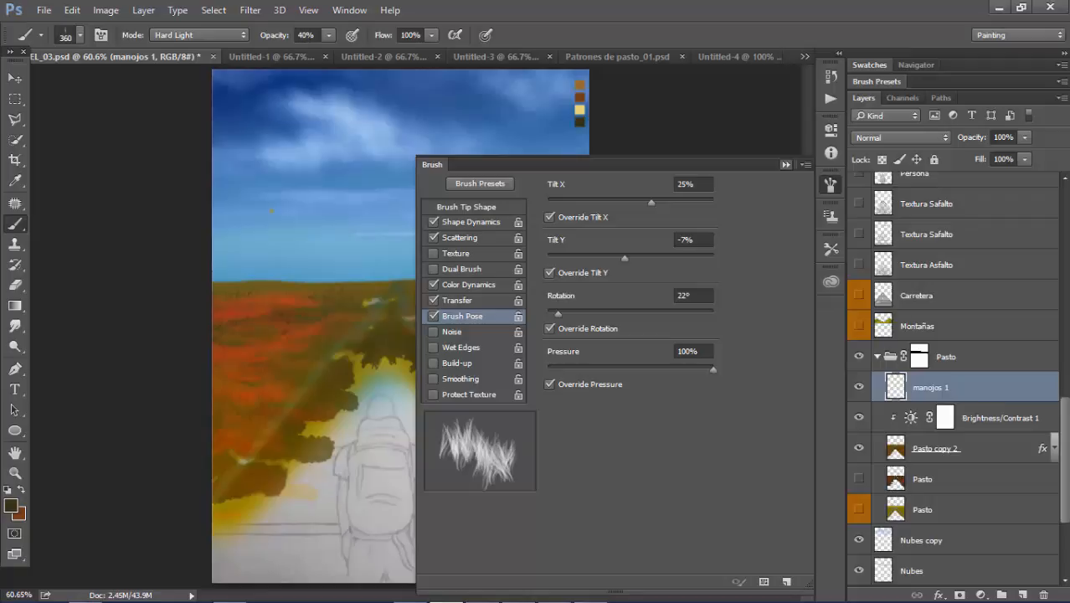
pyautogui.click(785, 164)
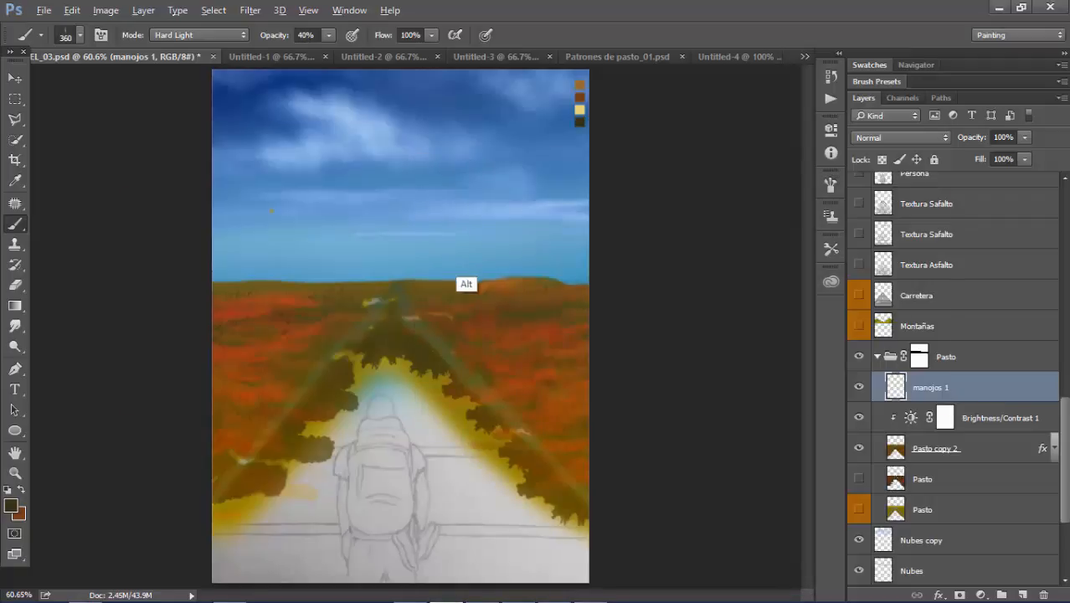
# - Look at the desert road reference photo in the Recortes window and return to the Photoshop painting
pyautogui.hotkey('alt', 'Tab')
pyautogui.hotkey('alt', 'Tab')
pyautogui.hotkey('alt', 'Tab')
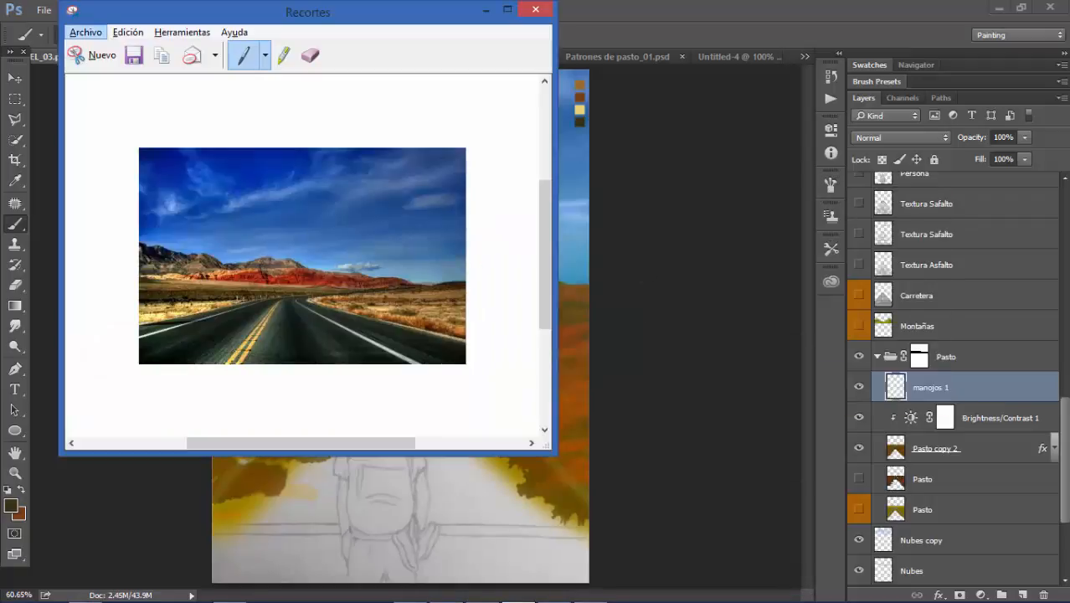
pyautogui.hotkey('alt', 'Tab')
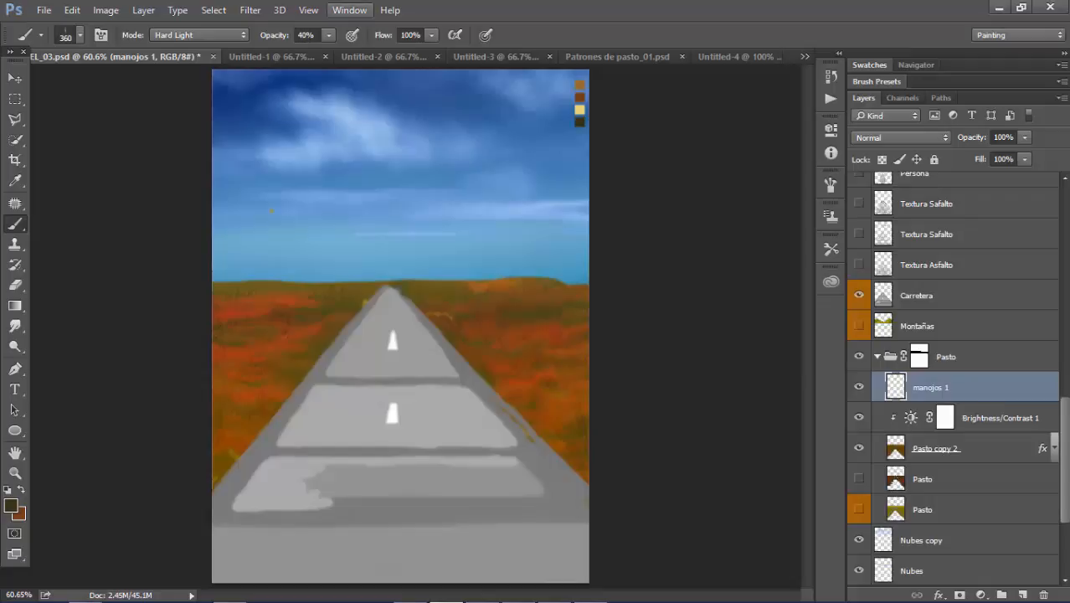
# - Raise the tuft brush's opacity to 100% and reduce its size to 145 px
pyautogui.click(329, 34)
pyautogui.moveTo(328, 52); pyautogui.dragTo(377, 53)
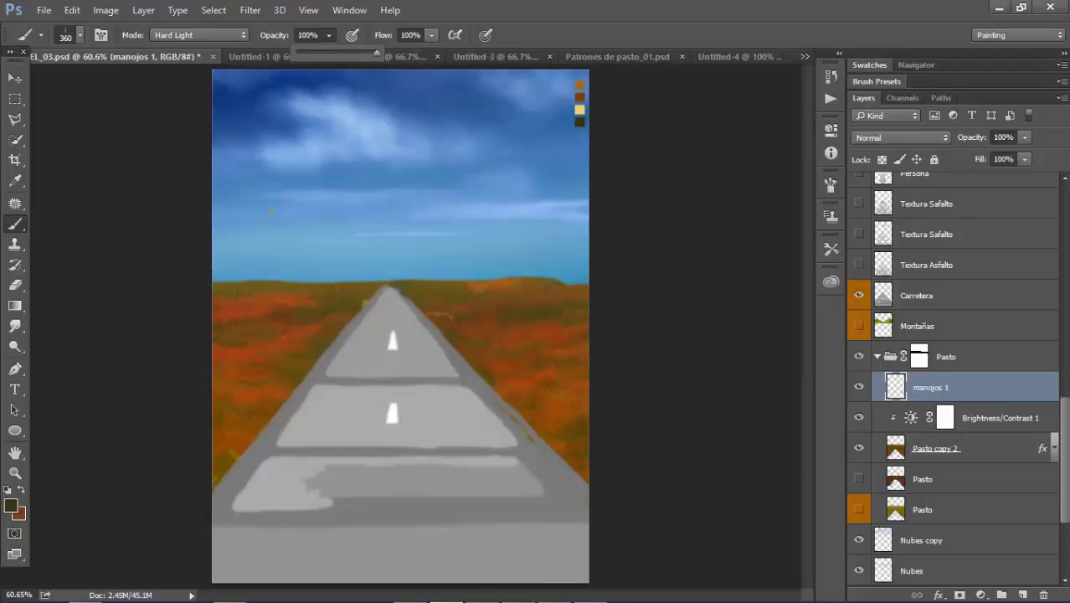
pyautogui.press('Return')
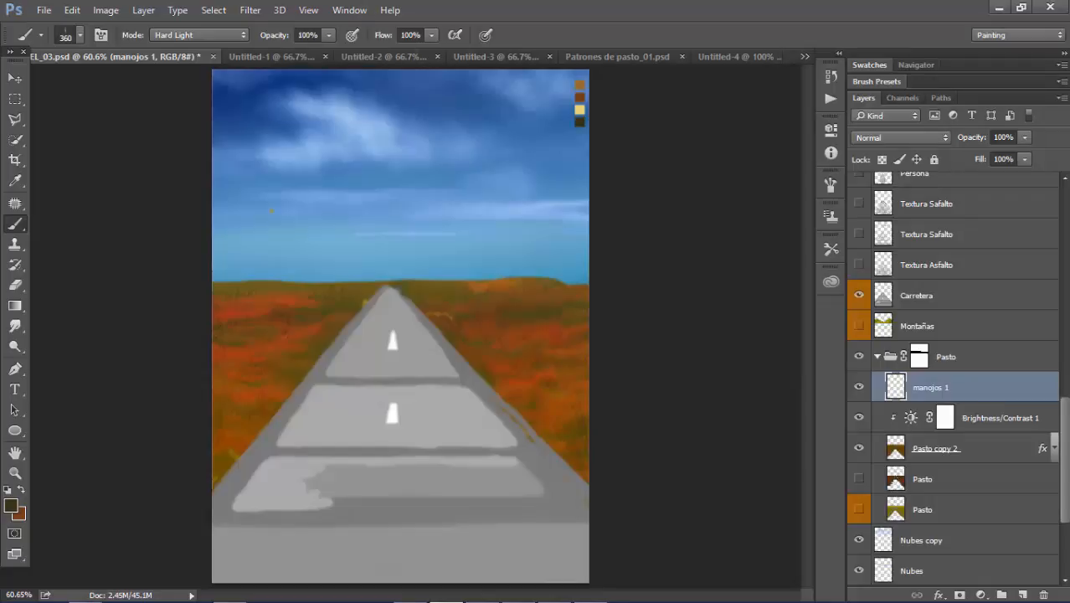
pyautogui.rightClick(521, 402)
pyautogui.moveTo(682, 393); pyautogui.dragTo(660, 392)
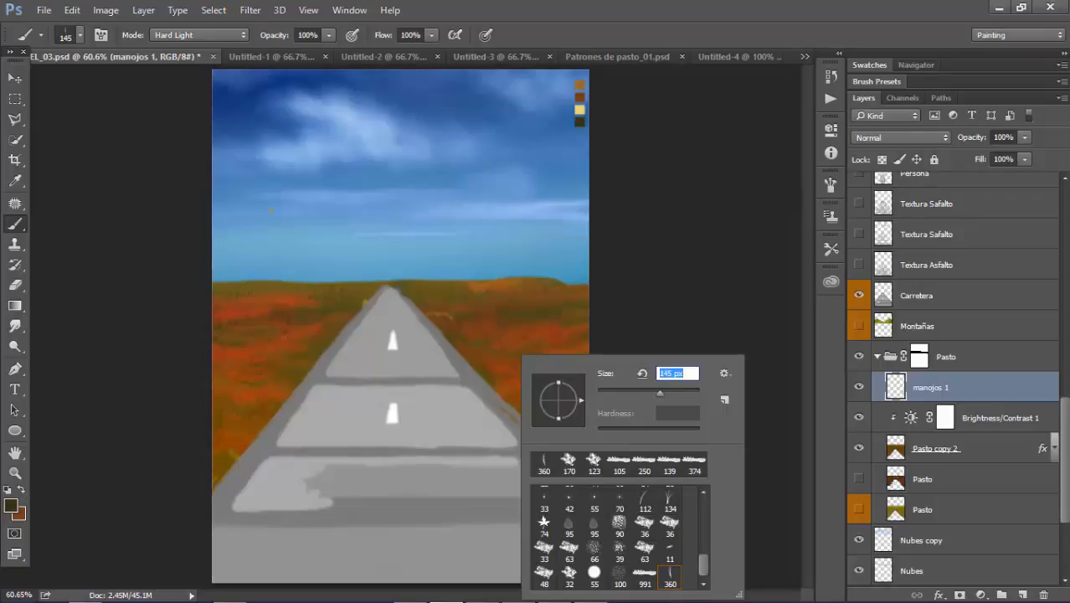
# - Paint dark olive grass tufts with the 145 px brush along both foreground verges of the road
pyautogui.press('Return')
pyautogui.moveTo(580, 469)
pyautogui.mouseDown()
pyautogui.moveTo(560, 431)
pyautogui.moveTo(579, 459)
pyautogui.moveTo(527, 414)
pyautogui.moveTo(528, 392)
pyautogui.moveTo(482, 350)
pyautogui.moveTo(573, 450)
pyautogui.mouseUp()
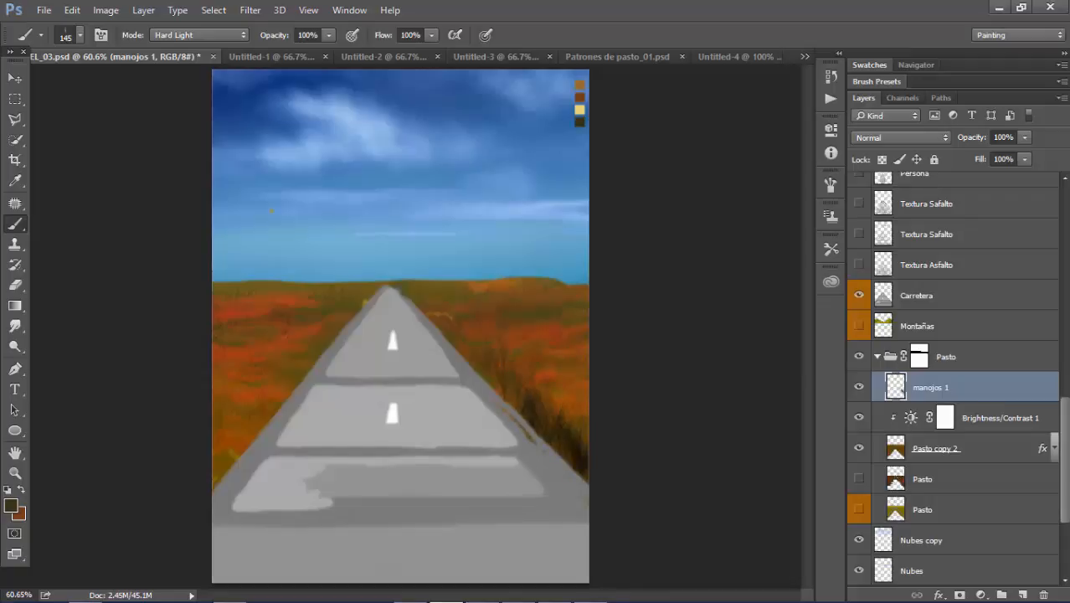
pyautogui.moveTo(215, 482); pyautogui.dragTo(310, 346)
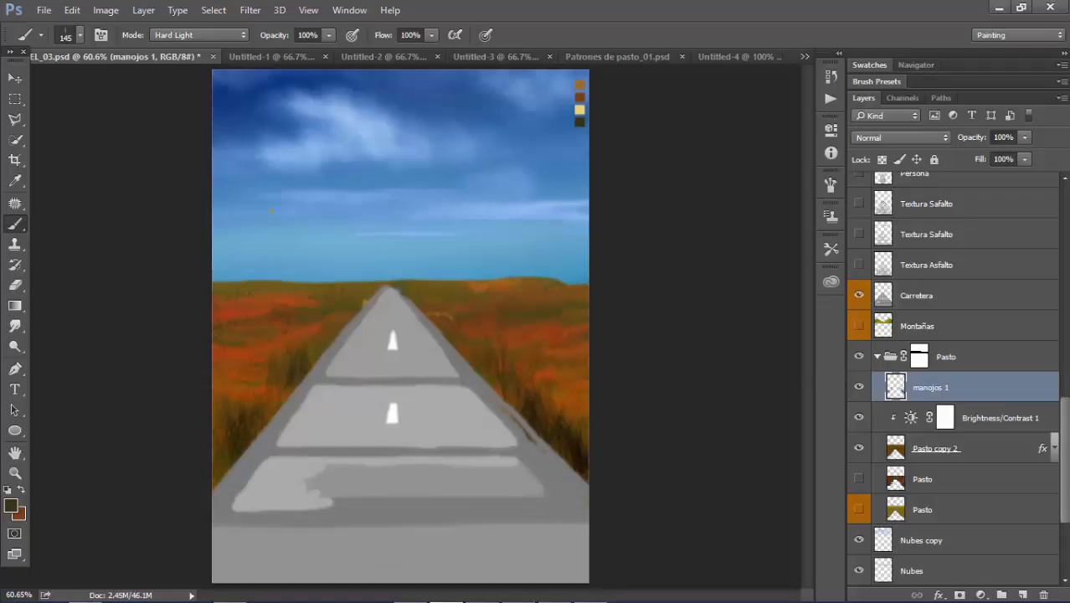
pyautogui.moveTo(270, 410)
pyautogui.mouseDown()
pyautogui.moveTo(290, 374)
pyautogui.moveTo(266, 390)
pyautogui.mouseUp()
pyautogui.moveTo(223, 442); pyautogui.dragTo(260, 405)
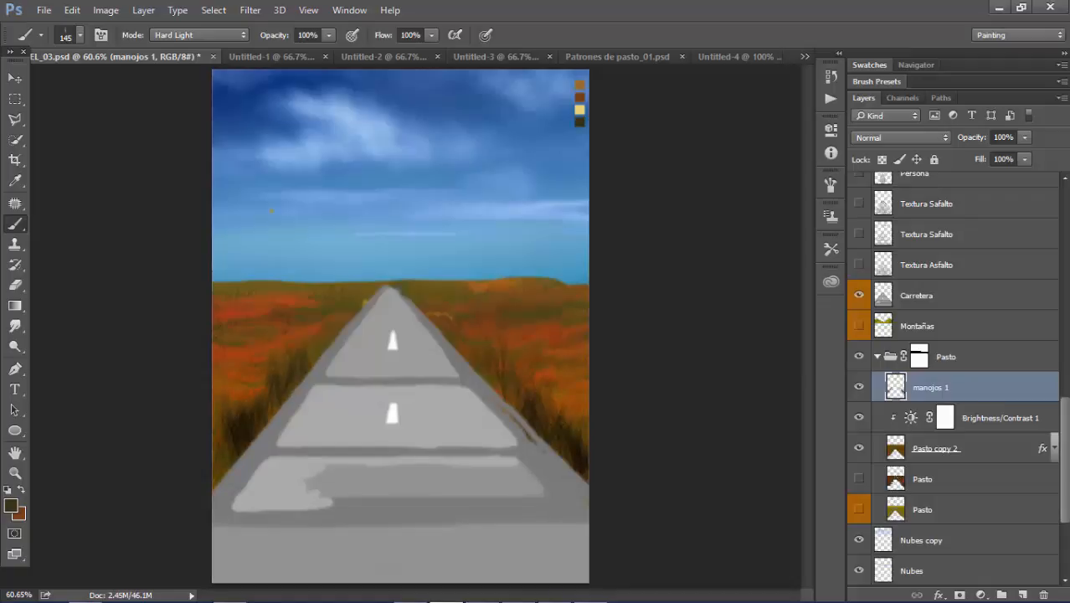
# - Sample the reddish-brown reference swatch, set the brush mode to Normal and paint tufts over the dark grass on both verges
pyautogui.keyDown('alt'); pyautogui.click(579, 98); pyautogui.keyUp('alt')
pyautogui.moveTo(587, 443); pyautogui.dragTo(553, 405)
pyautogui.moveTo(578, 423); pyautogui.dragTo(538, 392)
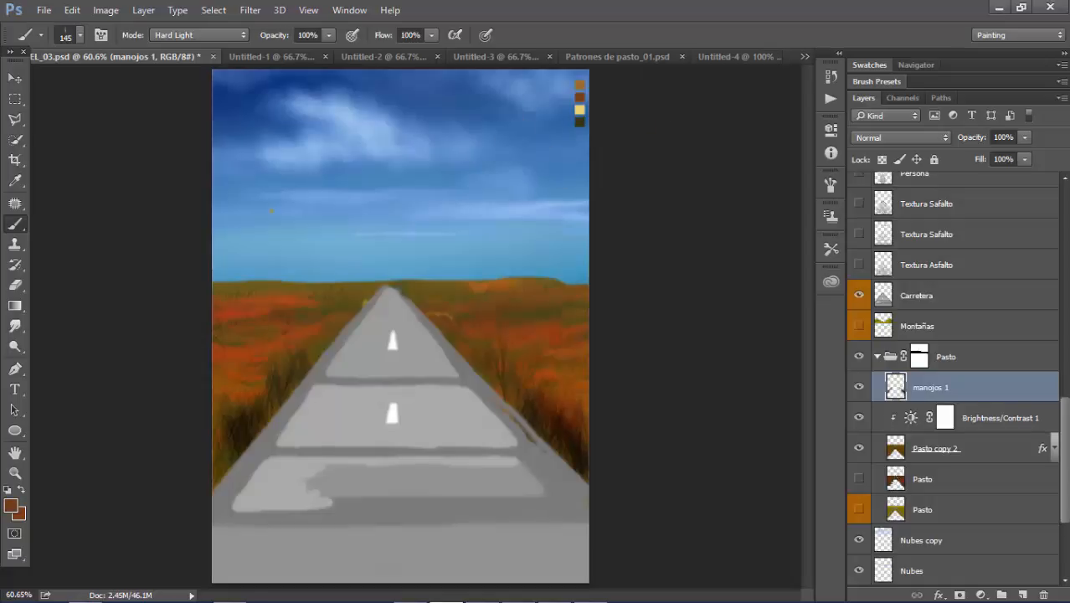
pyautogui.click(199, 34)
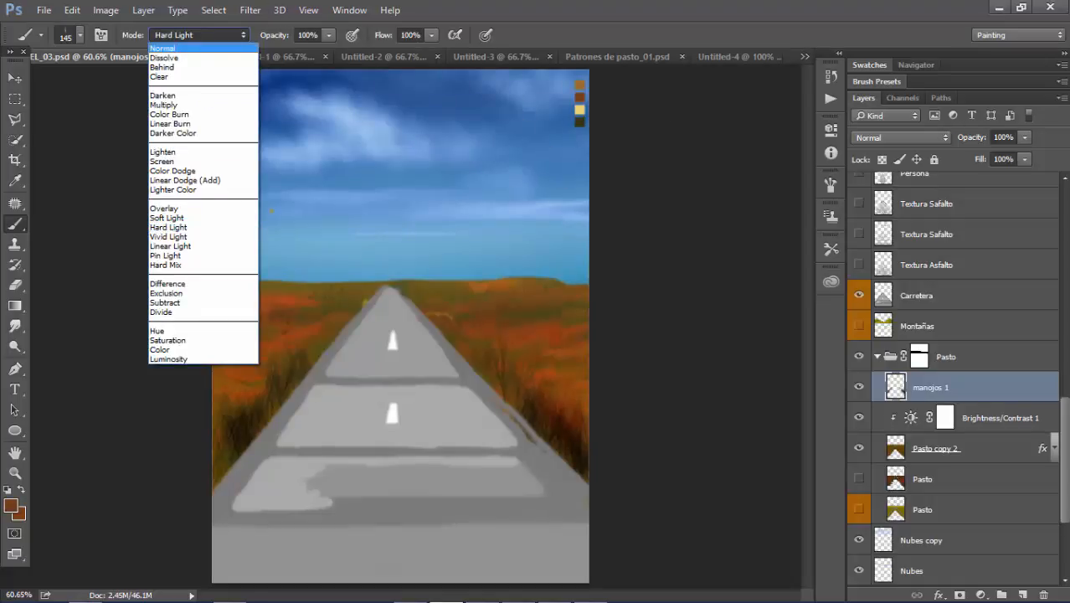
pyautogui.click(163, 49)
pyautogui.moveTo(580, 453); pyautogui.dragTo(526, 404)
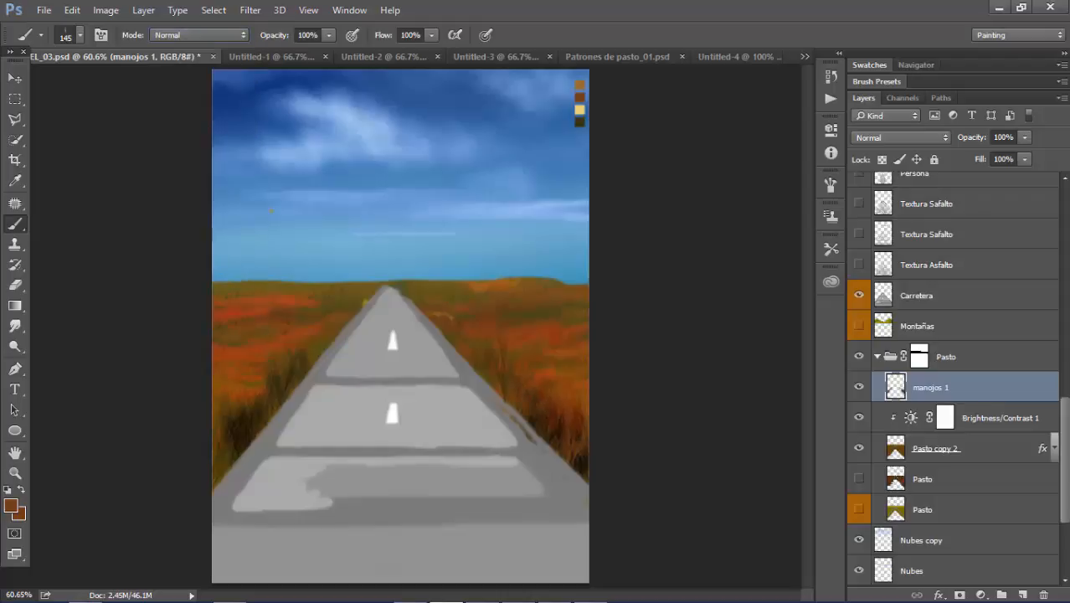
pyautogui.moveTo(250, 419)
pyautogui.mouseDown()
pyautogui.moveTo(290, 367)
pyautogui.moveTo(225, 453)
pyautogui.mouseUp()
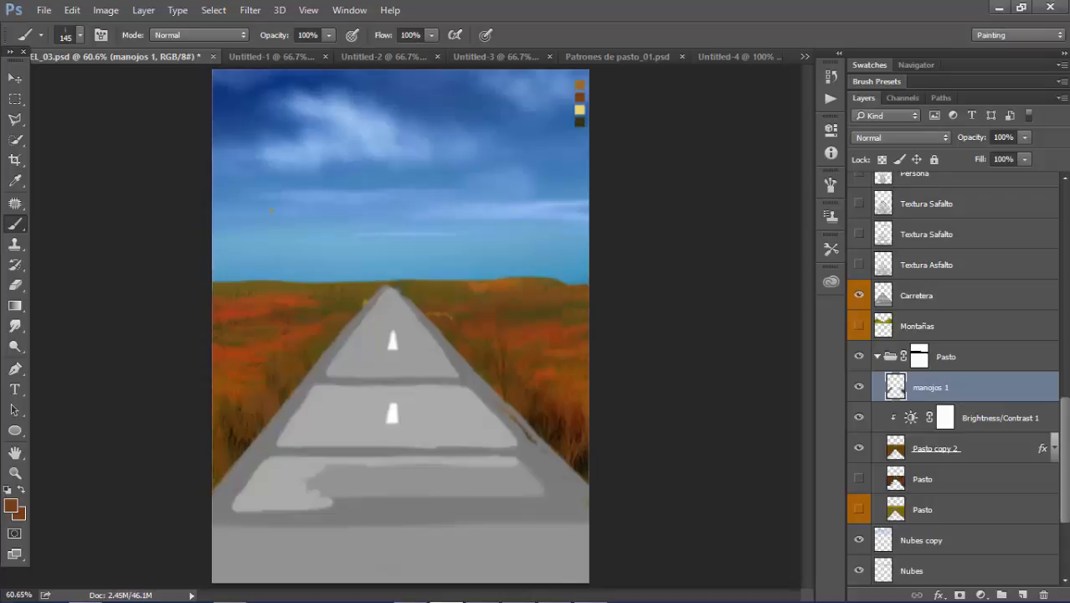
# - Keep the brush mode at Normal, sample the light brown swatch and dab highlight tufts along the right and left verges
pyautogui.click(198, 34)
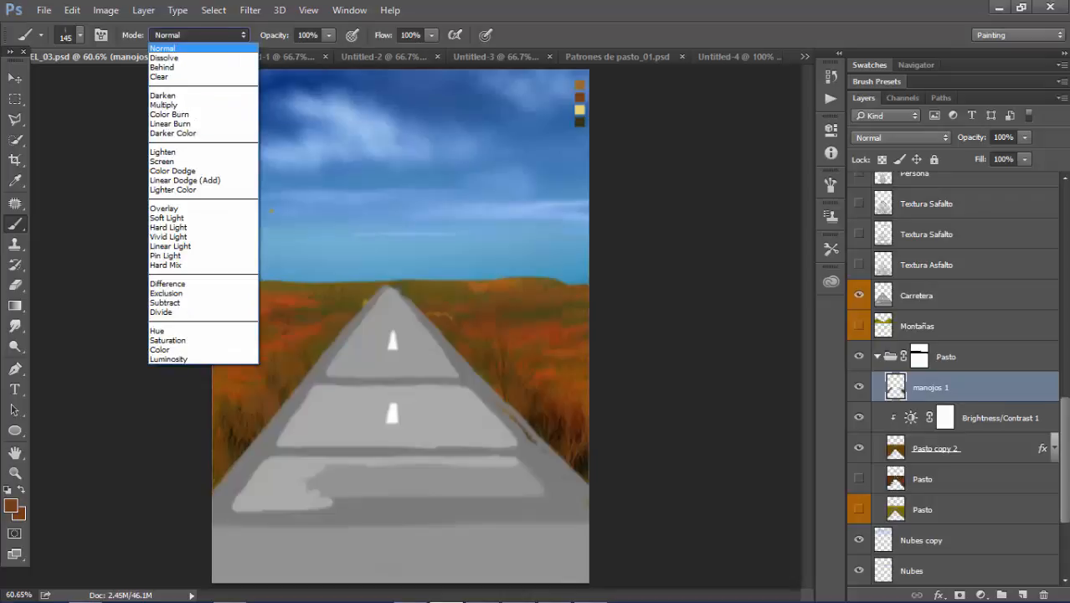
pyautogui.click(193, 48)
pyautogui.keyDown('alt'); pyautogui.click(579, 86); pyautogui.keyUp('alt')
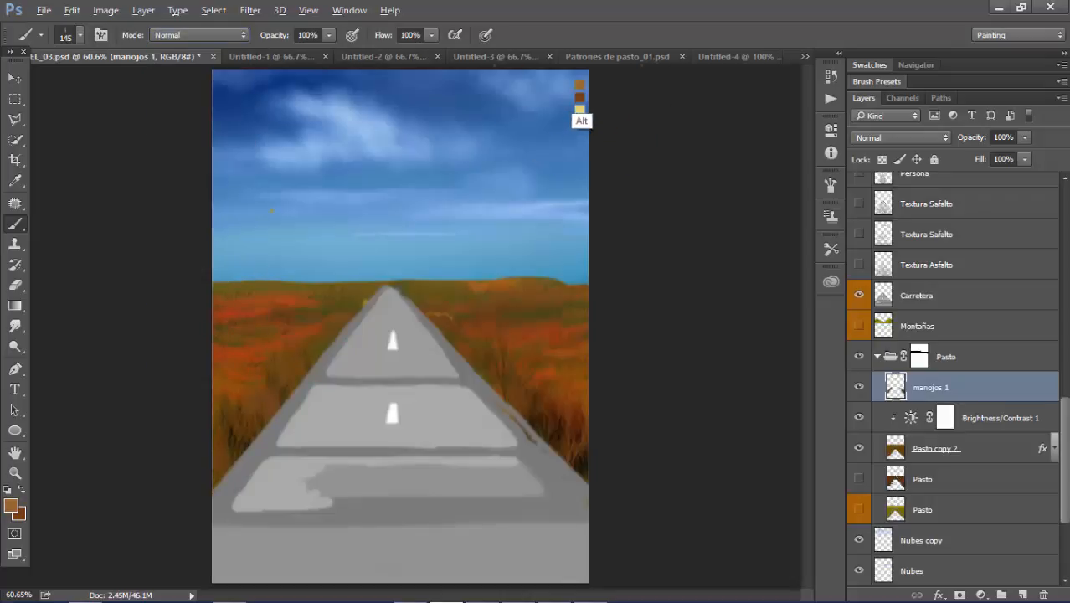
pyautogui.click(567, 429)
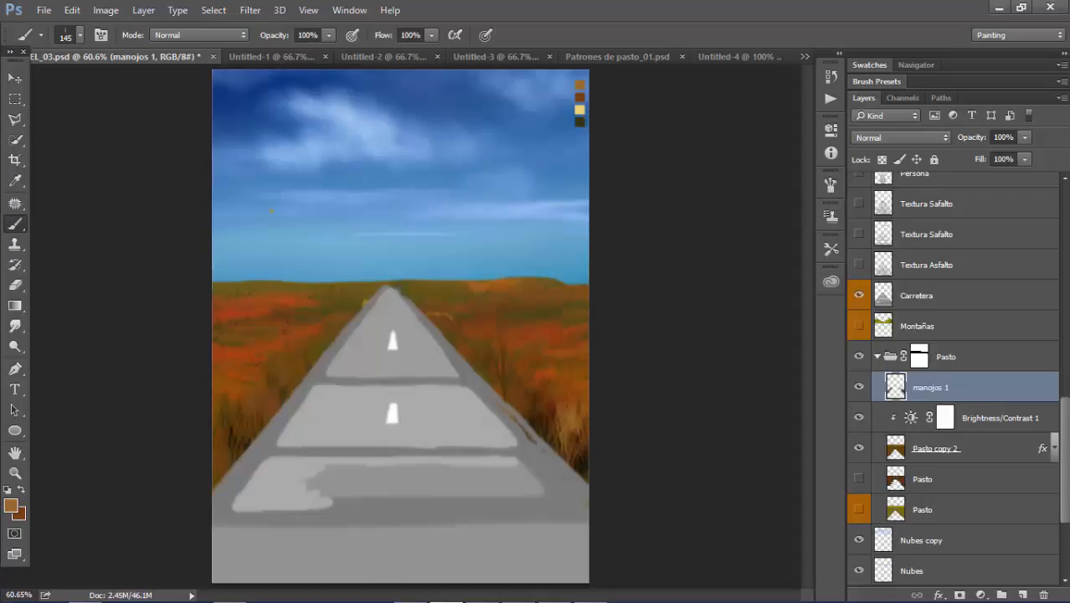
pyautogui.click(578, 460)
pyautogui.click(523, 381)
pyautogui.click(495, 377)
pyautogui.click(525, 409)
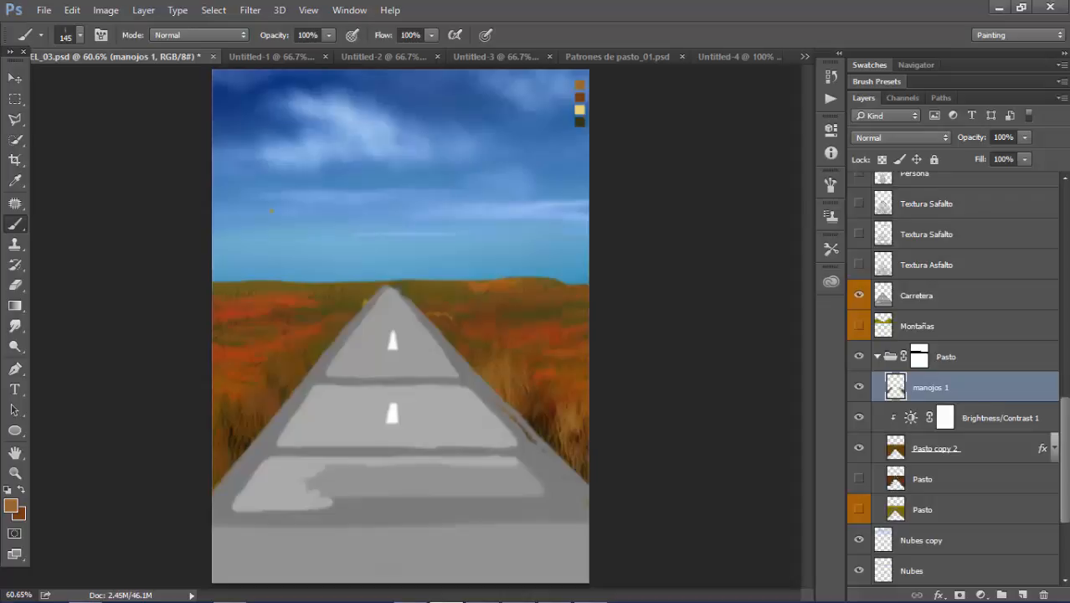
pyautogui.click(292, 373)
pyautogui.click(268, 409)
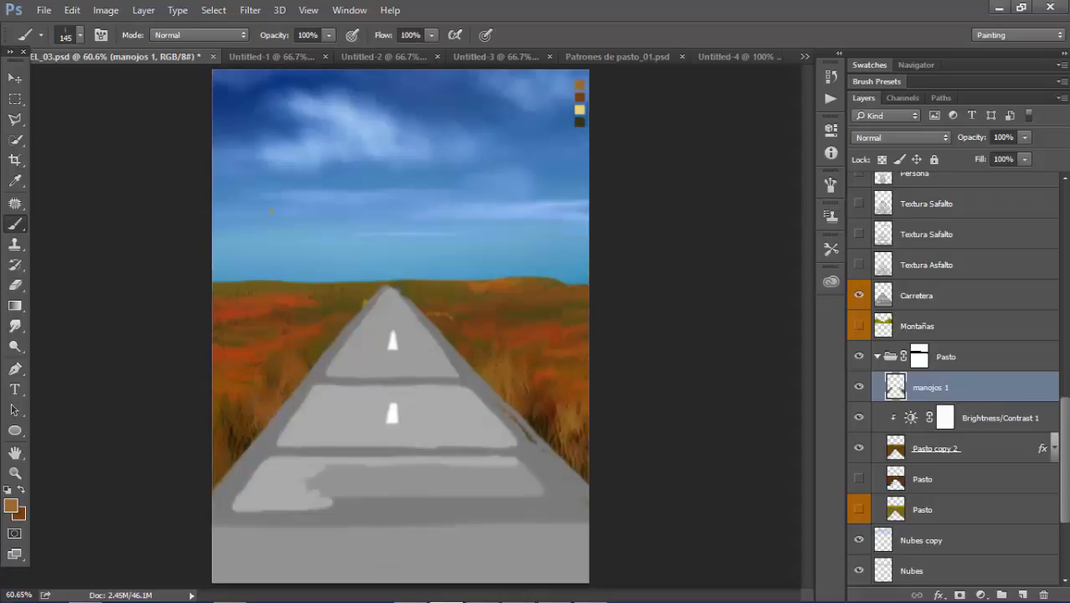
pyautogui.click(225, 423)
pyautogui.click(311, 350)
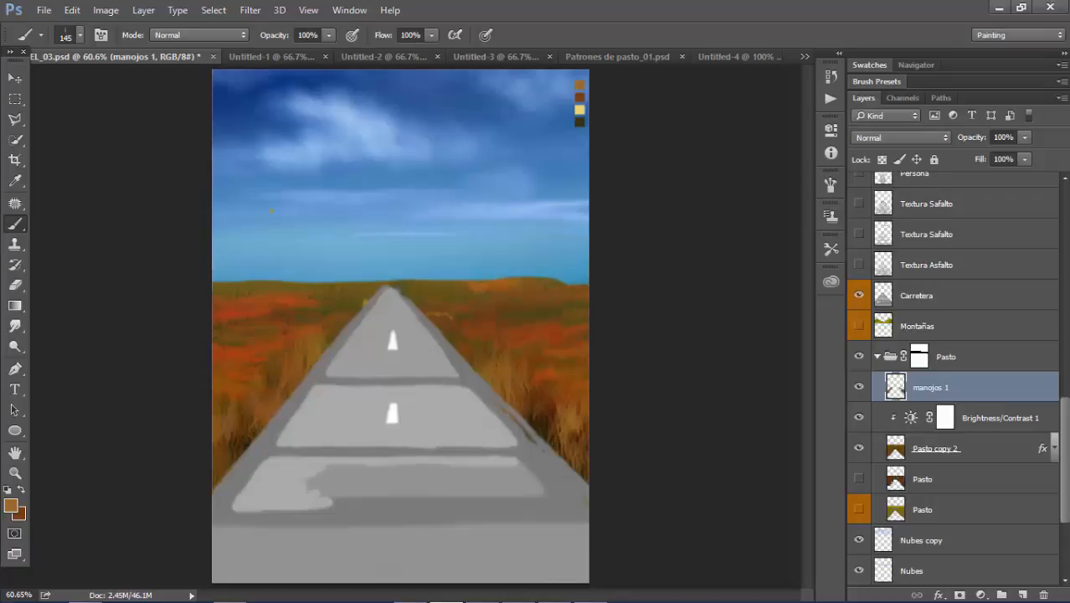
# - Reduce the tuft brush to 77 px, sample the dark olive swatch and paint smaller tufts farther up both road edges
pyautogui.rightClick(425, 267)
pyautogui.moveTo(563, 305); pyautogui.dragTo(540, 305)
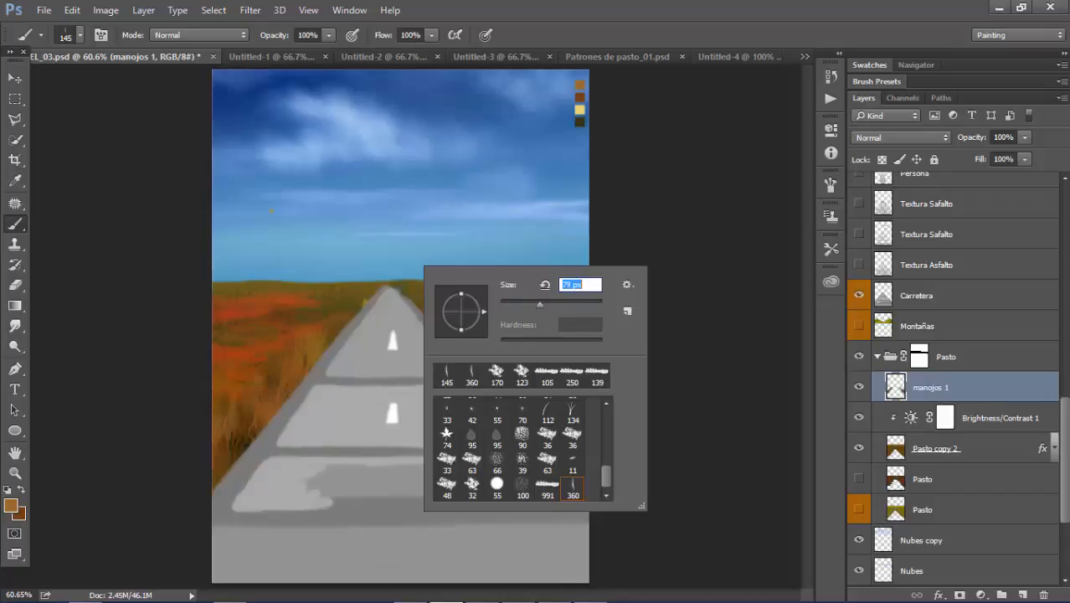
pyautogui.press('Return')
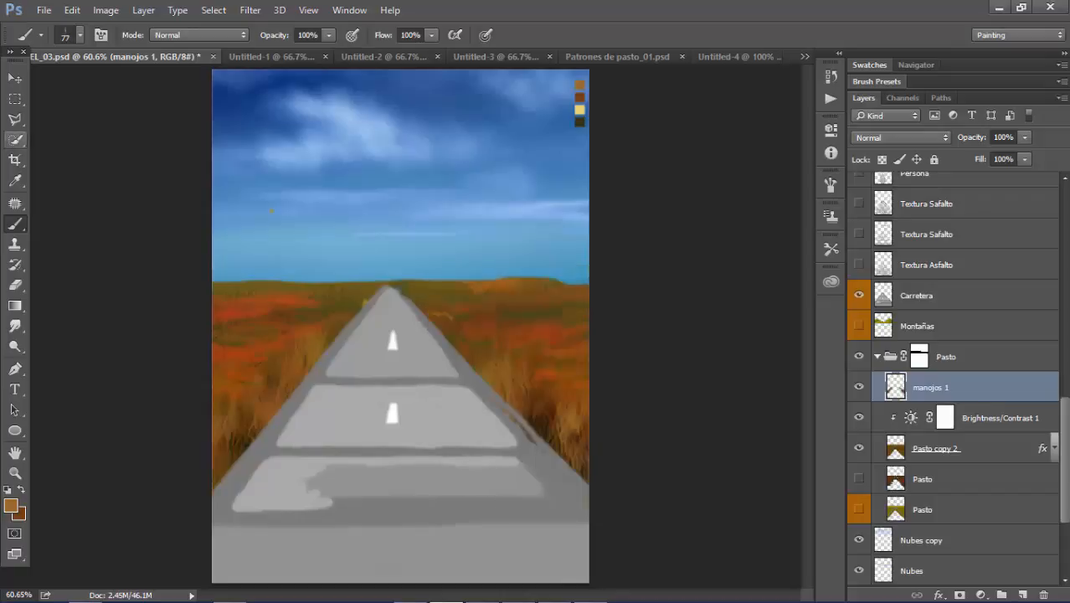
pyautogui.keyDown('alt'); pyautogui.click(580, 122); pyautogui.keyUp('alt')
pyautogui.moveTo(484, 362); pyautogui.dragTo(456, 343)
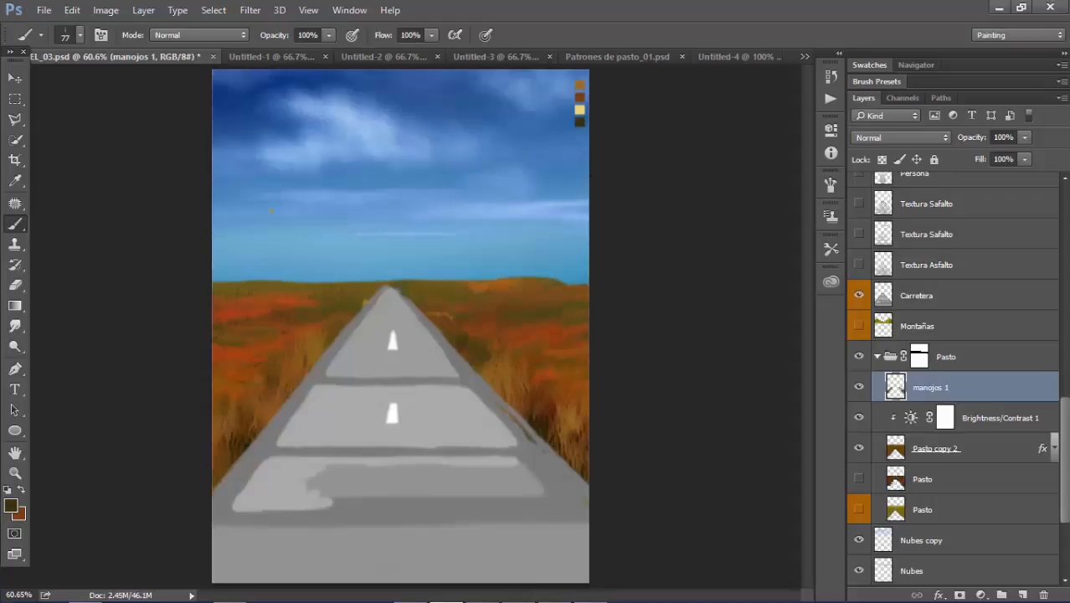
pyautogui.click(323, 332)
# - Paint reddish-brown tufts beside the right road edge and light brown tufts across the right field, sampling each colour from the swatches
pyautogui.keyDown('alt'); pyautogui.click(580, 97); pyautogui.keyUp('alt')
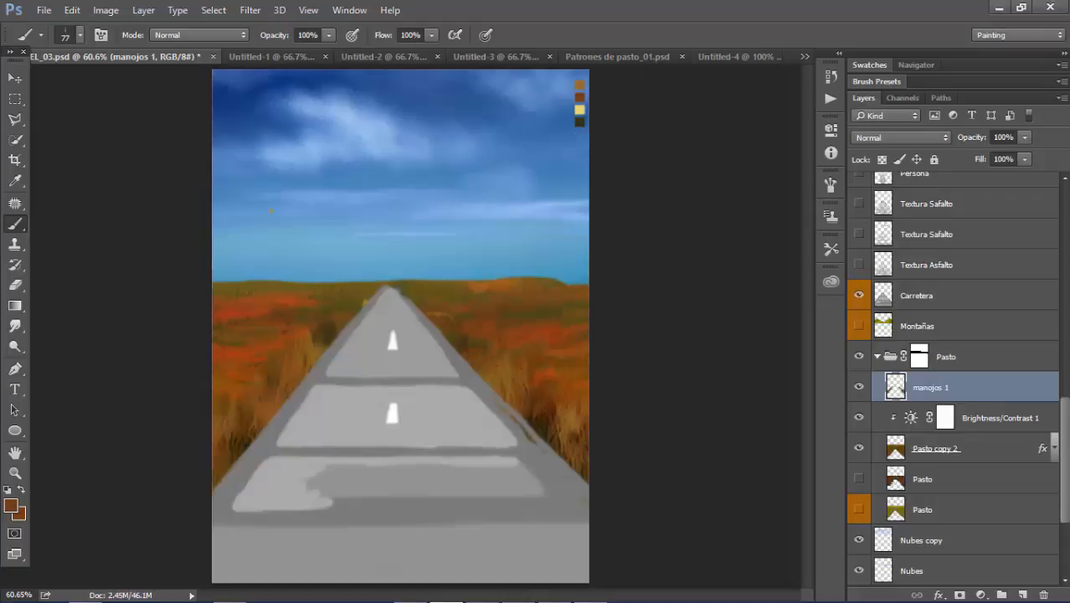
pyautogui.moveTo(493, 379); pyautogui.dragTo(509, 388)
pyautogui.keyDown('alt'); pyautogui.click(580, 85); pyautogui.keyUp('alt')
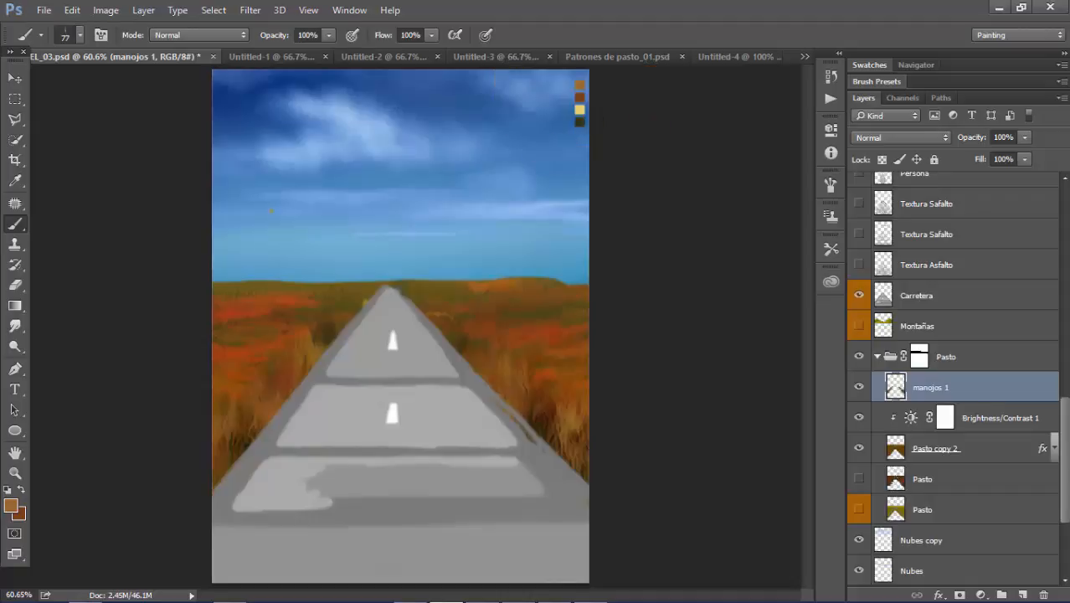
pyautogui.moveTo(523, 358); pyautogui.dragTo(584, 370)
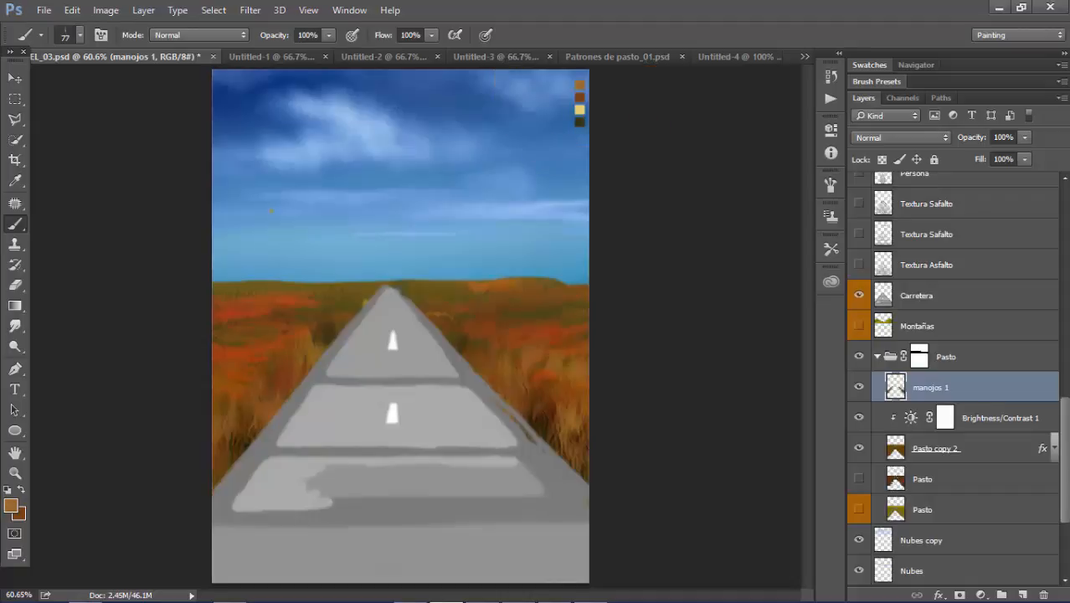
# - Sample the reddish-brown and dark olive swatches and add dark tufts to the far right field
pyautogui.keyDown('alt'); pyautogui.click(580, 98); pyautogui.keyUp('alt')
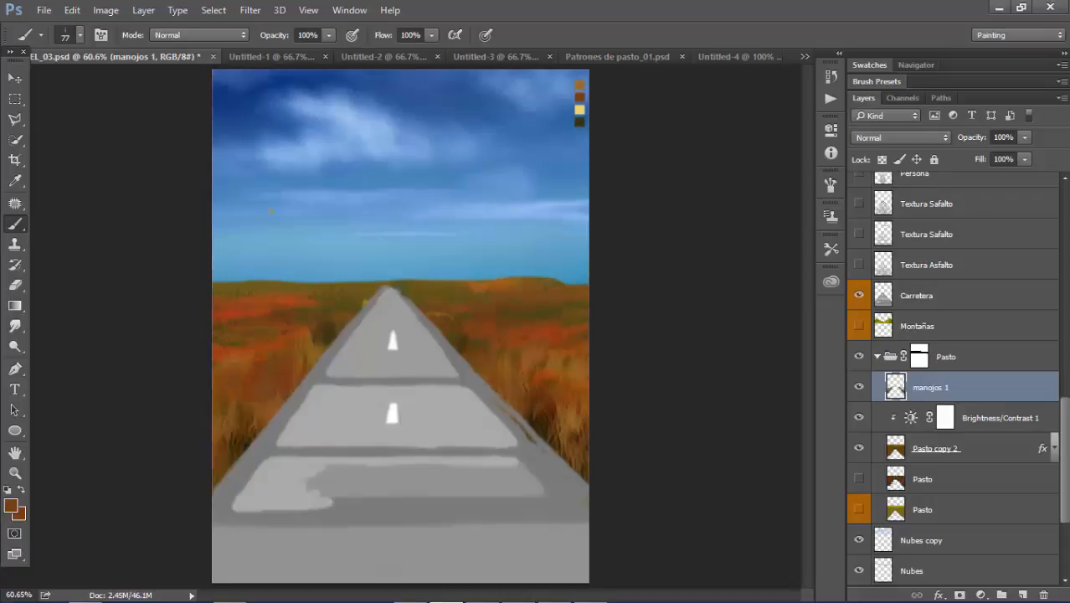
pyautogui.keyDown('alt'); pyautogui.click(579, 122); pyautogui.keyUp('alt')
pyautogui.moveTo(582, 364); pyautogui.dragTo(549, 340)
pyautogui.click(556, 357)
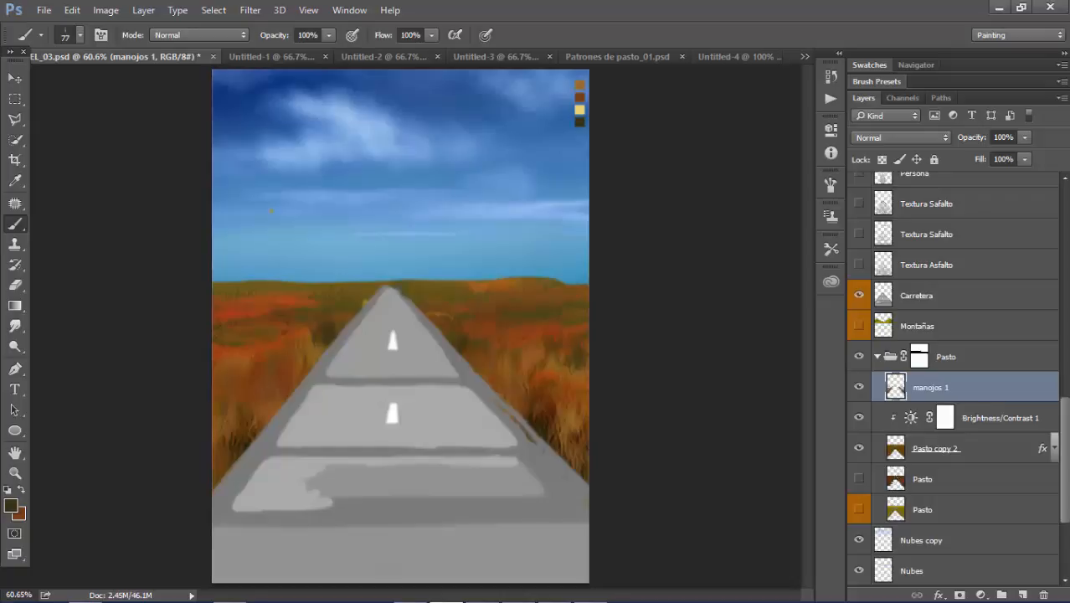
# - Add a Drop Shadow to the manojos 1 layer with global light off, angle 86° and distance 27 px
pyautogui.doubleClick(997, 387)
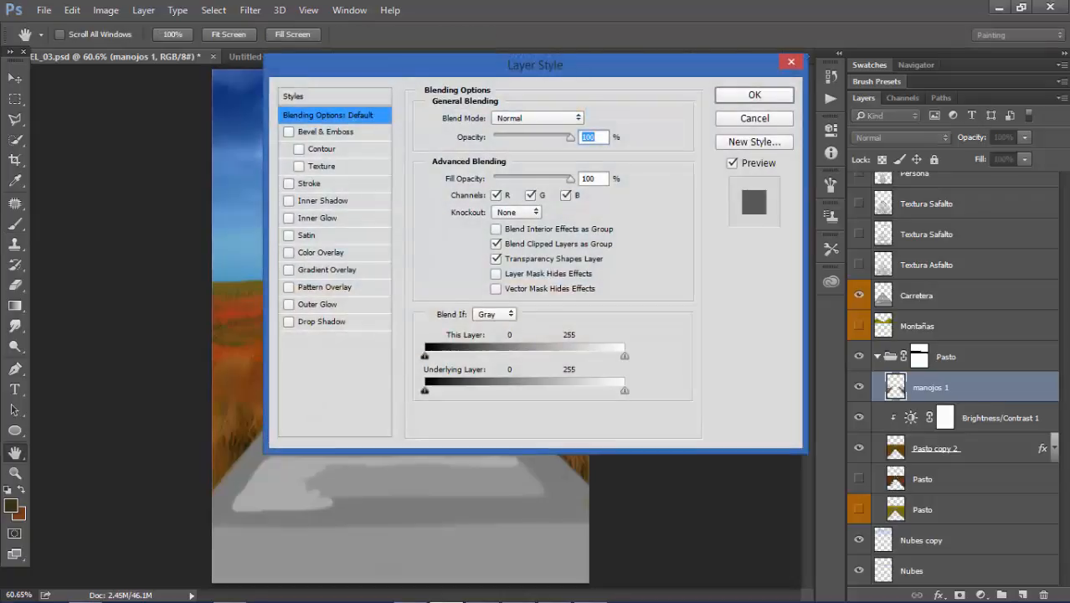
pyautogui.moveTo(536, 65); pyautogui.dragTo(903, 81)
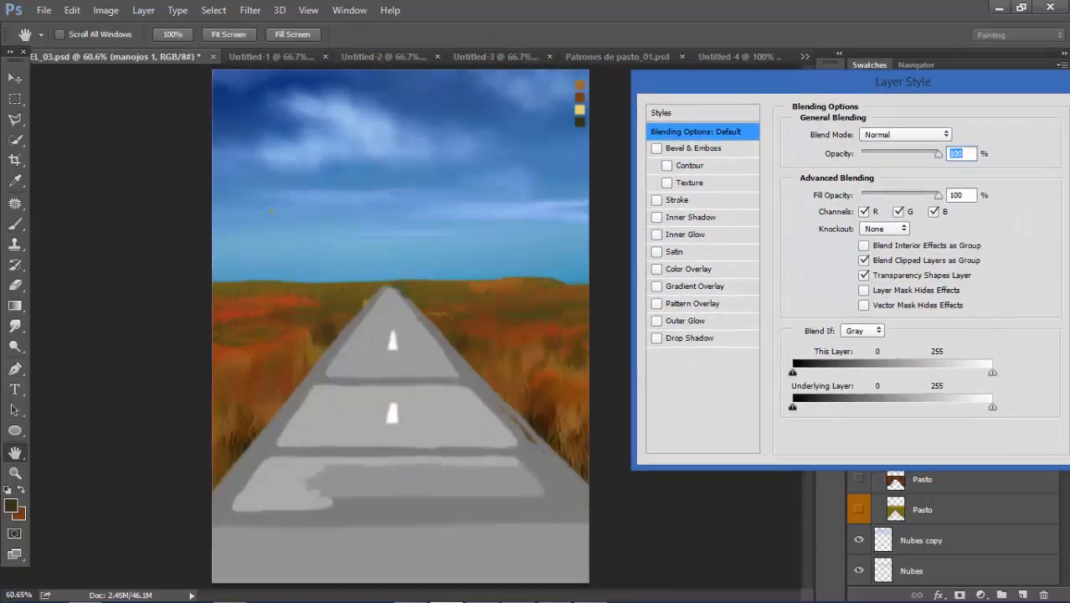
pyautogui.click(690, 338)
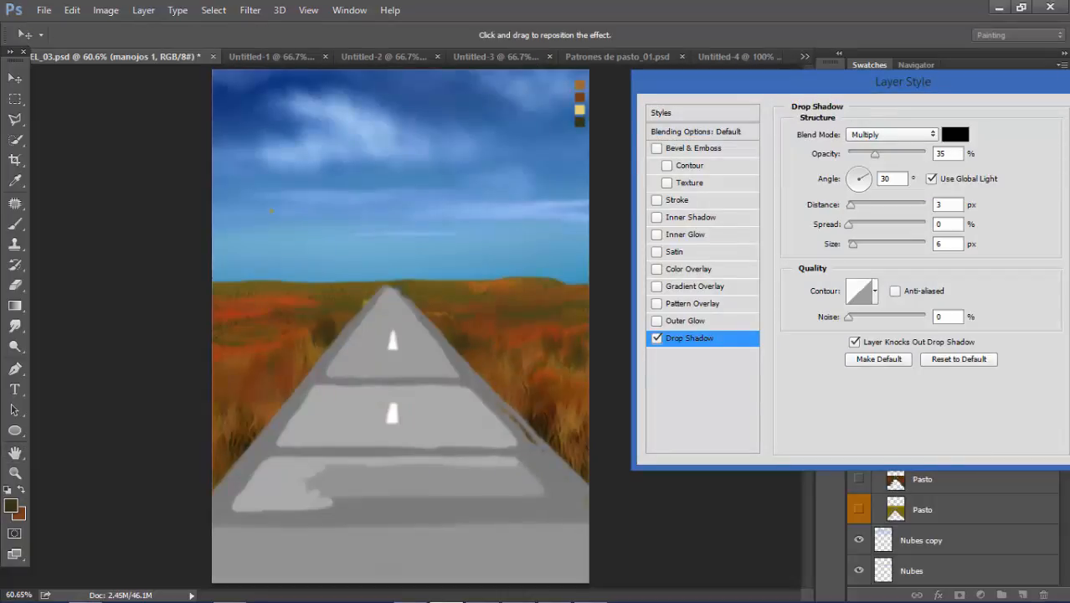
pyautogui.click(932, 179)
pyautogui.moveTo(857, 189)
pyautogui.mouseDown()
pyautogui.moveTo(852, 206)
pyautogui.moveTo(882, 206)
pyautogui.moveTo(859, 169)
pyautogui.mouseUp()
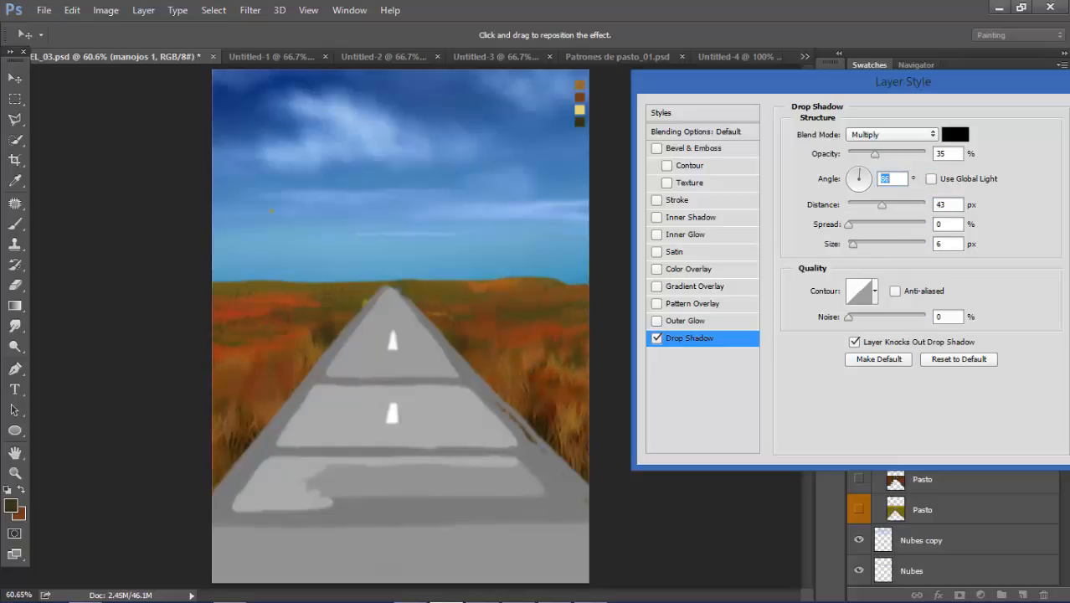
pyautogui.moveTo(882, 206)
pyautogui.mouseDown()
pyautogui.moveTo(849, 206)
pyautogui.moveTo(869, 206)
pyautogui.mouseUp()
# - Set the drop shadow colour to dark brown 402106, starting from the reddish-brown swatch, and apply the layer style
pyautogui.click(955, 134)
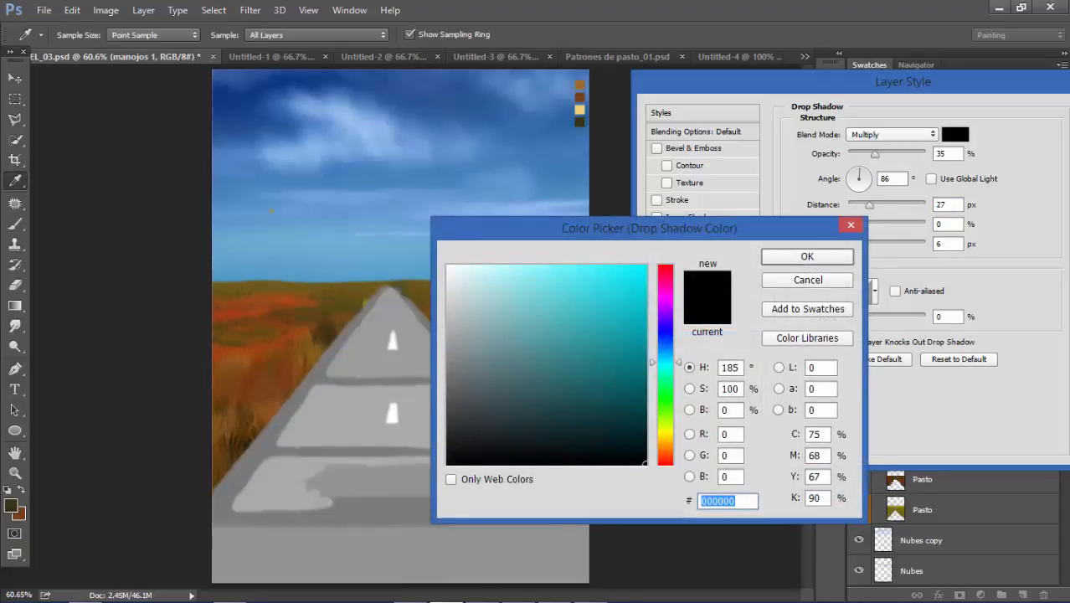
pyautogui.click(580, 98)
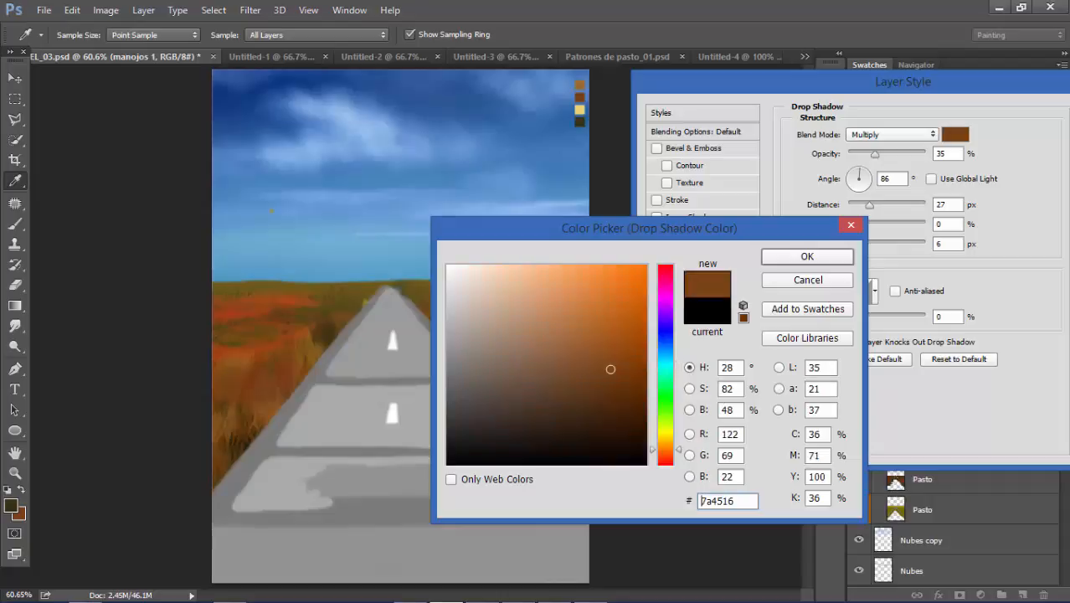
pyautogui.moveTo(637, 228); pyautogui.dragTo(833, 209)
pyautogui.click(824, 396)
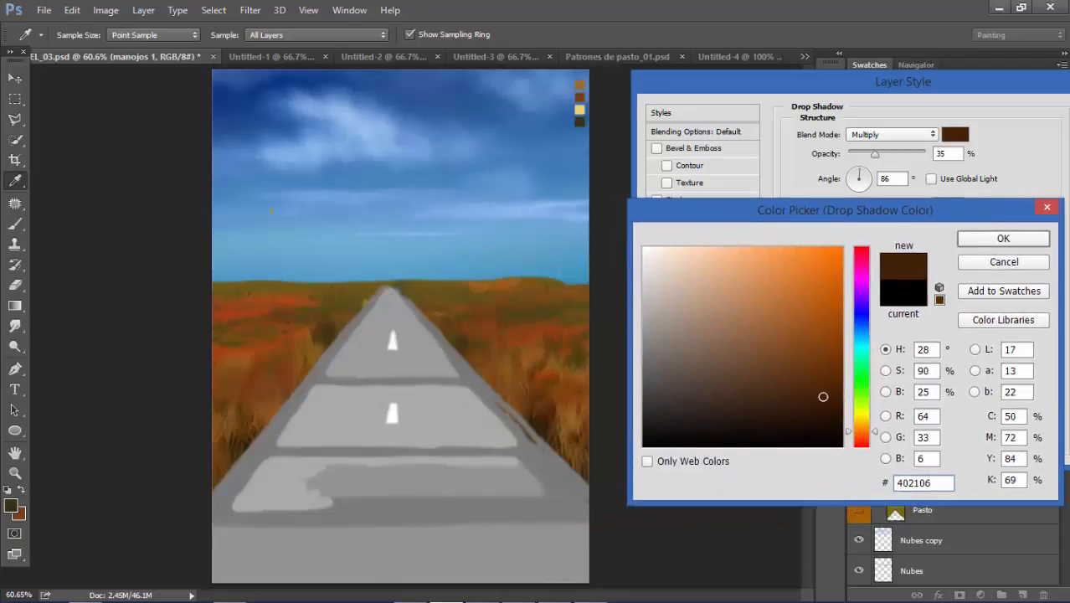
pyautogui.press('Return')
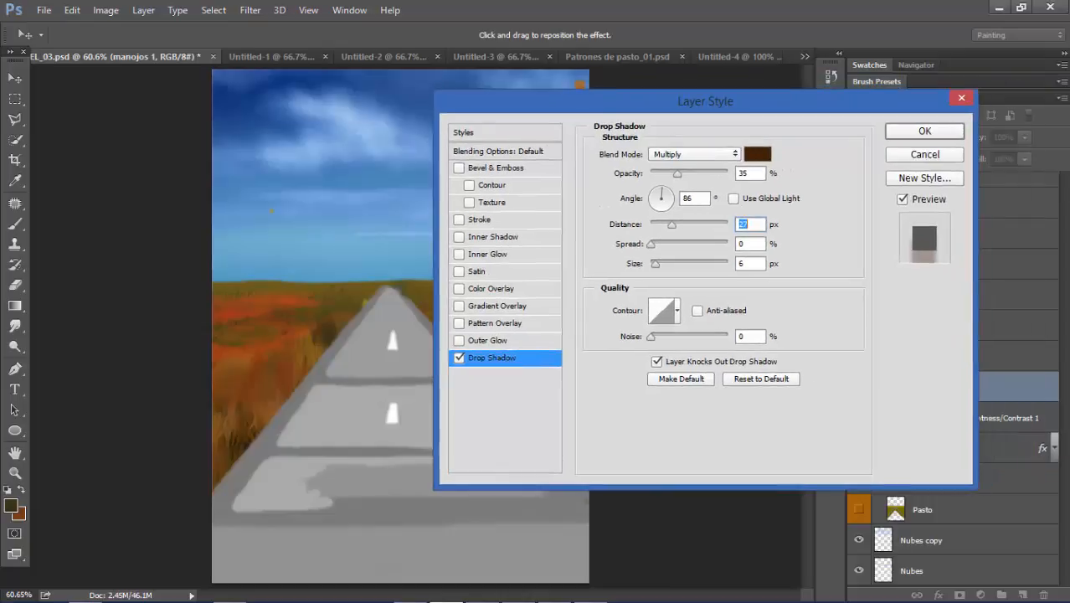
pyautogui.press('Return')
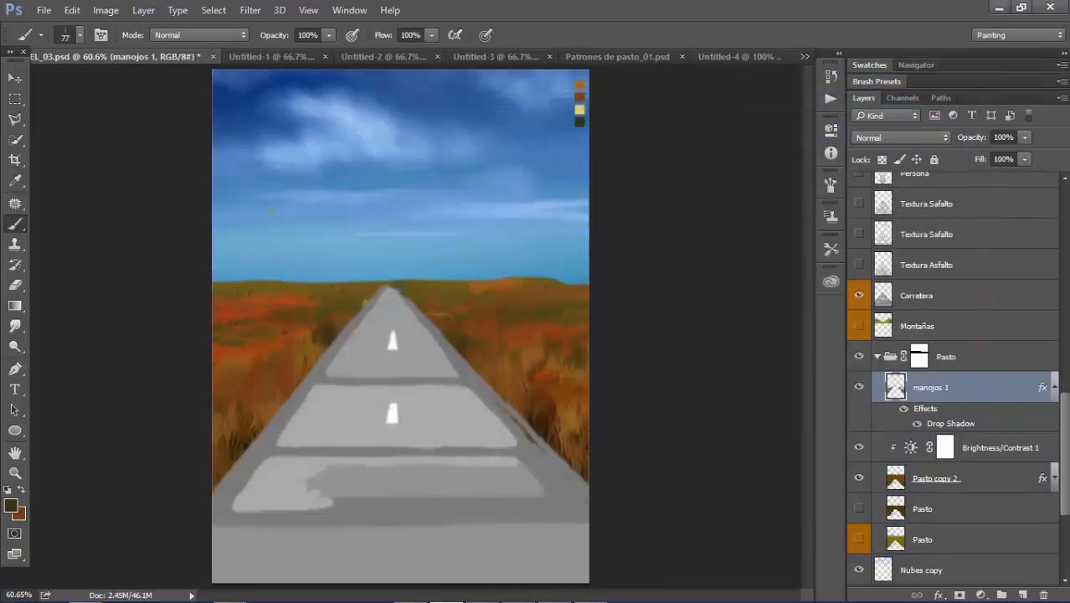
# - Hide all layers except manojos 1 to view the painted tufts in isolation
pyautogui.scroll(-6, 955, 379)
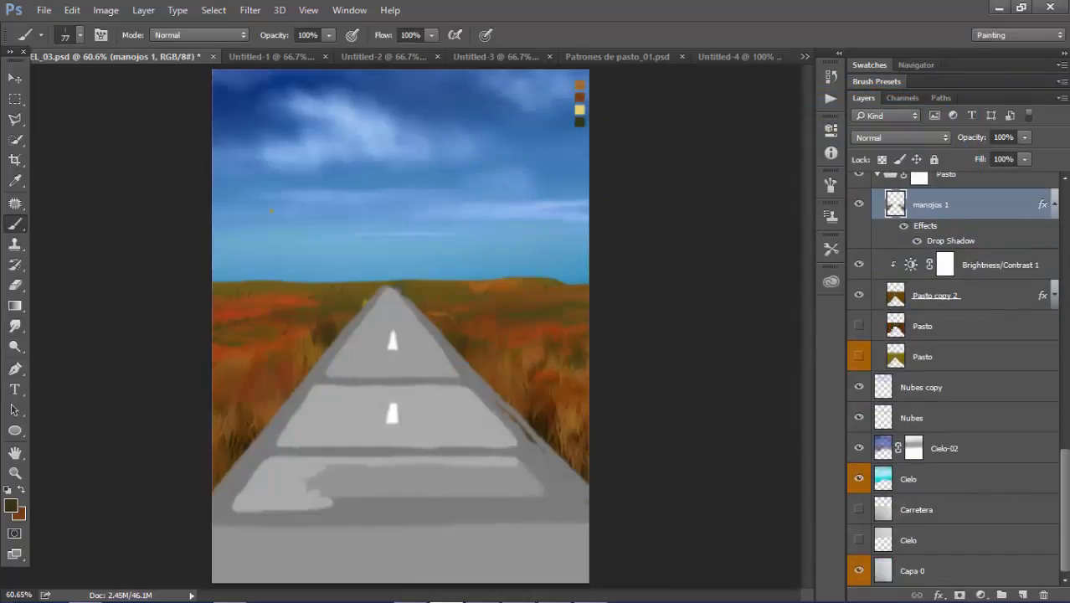
pyautogui.scroll(4, 955, 378)
pyautogui.scroll(1, 955, 379)
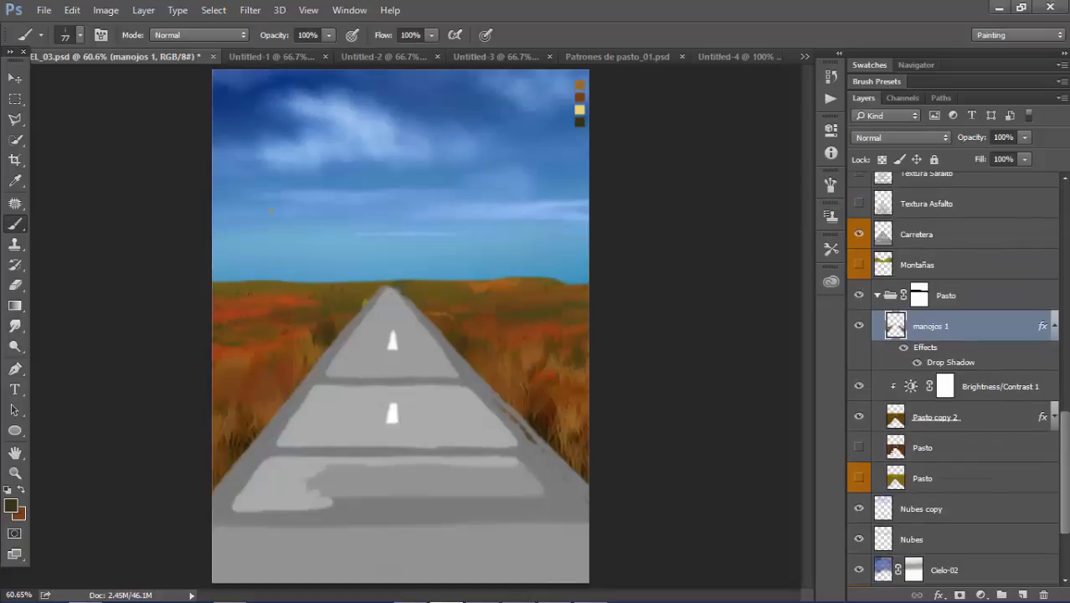
pyautogui.rightClick(858, 327)
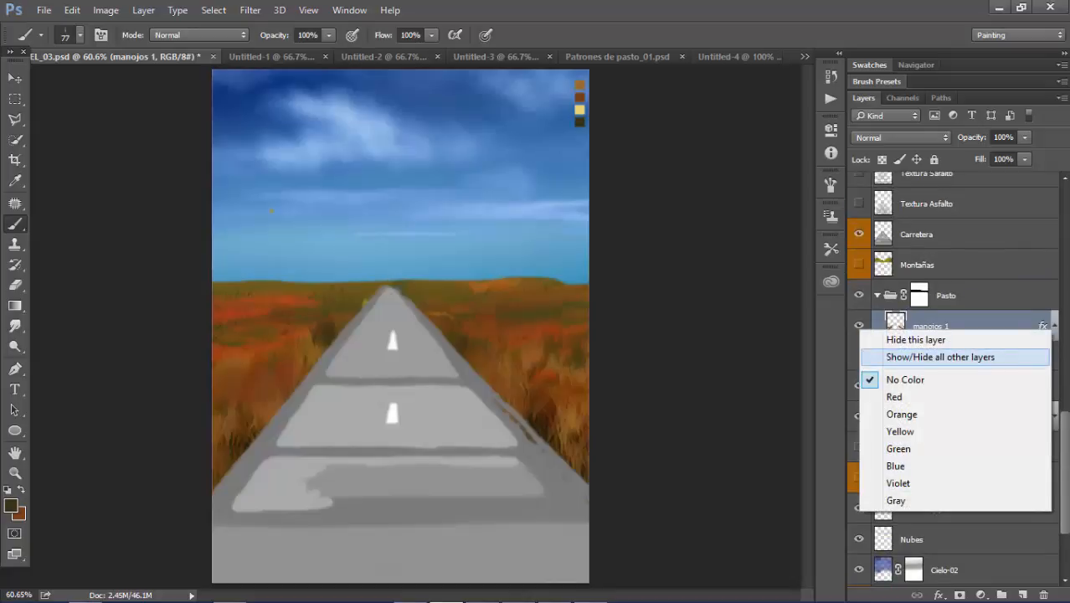
pyautogui.click(940, 357)
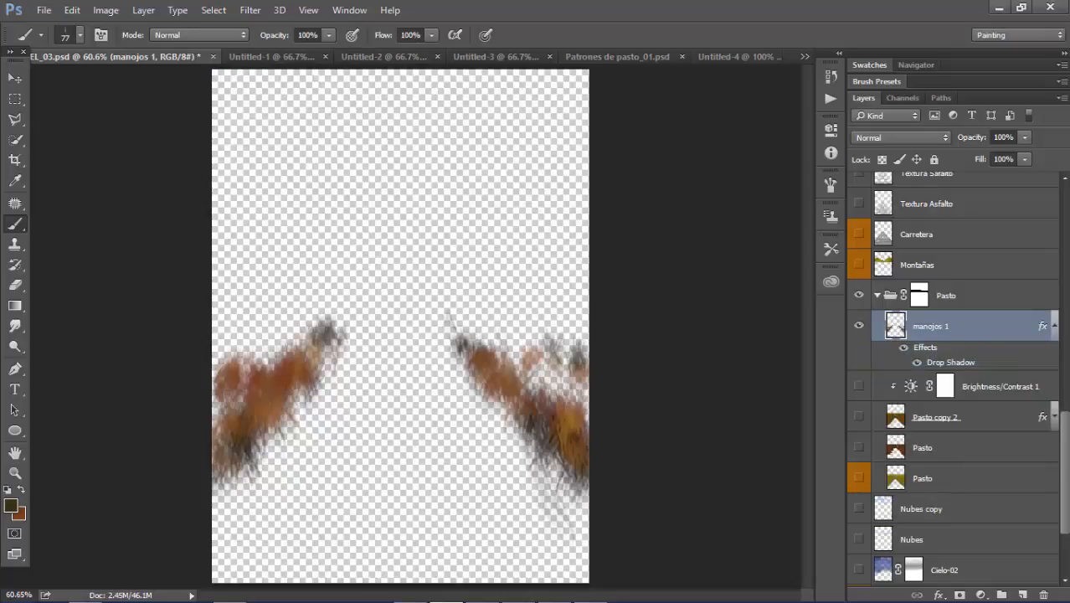
# - Toggle the visibility of the manojos 1 layer and its drop shadow to compare the tufts with and without them
pyautogui.click(858, 326)
pyautogui.click(859, 325)
pyautogui.click(917, 363)
pyautogui.click(917, 362)
pyautogui.click(917, 363)
pyautogui.click(917, 362)
# - Show and hide the Pasto copy 2 layer, and show the reddish Pasto layer beneath the tufts
pyautogui.click(859, 417)
pyautogui.click(860, 417)
pyautogui.click(859, 448)
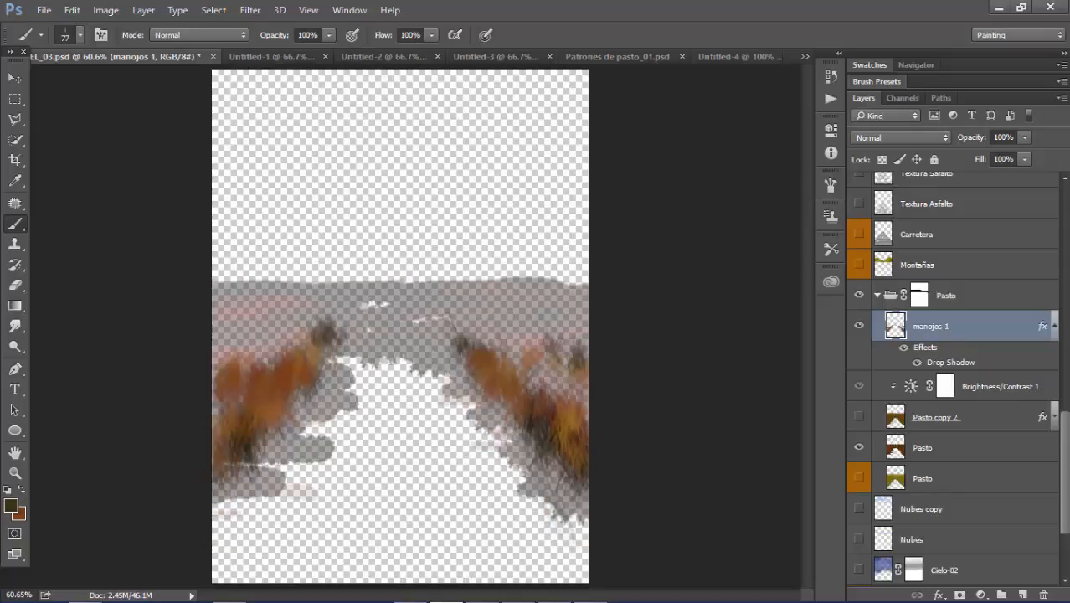
# - Show the Pasto copy 2, Brightness/Contrast 1 and lowest Pasto layers, and select the lowest Pasto layer
pyautogui.click(859, 417)
pyautogui.click(859, 386)
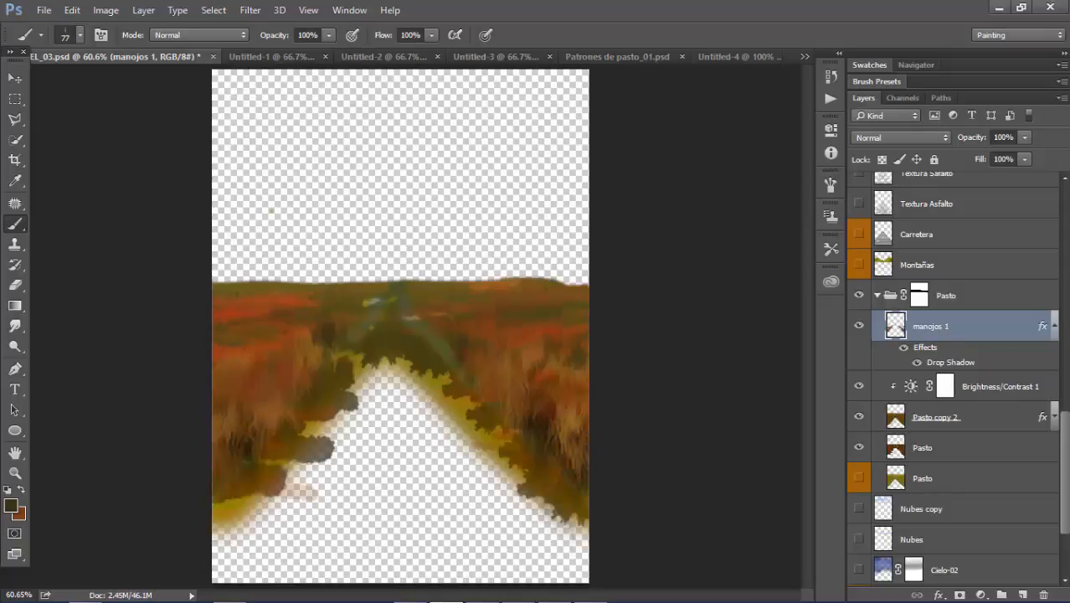
pyautogui.click(859, 479)
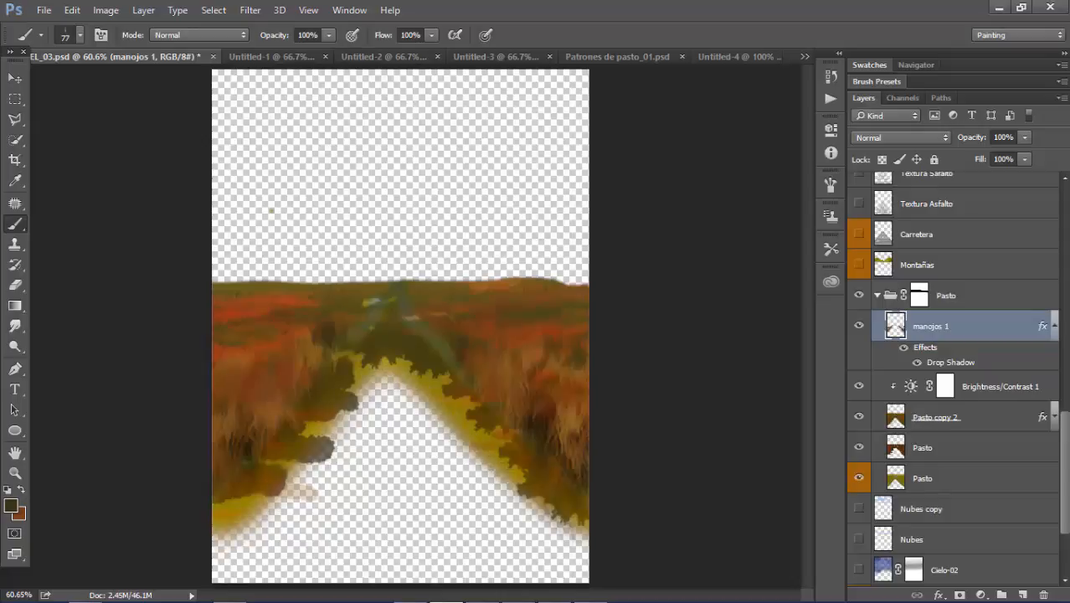
pyautogui.click(938, 478)
# - Show the Nubes copy, Nubes, Cielo-02, cyan Cielo, Capa 0 and Carretera layers, and make manojos 1 the active layer
pyautogui.scroll(-2, 955, 377)
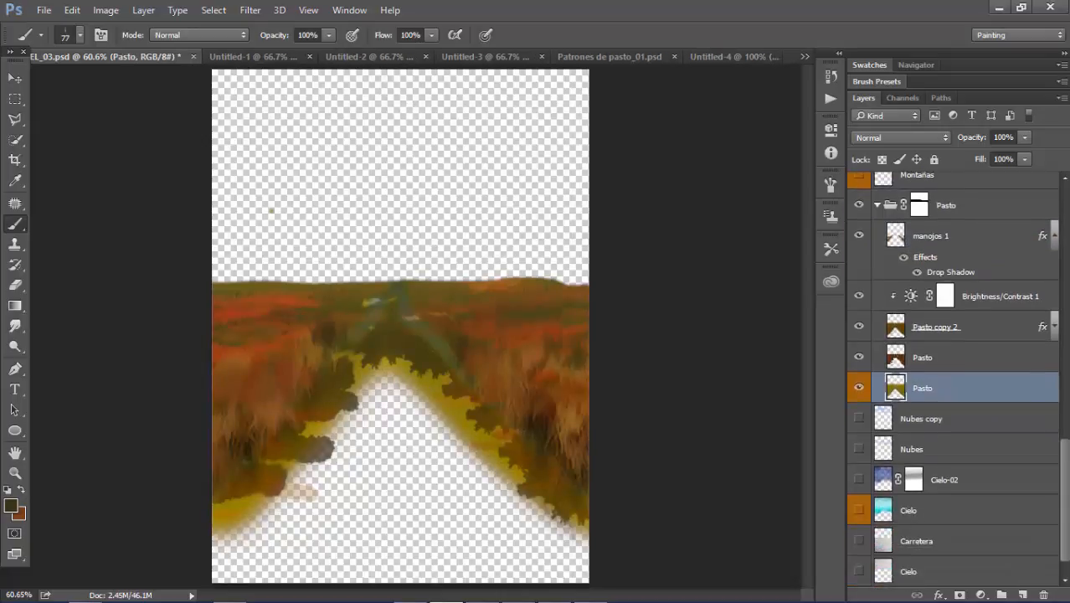
pyautogui.scroll(-1, 955, 377)
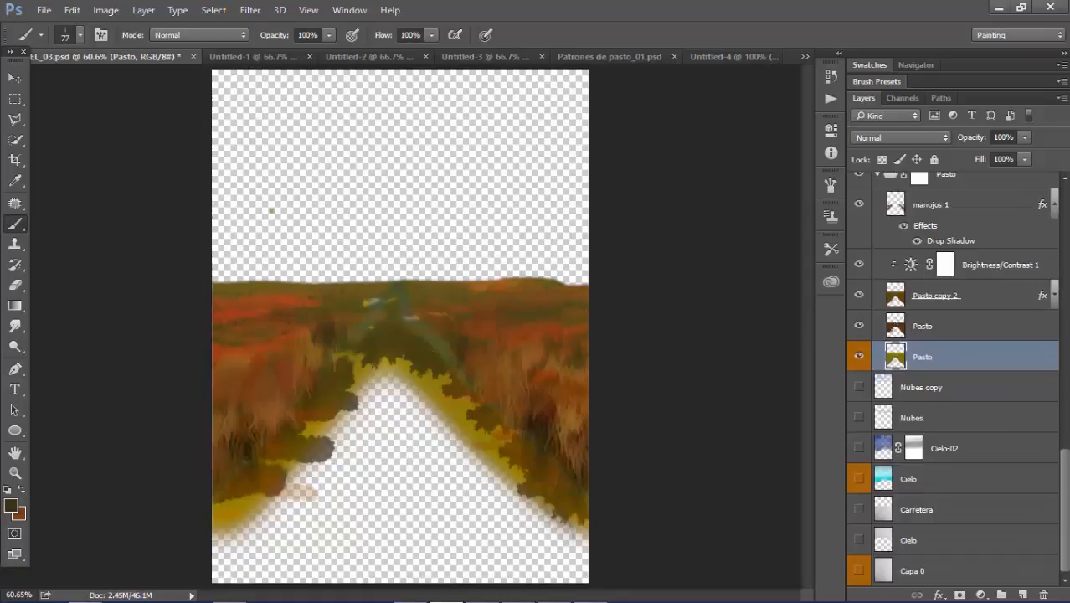
pyautogui.click(858, 387)
pyautogui.click(858, 417)
pyautogui.click(859, 448)
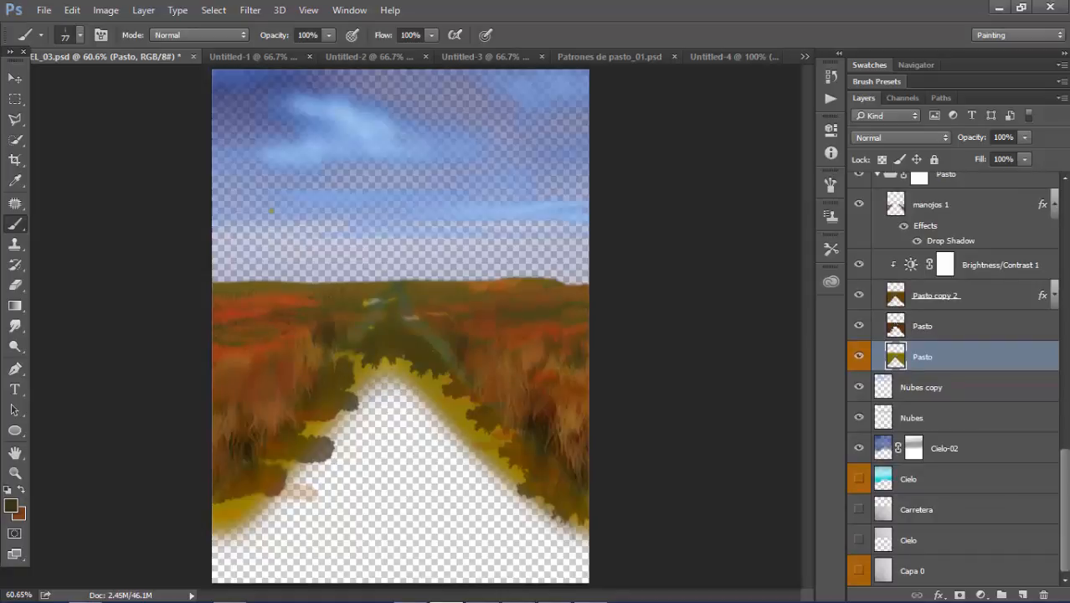
pyautogui.click(859, 479)
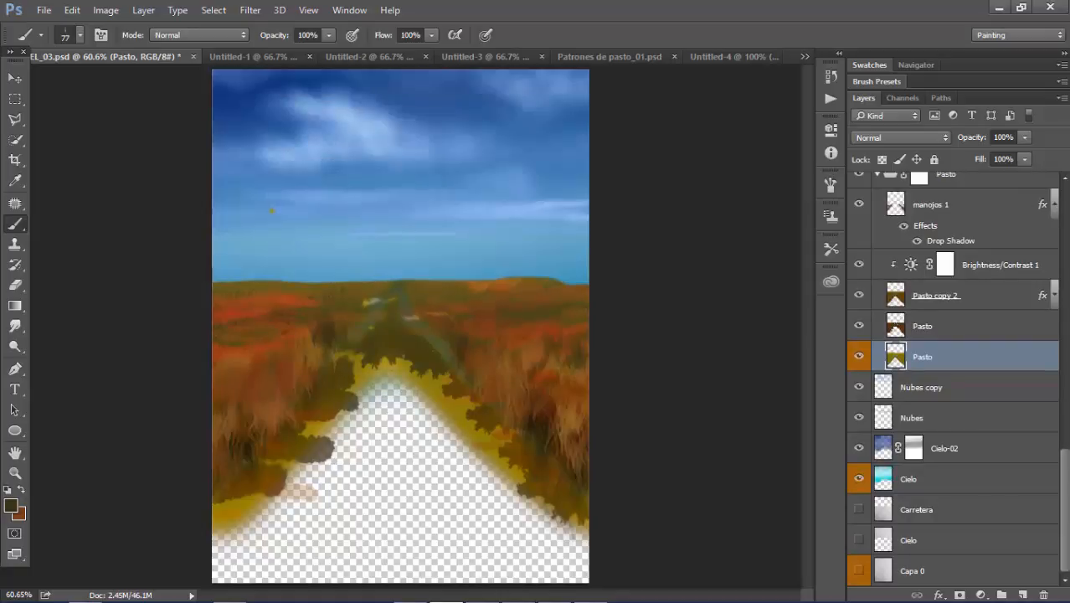
pyautogui.click(859, 571)
pyautogui.scroll(5, 955, 377)
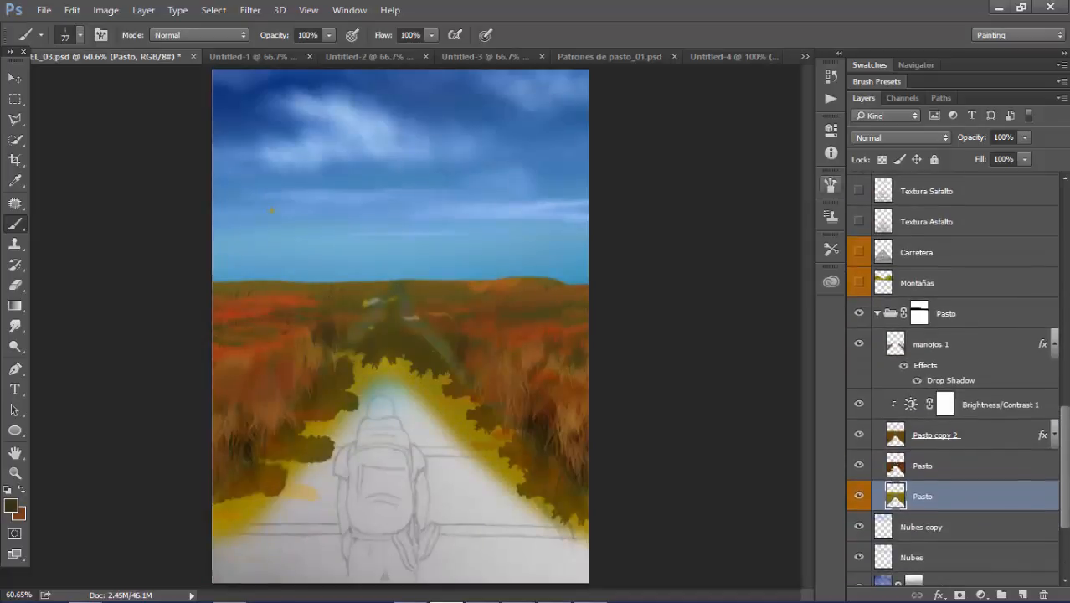
pyautogui.click(859, 252)
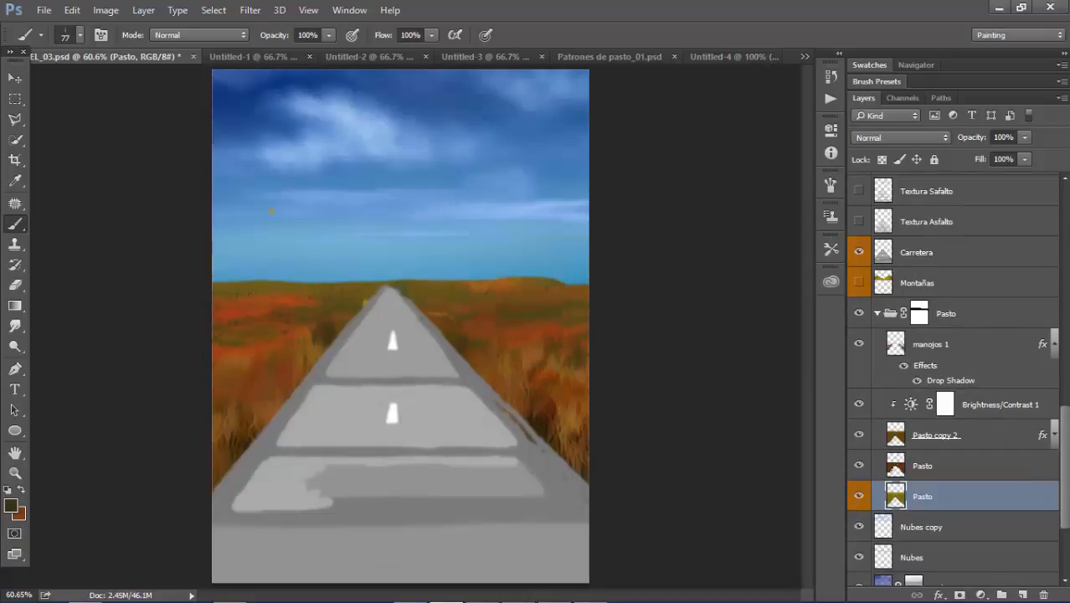
pyautogui.click(931, 344)
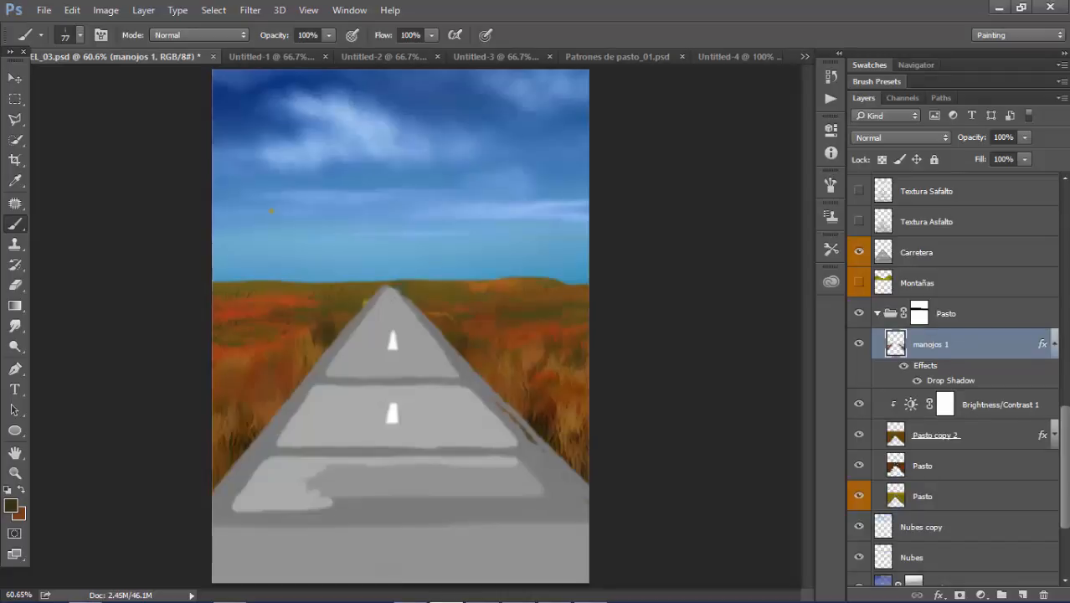
# - Look through the open Untitled-4, Patrones de pasto_01 and Untitled-2 documents for vegetation artwork, and return to the road landscape
pyautogui.click(735, 57)
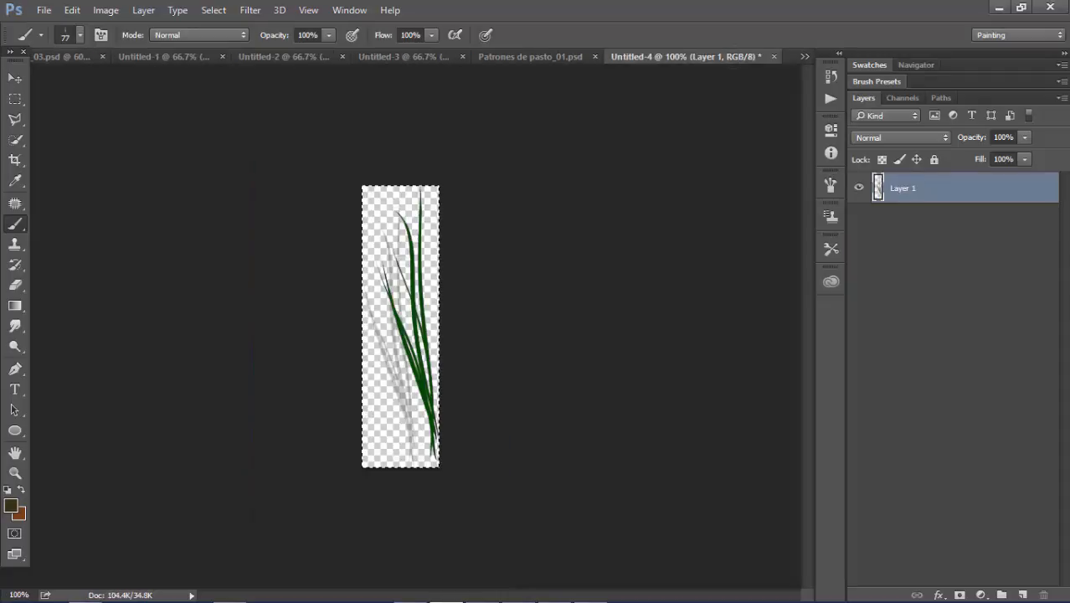
pyautogui.click(539, 57)
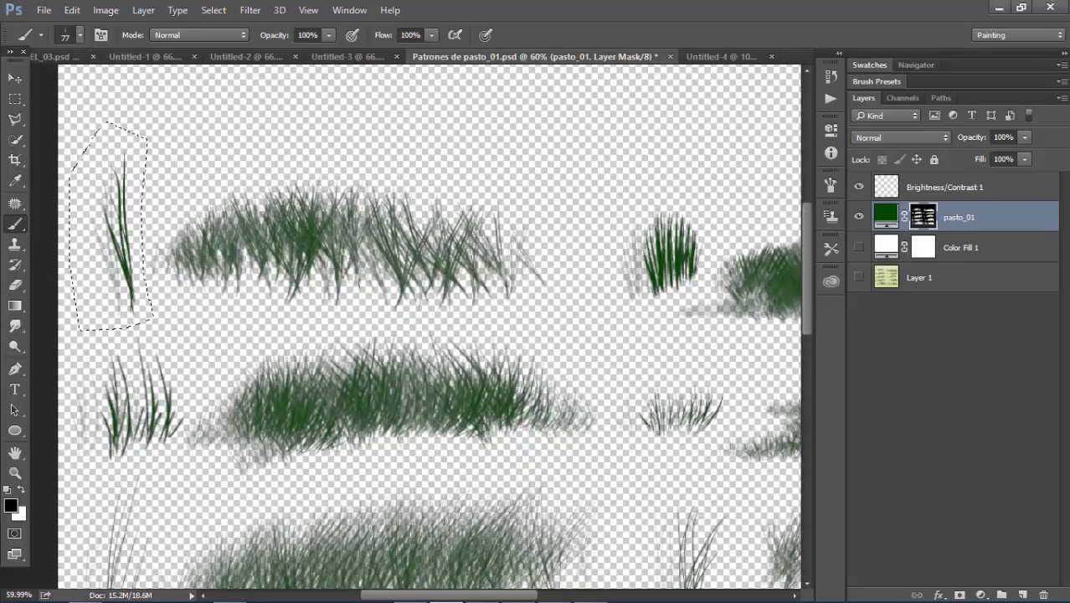
pyautogui.hotkey('ctrl', 'shift', 'Tab')
pyautogui.hotkey('ctrl', 'shift', 'Tab')
pyautogui.hotkey('ctrl', 'shift', 'Tab')
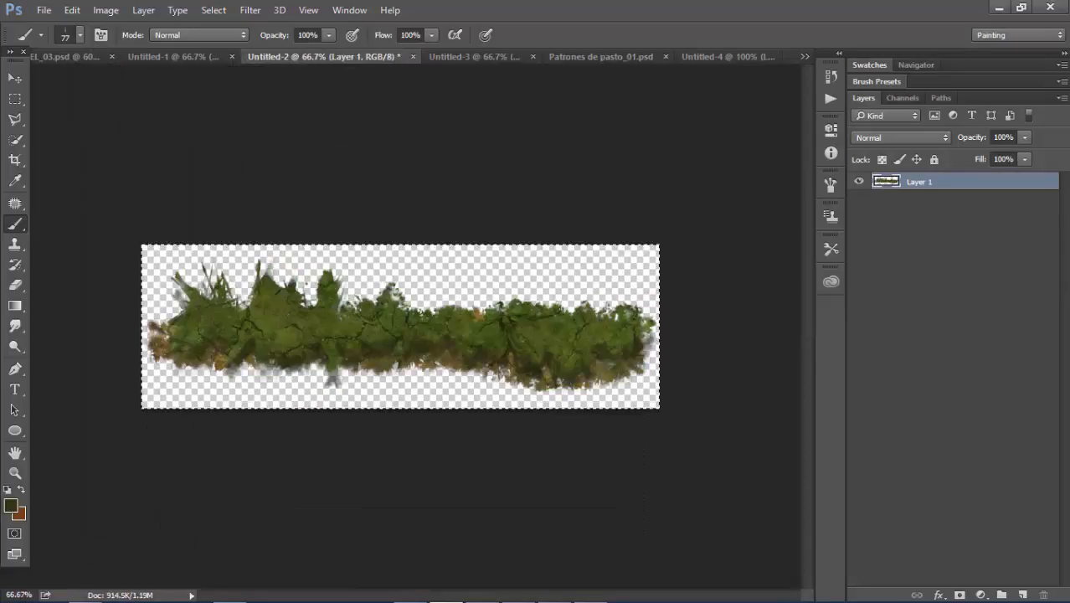
pyautogui.hotkey('ctrl', 'shift', 'Tab')
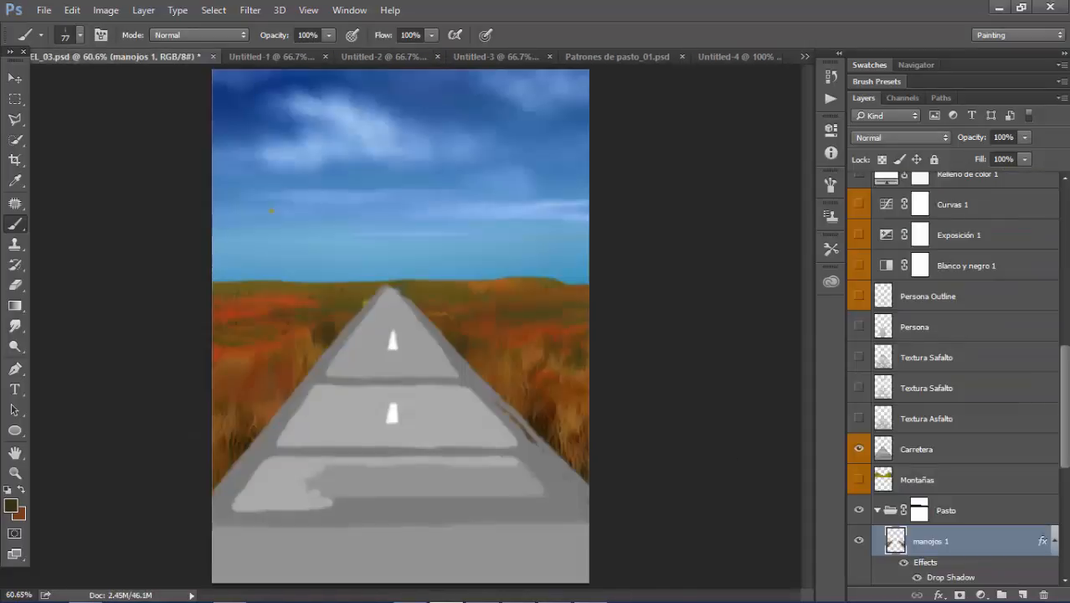
# - Copy the merged bush strip from Untitled-1 and paste it into the road landscape as a new layer above Brightness/Contrast 1
pyautogui.hotkey('ctrl', 'Tab')
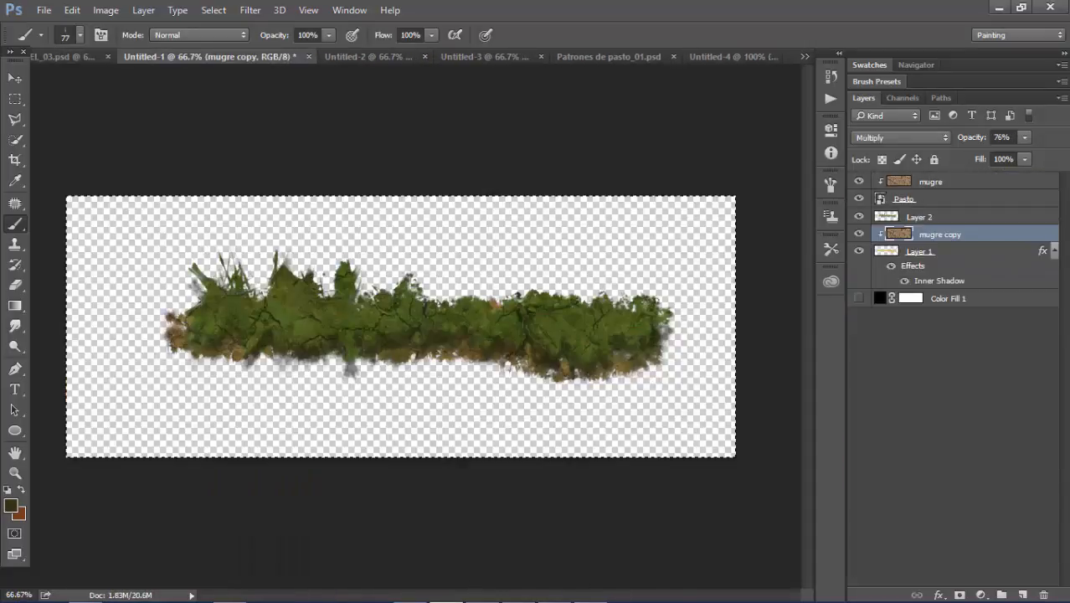
pyautogui.press('v')
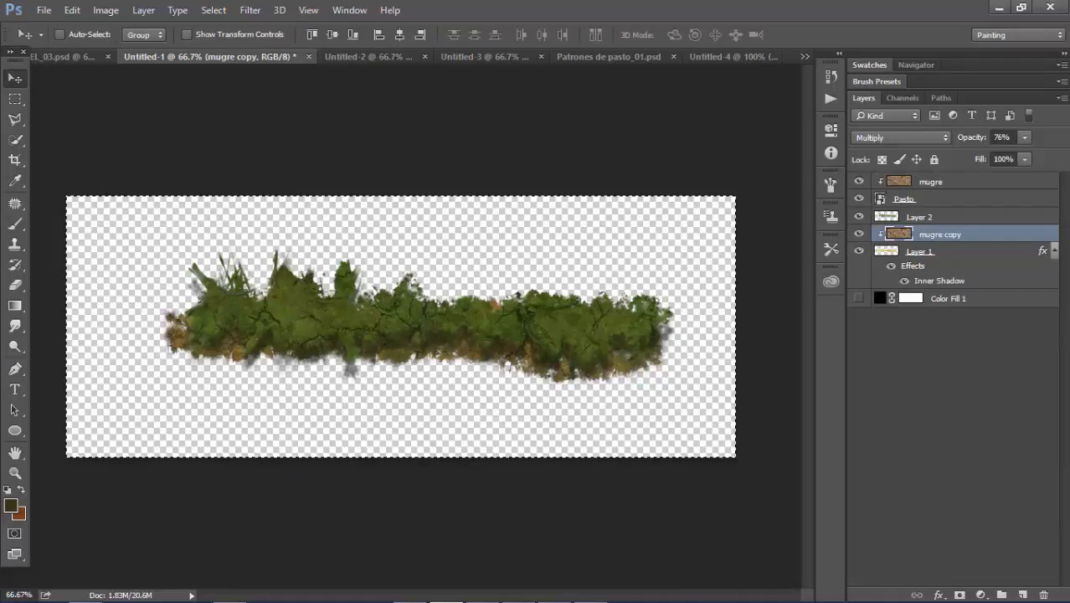
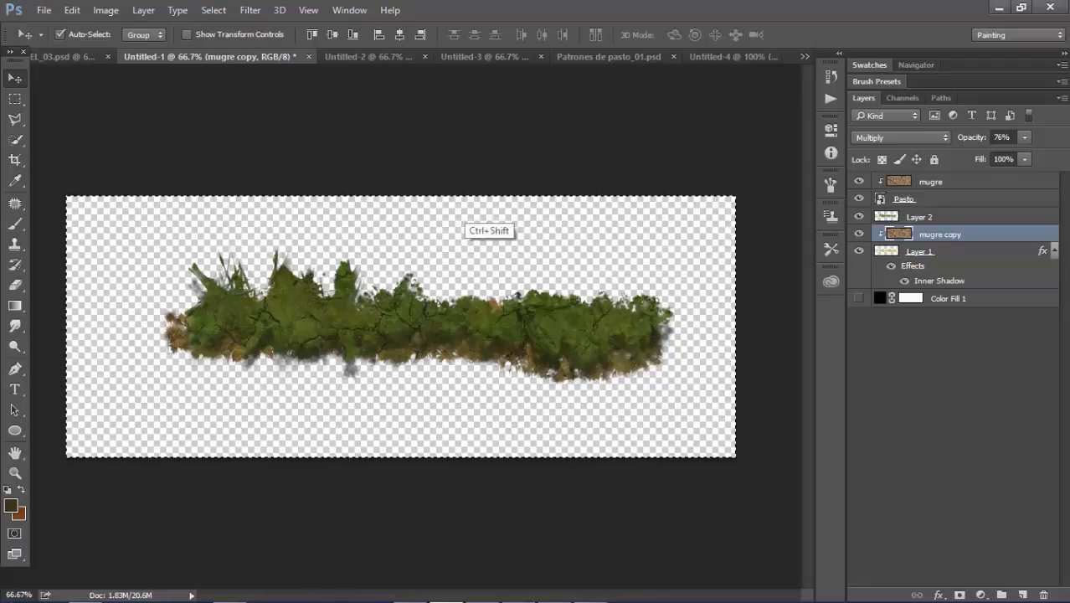
pyautogui.hotkey('ctrl', 'shift', 'Tab')
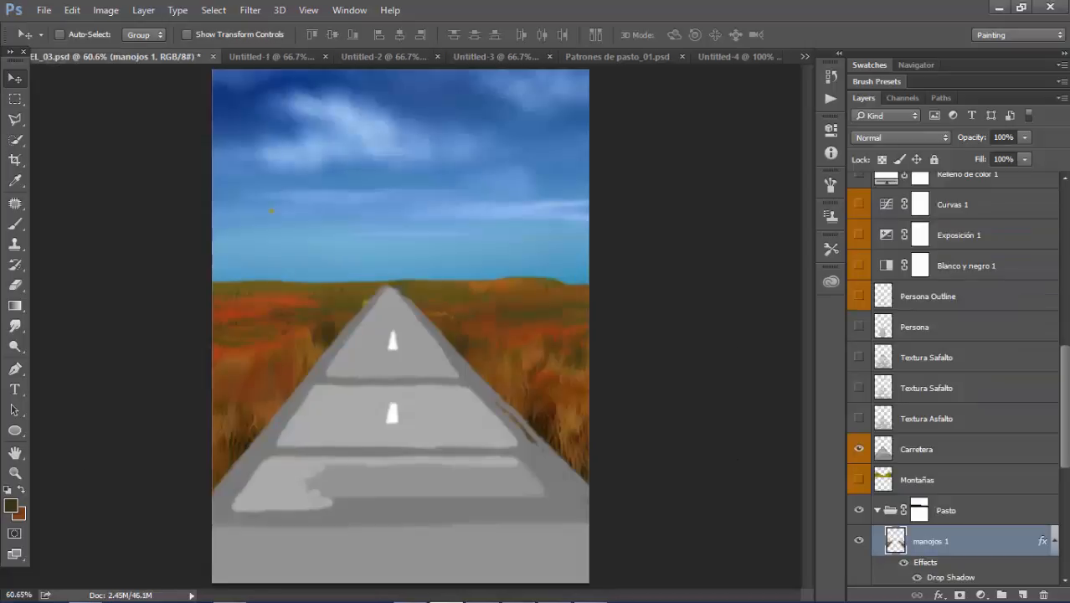
pyautogui.scroll(-6, 955, 377)
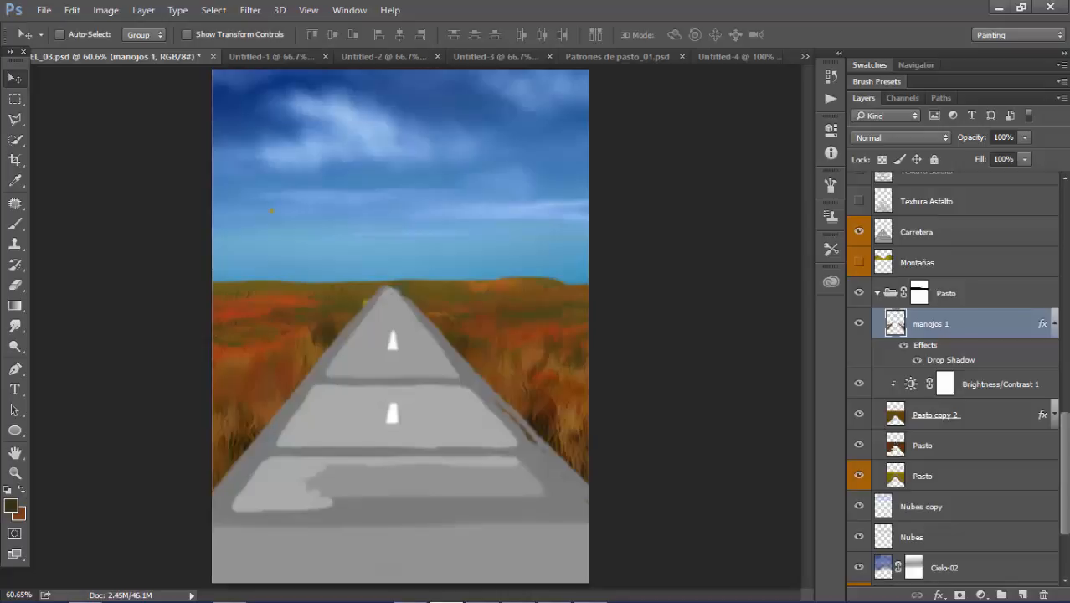
pyautogui.click(1000, 384)
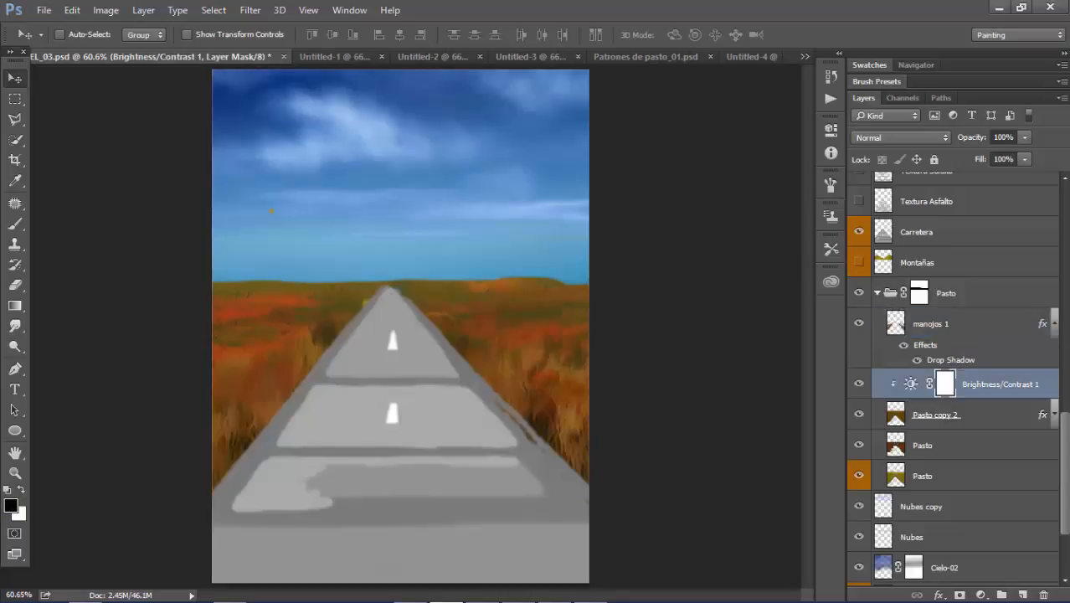
pyautogui.click(1022, 594)
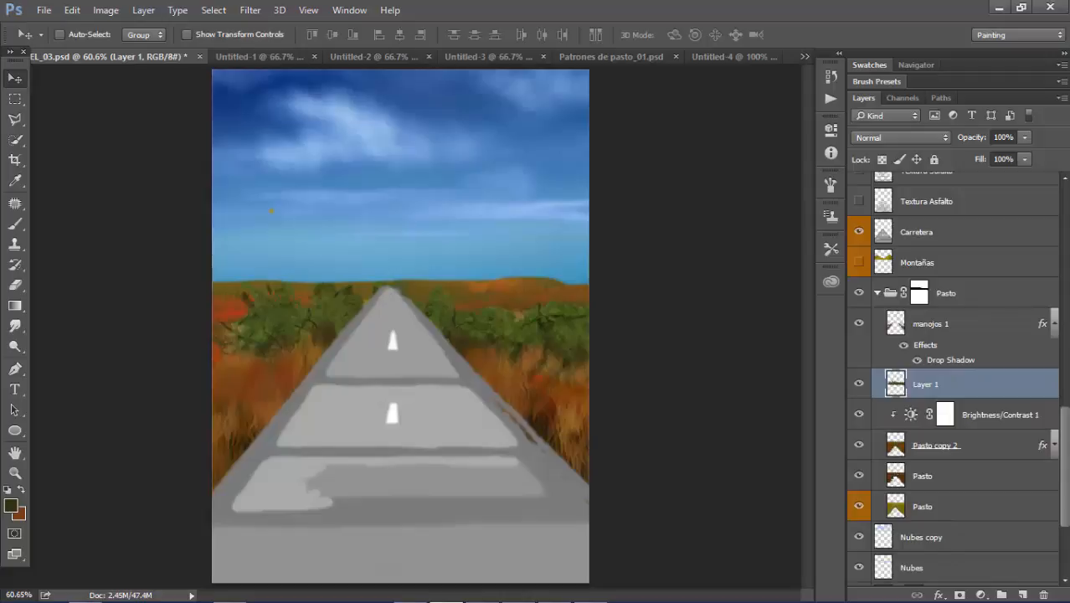
# - Rename the pasted bush layer as arbustos and convert it to a Smart Object
pyautogui.doubleClick(926, 385)
pyautogui.write('arbustos')
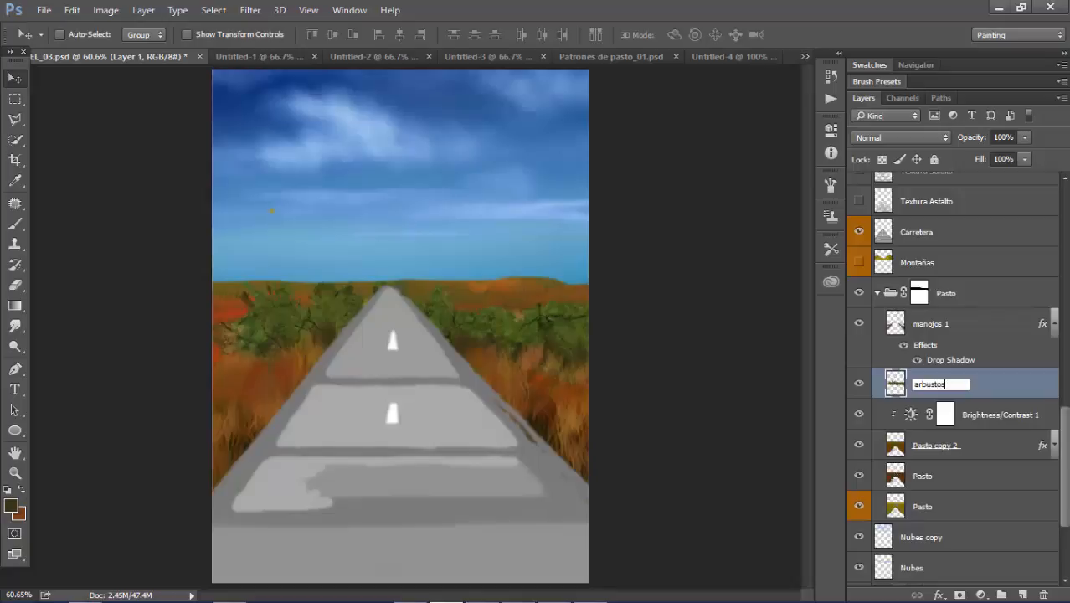
pyautogui.press('Return')
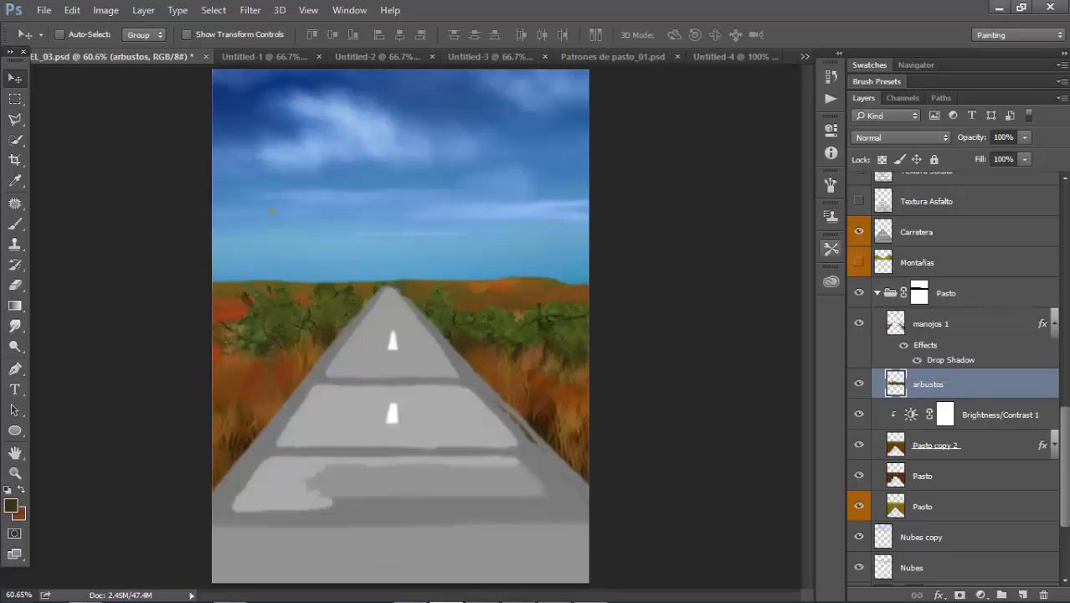
pyautogui.rightClick(949, 383)
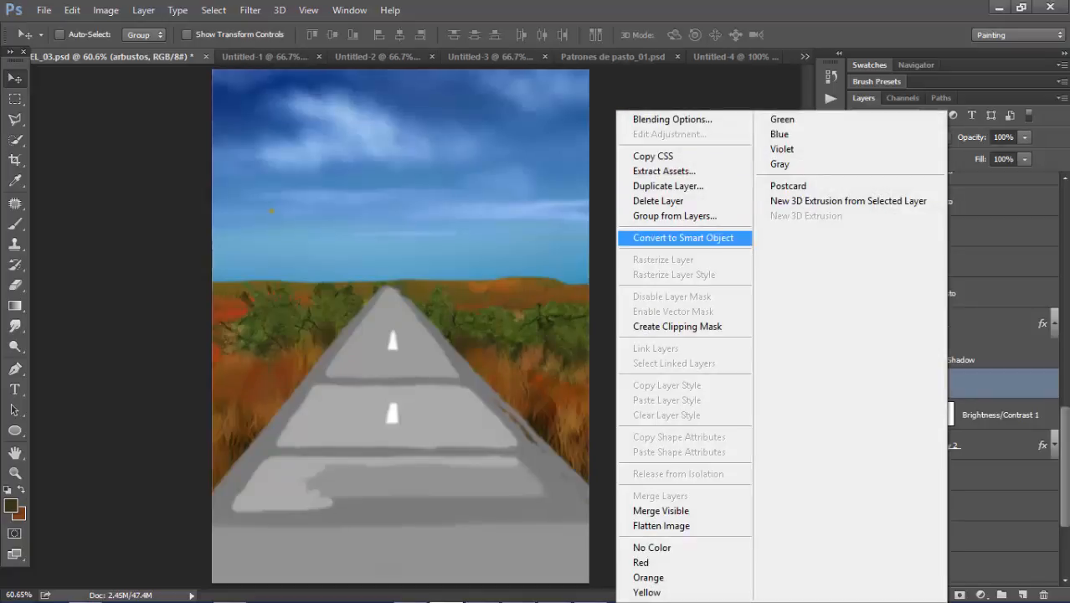
pyautogui.click(684, 238)
# - Scale the arbustos strip down proportionally and place it on the far grass right of the road, just below the horizon
pyautogui.hotkey('ctrl', 't')
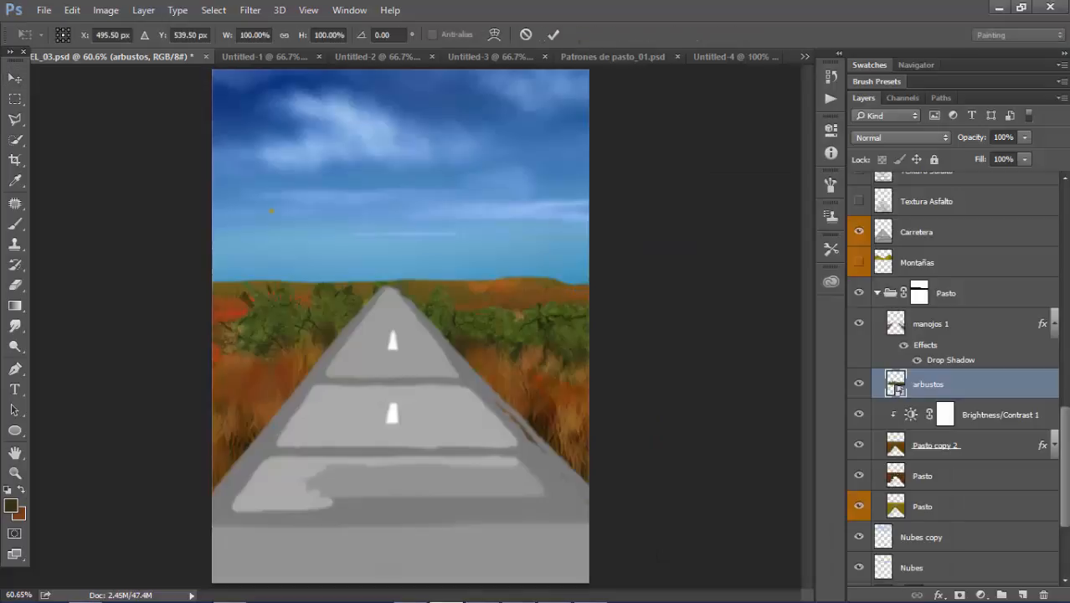
pyautogui.moveTo(212, 251); pyautogui.dragTo(360, 299)
pyautogui.moveTo(493, 308); pyautogui.dragTo(655, 317)
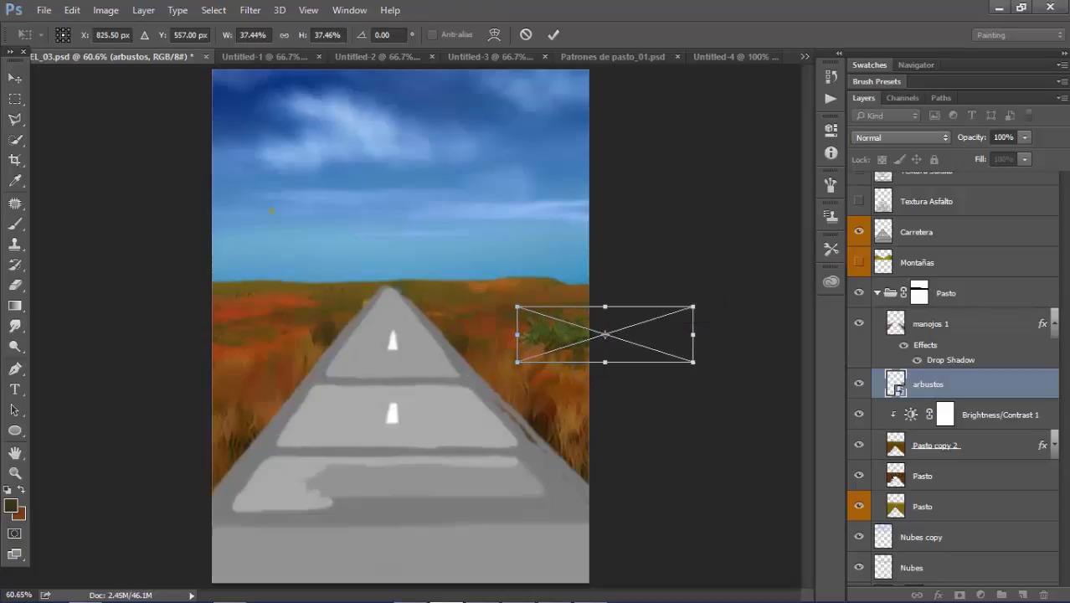
pyautogui.moveTo(518, 307); pyautogui.dragTo(536, 313)
pyautogui.moveTo(645, 331)
pyautogui.mouseDown()
pyautogui.moveTo(639, 346)
pyautogui.moveTo(630, 336)
pyautogui.mouseUp()
pyautogui.press('Return')
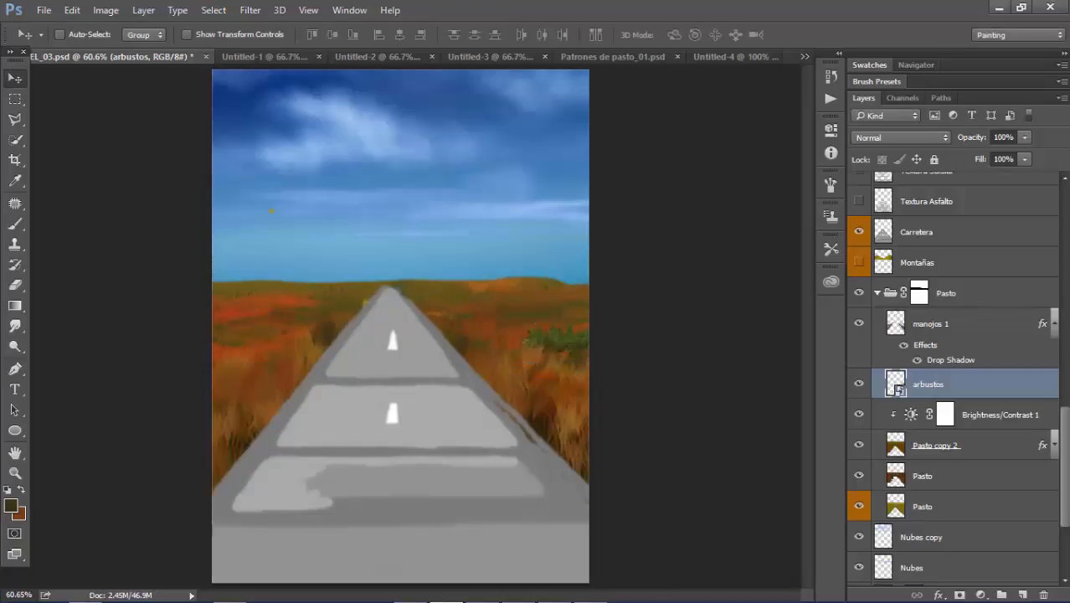
pyautogui.moveTo(566, 292); pyautogui.dragTo(519, 261)
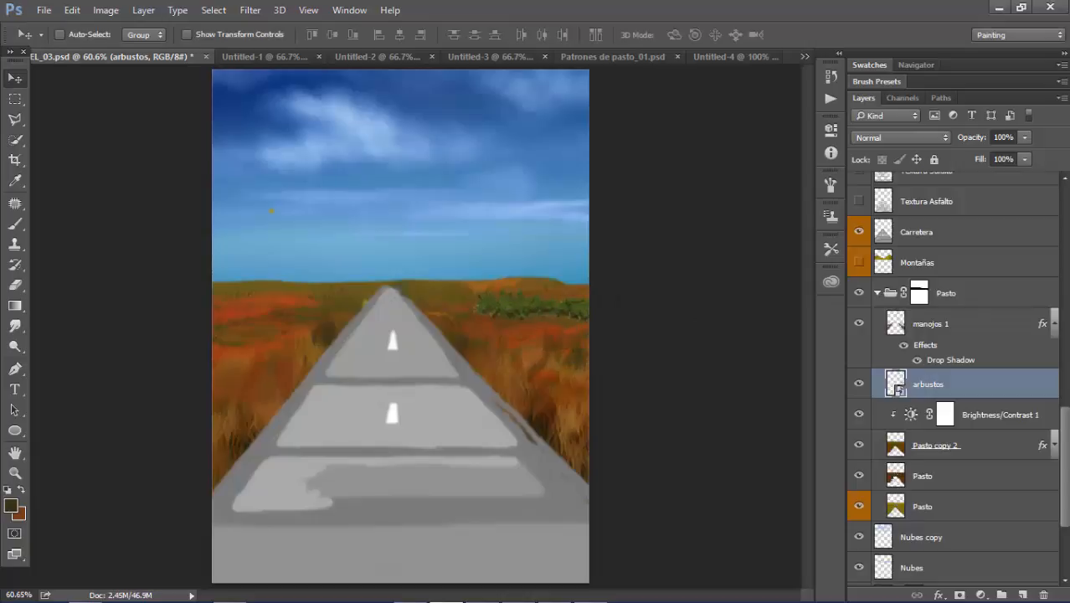
# - Copy the drop shadow layer style from manojos 1 and paste it onto the arbustos layer
pyautogui.click(932, 324)
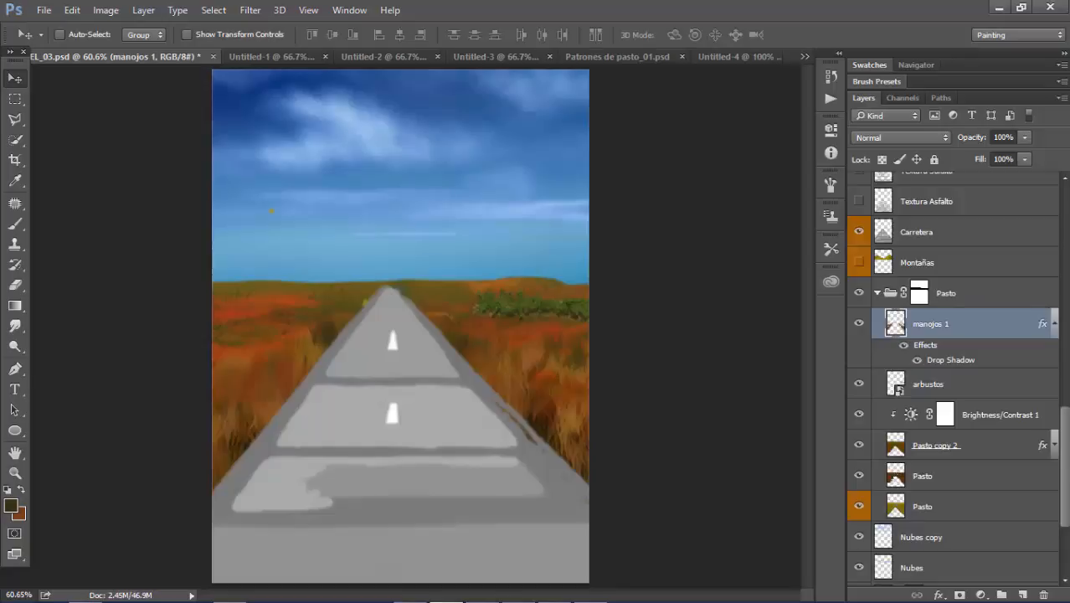
pyautogui.rightClick(980, 359)
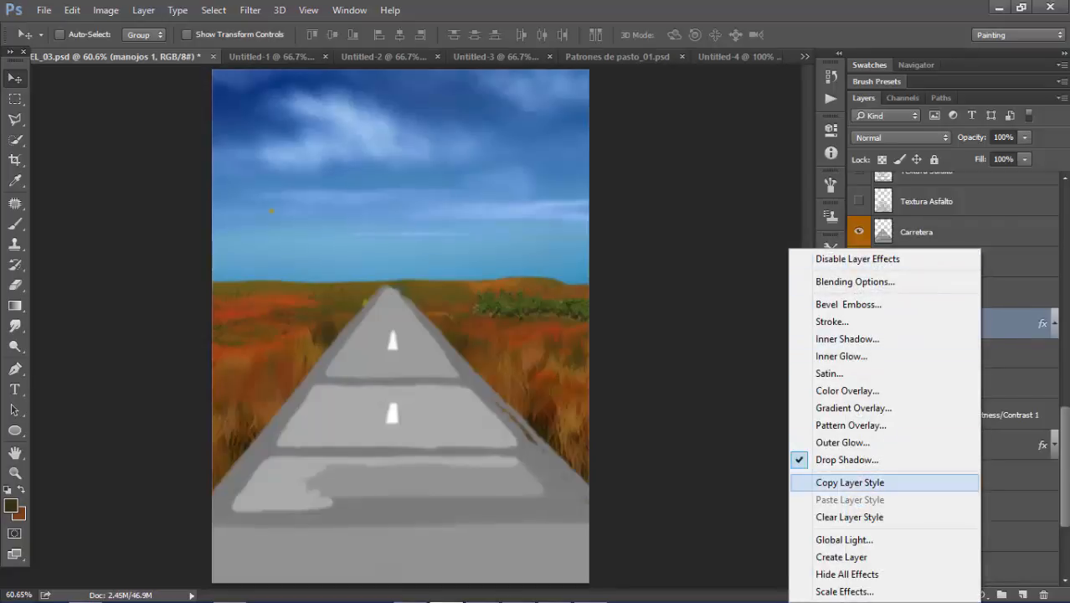
pyautogui.click(850, 482)
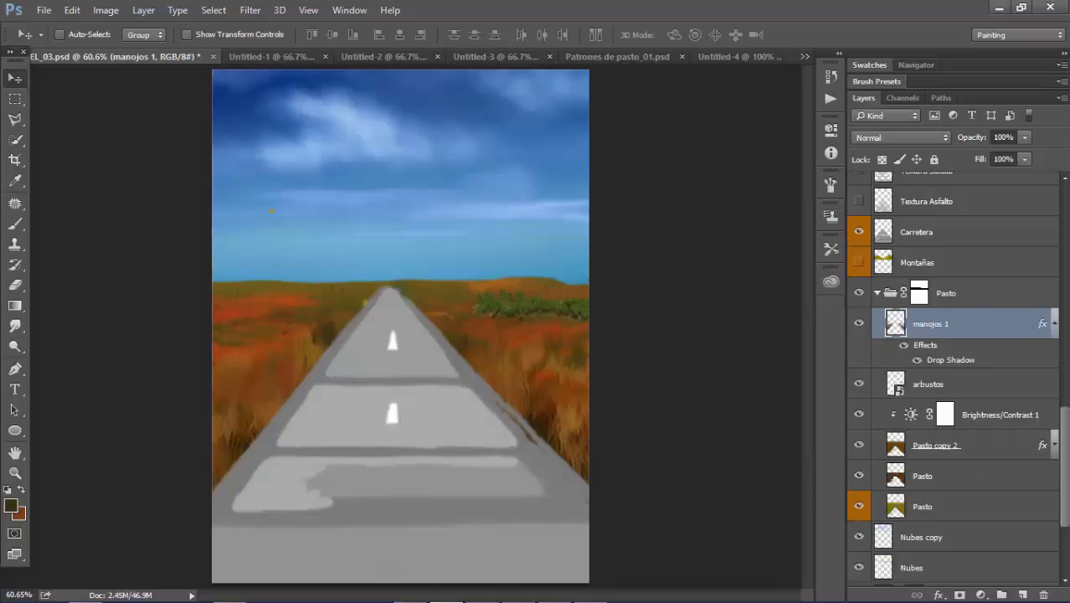
pyautogui.click(964, 384)
pyautogui.rightClick(964, 384)
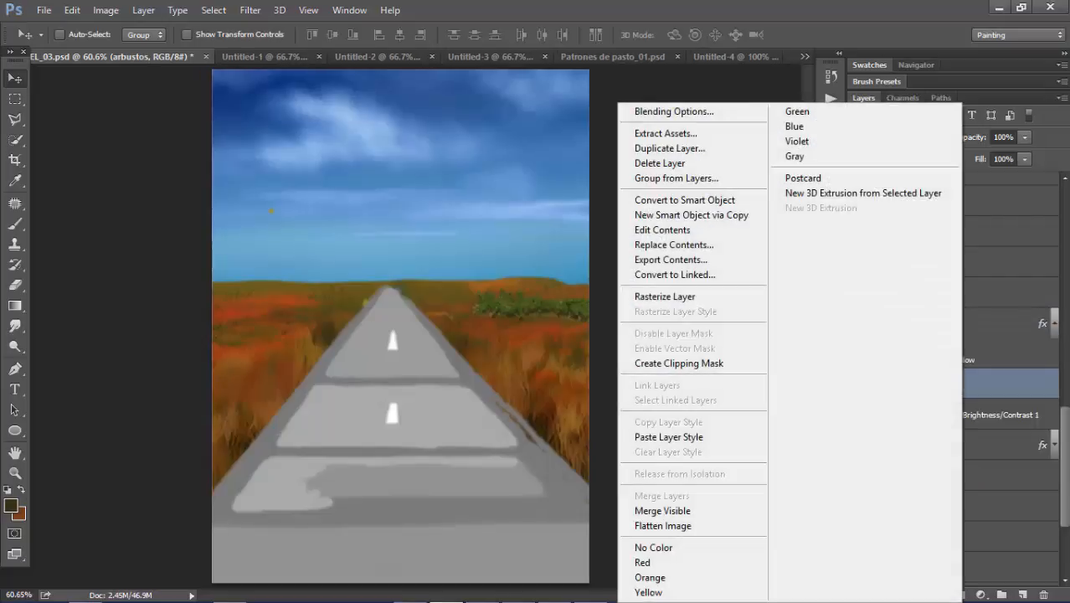
pyautogui.click(669, 437)
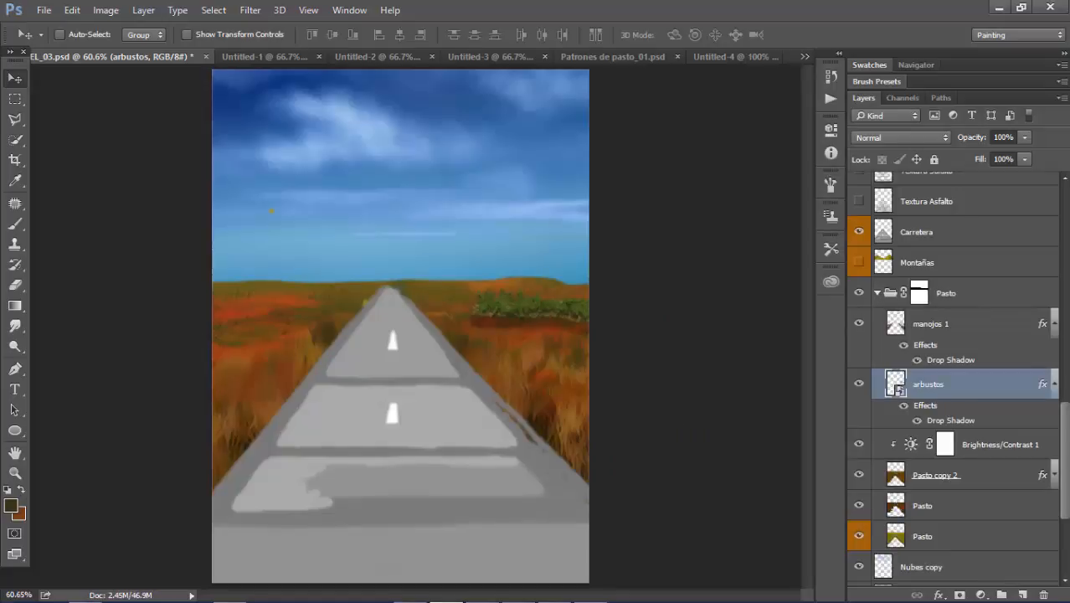
# - Set the drop shadow distance of the arbustos layer to 12 px in its layer style
pyautogui.doubleClick(897, 388)
pyautogui.moveTo(705, 101); pyautogui.dragTo(943, 63)
pyautogui.moveTo(910, 188); pyautogui.dragTo(898, 188)
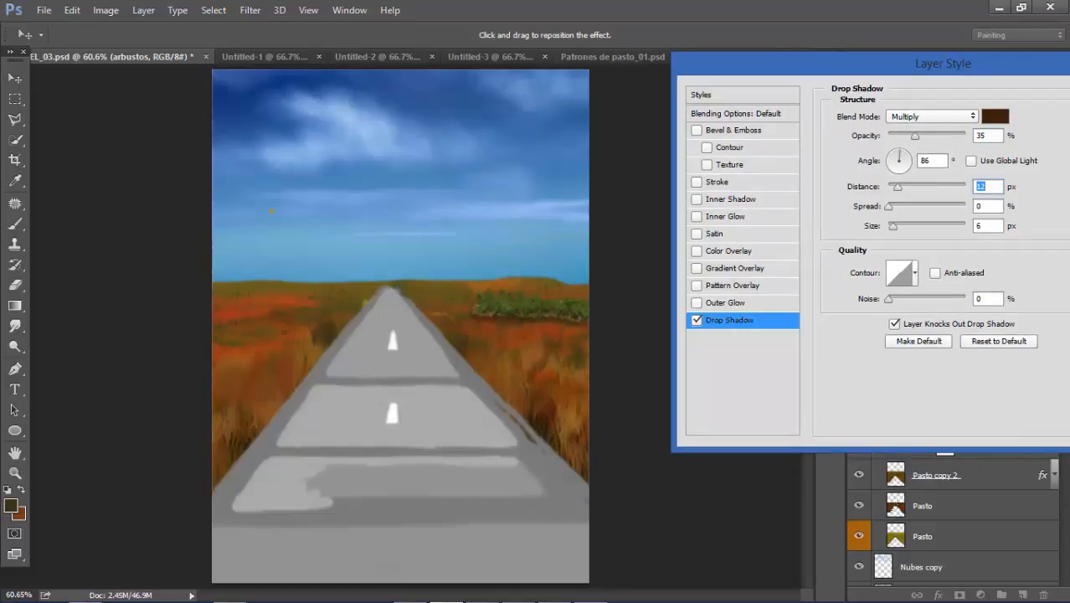
# - Add an inner shadow to the arbustos layer with global light off, a -87° angle and 63% opacity
pyautogui.click(730, 199)
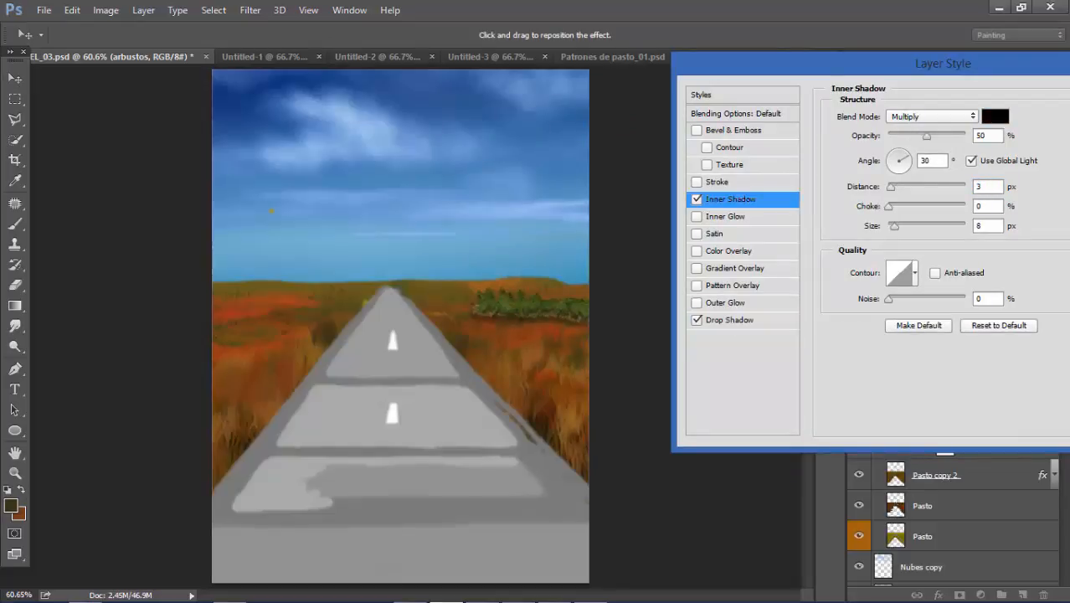
pyautogui.click(972, 160)
pyautogui.moveTo(902, 170); pyautogui.dragTo(901, 173)
pyautogui.moveTo(927, 135)
pyautogui.mouseDown()
pyautogui.moveTo(950, 136)
pyautogui.moveTo(937, 137)
pyautogui.mouseUp()
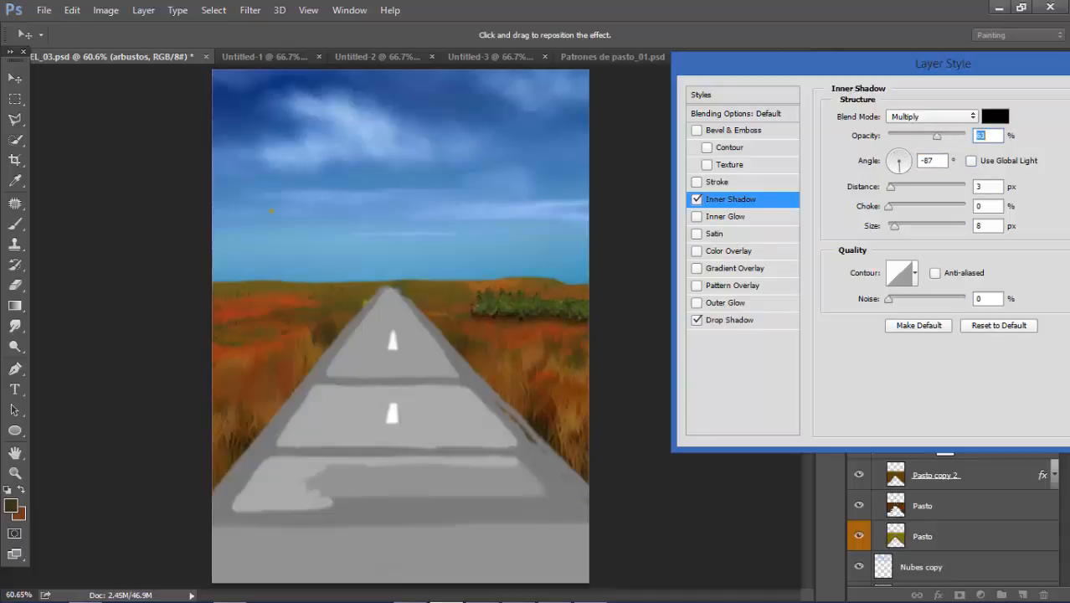
# - Set the inner shadow colour of the arbustos layer to dark brown 4a2e0e
pyautogui.click(995, 117)
pyautogui.click(495, 289)
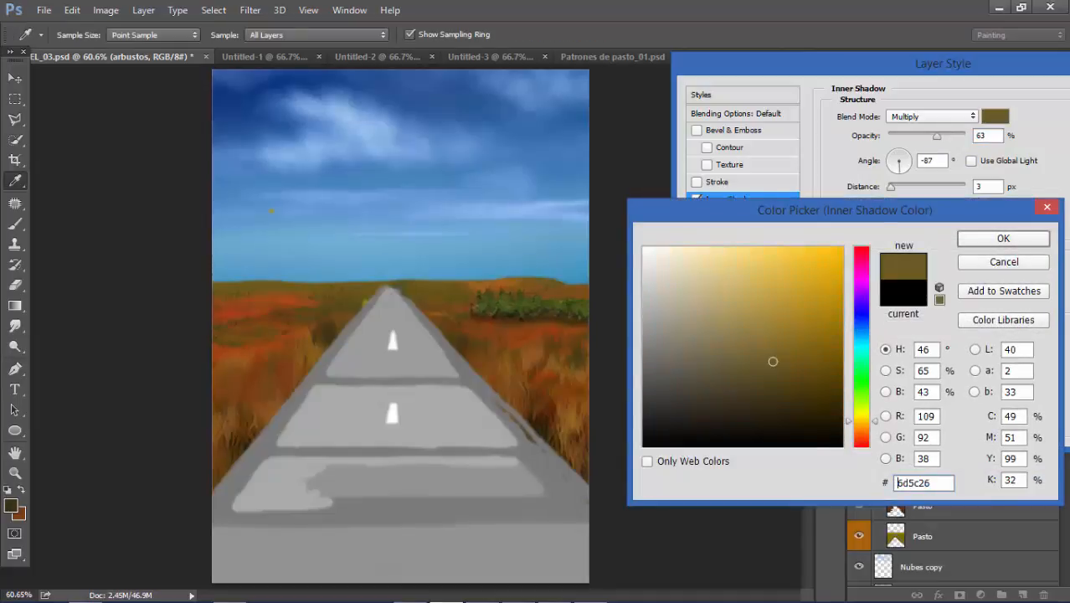
pyautogui.click(478, 320)
pyautogui.click(802, 387)
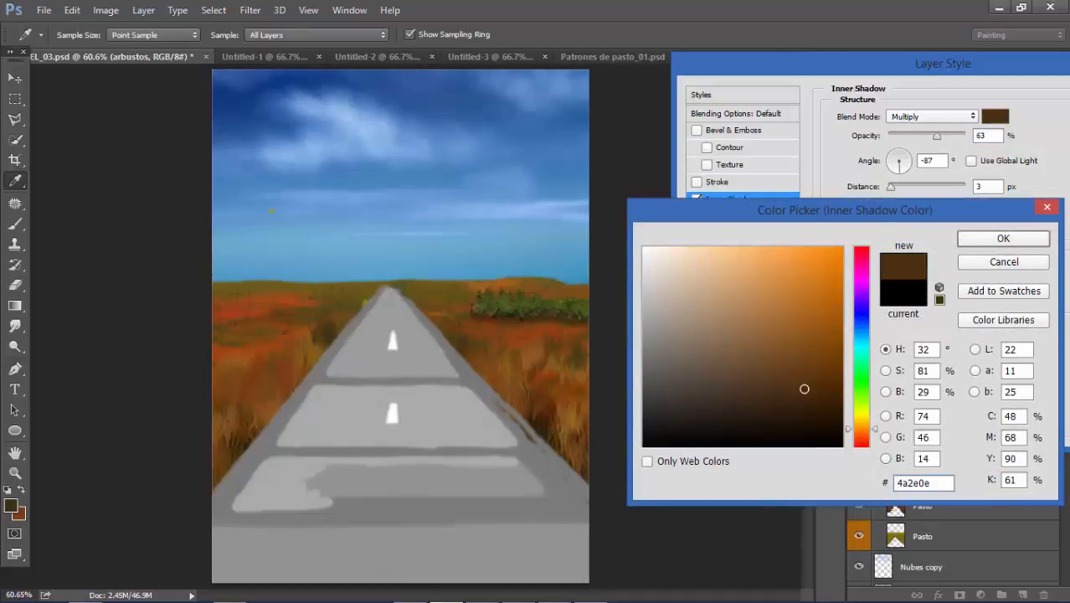
pyautogui.click(1003, 239)
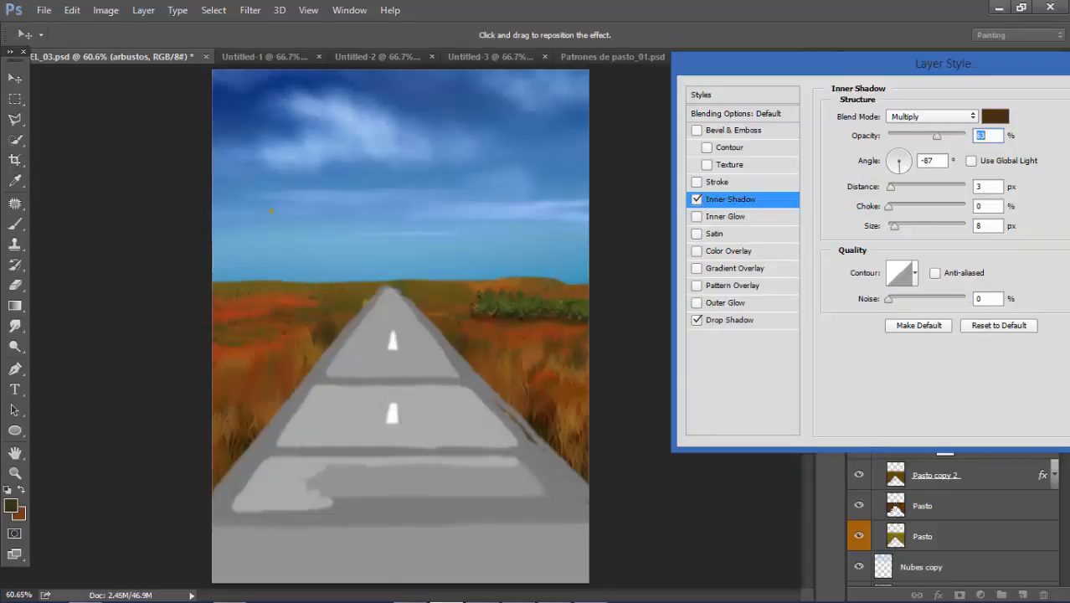
# - Set the inner shadow to 9 px size, 19 px distance and 29% opacity, then shift the bush strip down toward the image's right edge
pyautogui.moveTo(895, 227); pyautogui.dragTo(895, 227)
pyautogui.moveTo(892, 188)
pyautogui.mouseDown()
pyautogui.moveTo(915, 187)
pyautogui.moveTo(902, 188)
pyautogui.mouseUp()
pyautogui.moveTo(937, 136); pyautogui.dragTo(911, 136)
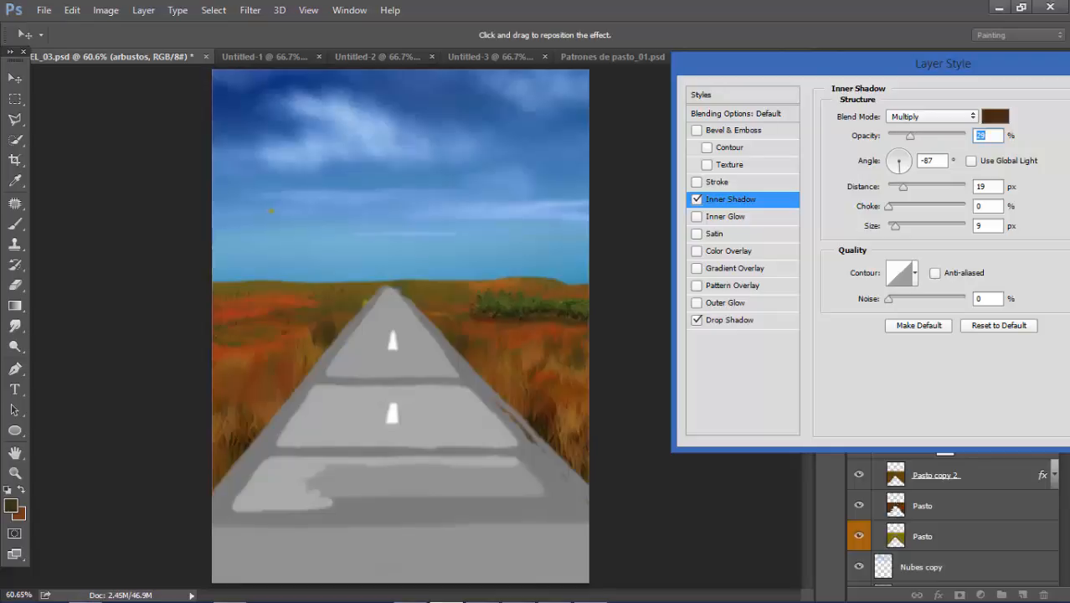
pyautogui.press('Return')
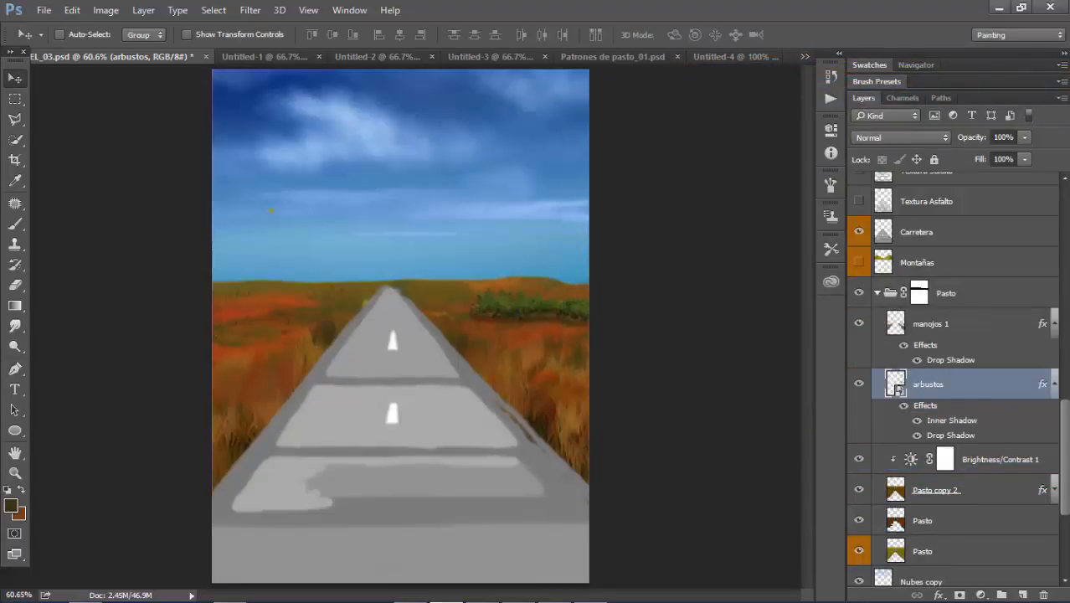
pyautogui.moveTo(477, 297); pyautogui.dragTo(586, 294)
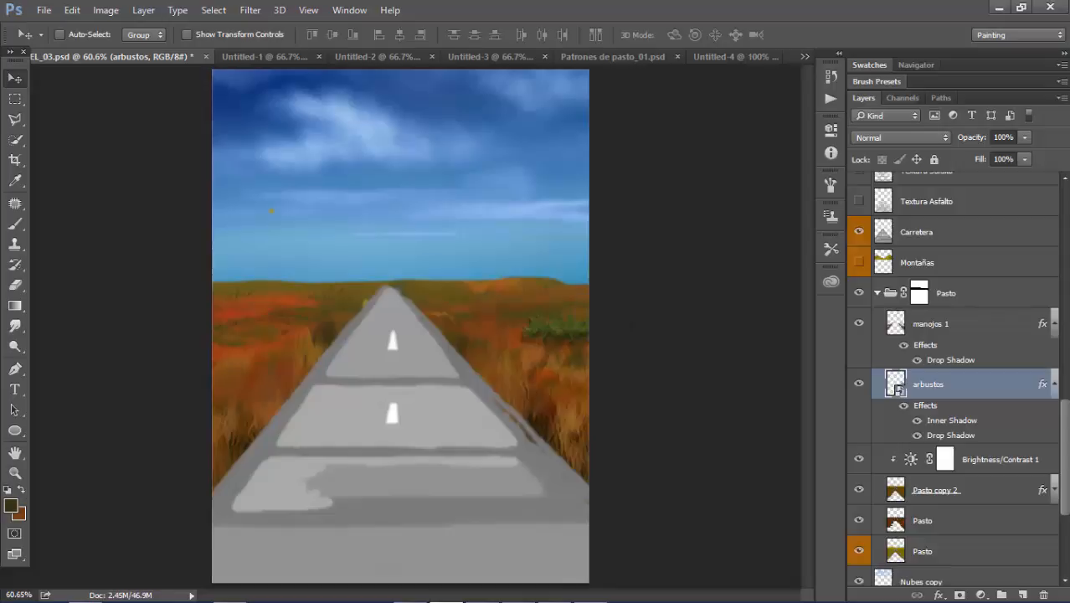
# - Try out blend modes such as Multiply, Color Burn, Overlay and Linear Light on the arbustos layer, then return it to Normal
pyautogui.click(900, 137)
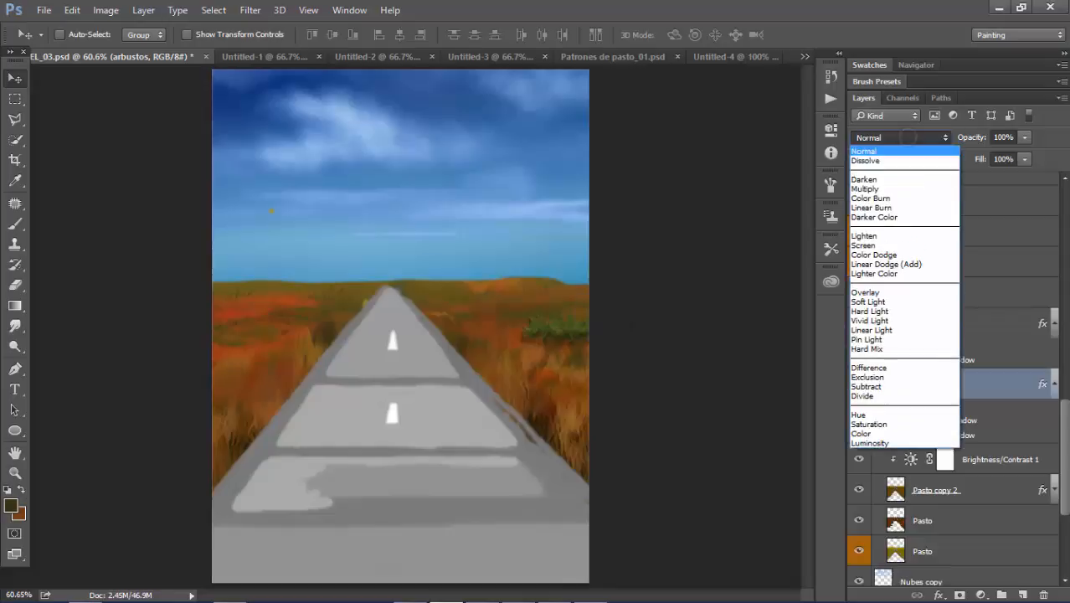
pyautogui.click(871, 190)
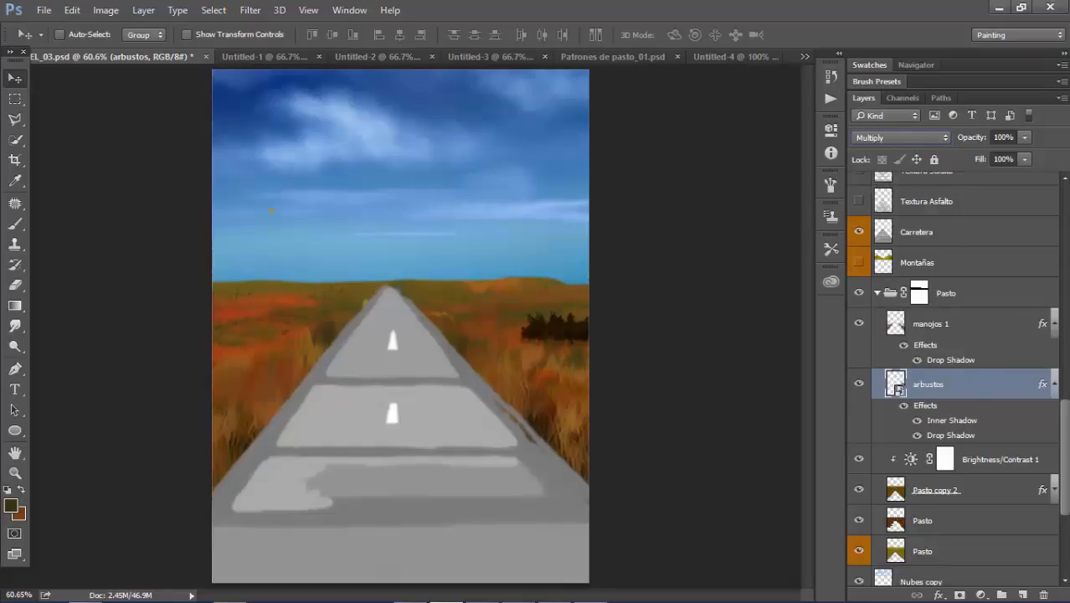
pyautogui.click(901, 137)
pyautogui.click(879, 152)
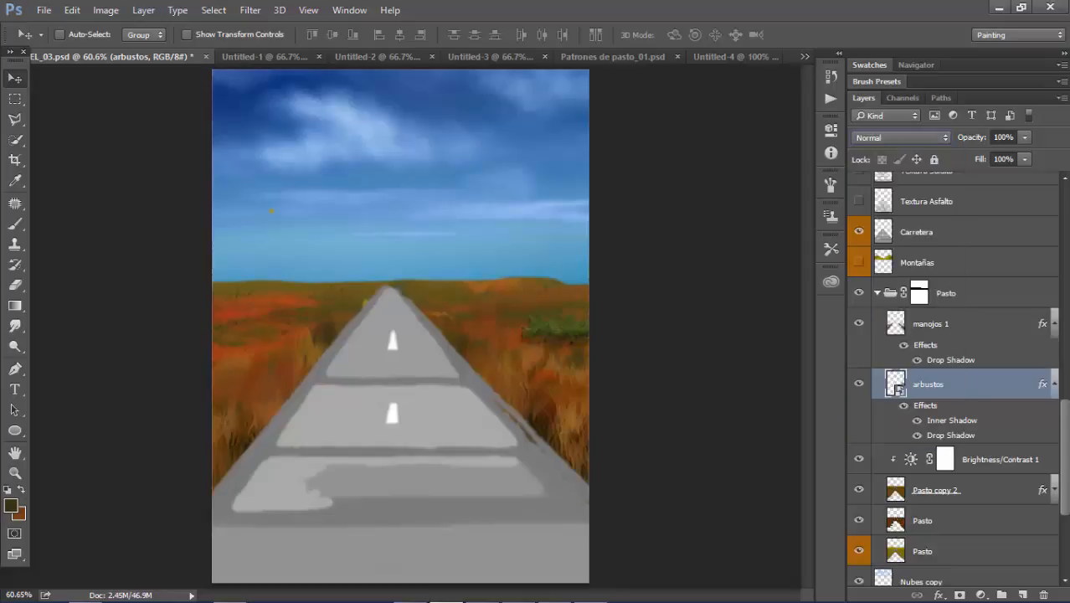
pyautogui.press('Down')
pyautogui.press('Up')
pyautogui.press('Down')
pyautogui.press('Down')
pyautogui.press('Down')
pyautogui.press('Down')
pyautogui.press('Down')
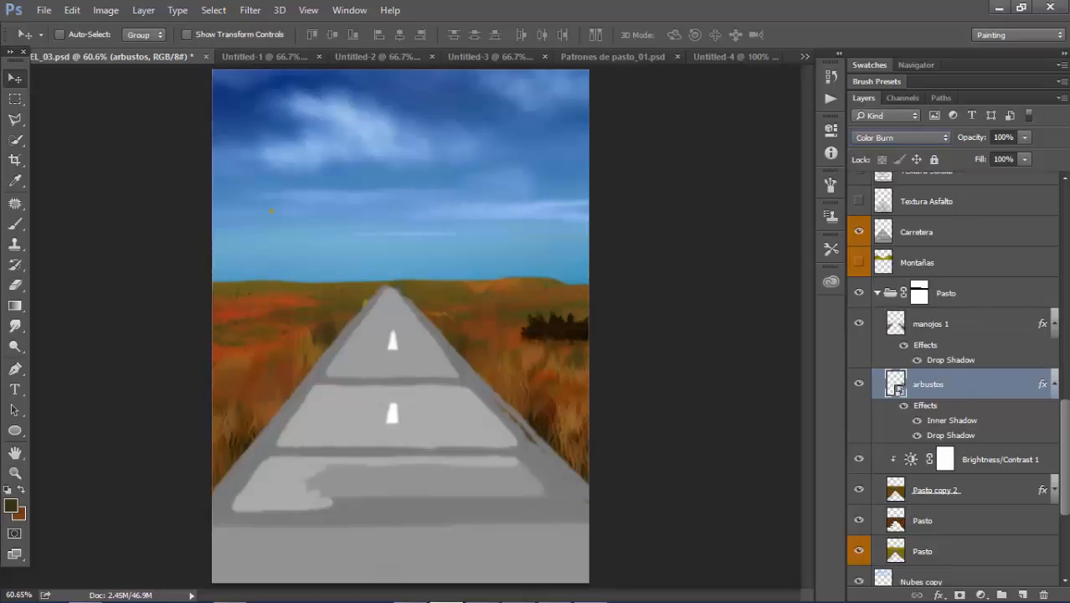
pyautogui.press('Up')
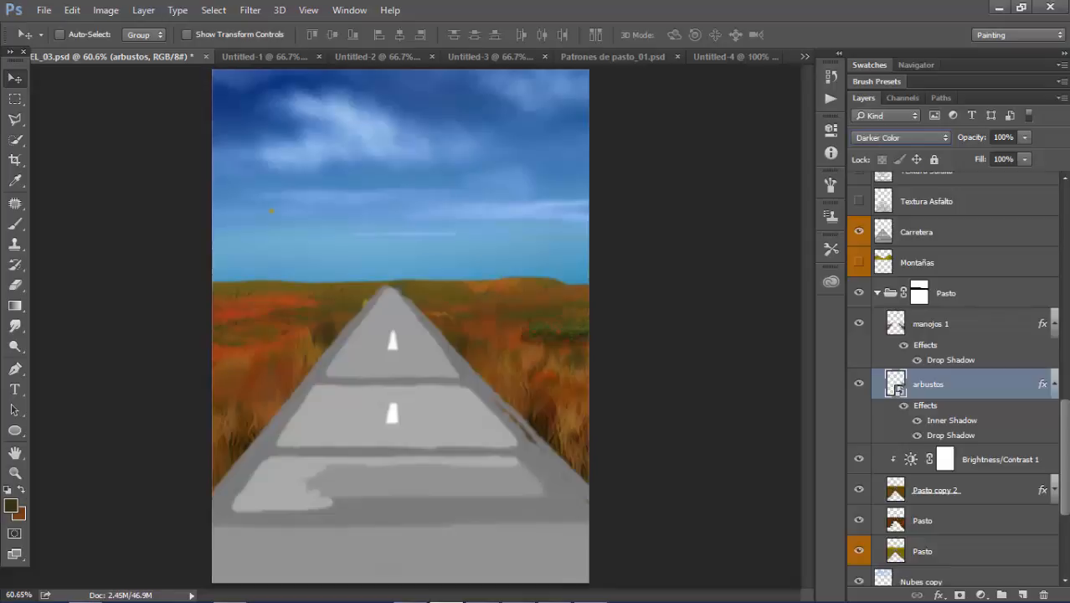
pyautogui.press('Down')
pyautogui.press('Down')
pyautogui.press('Down')
pyautogui.press('Down')
pyautogui.press('Down')
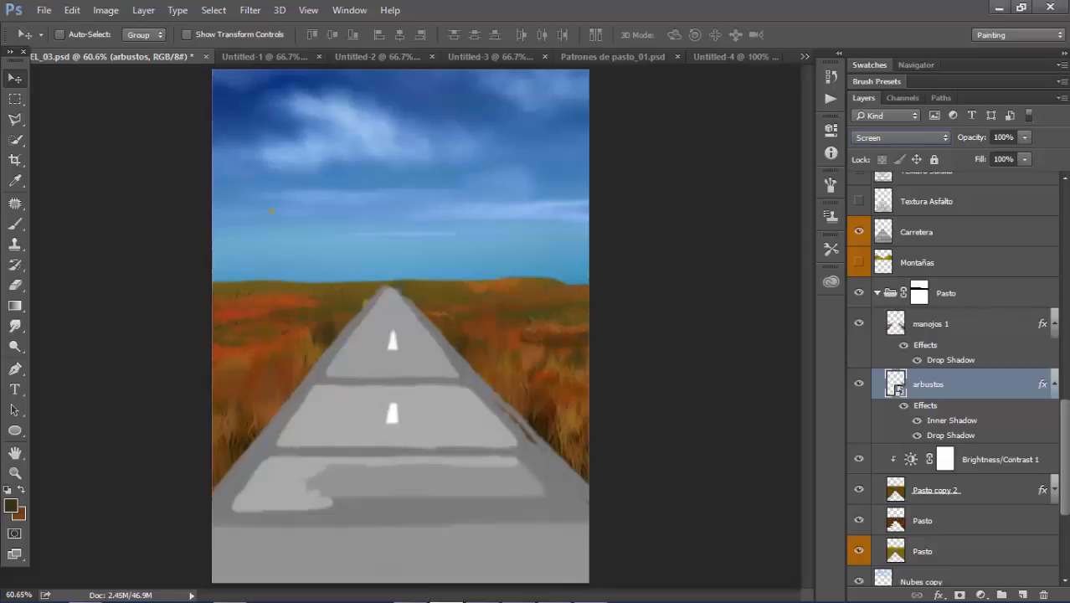
pyautogui.press('Down')
pyautogui.press('Down')
pyautogui.press('Down')
pyautogui.press('Down')
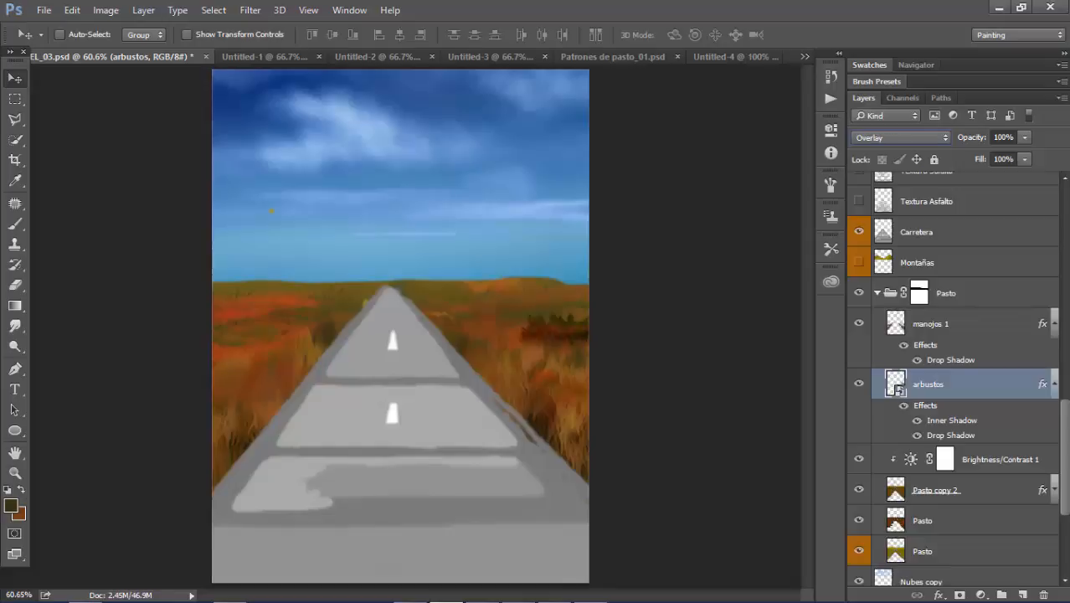
pyautogui.press('Down')
pyautogui.press('Down')
pyautogui.press('Down')
pyautogui.press('Down')
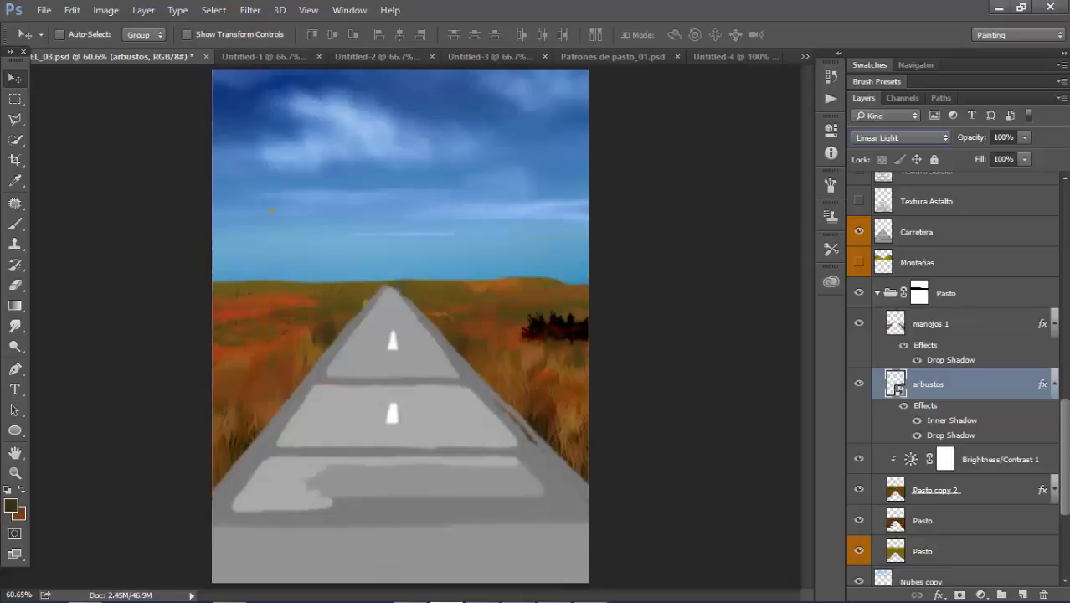
pyautogui.press('Down')
pyautogui.press('Down')
pyautogui.press('Down')
pyautogui.press('Down')
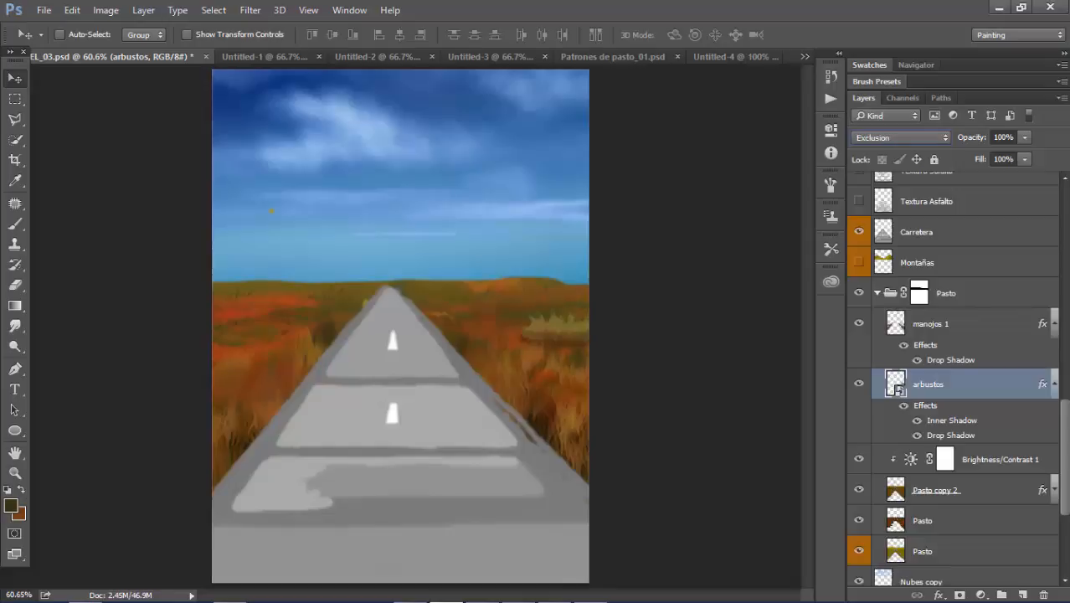
pyautogui.press('Down')
pyautogui.press('Down')
pyautogui.press('Down')
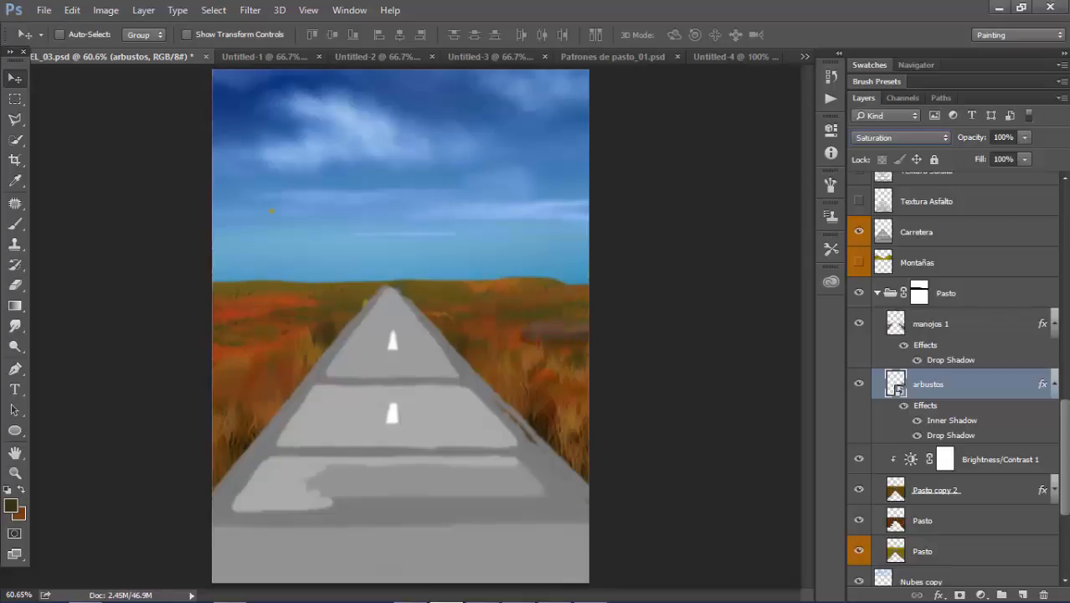
pyautogui.press('Up')
pyautogui.press('Up')
pyautogui.press('Up')
pyautogui.press('Up')
pyautogui.press('Up')
pyautogui.press('Up')
pyautogui.press('Up')
pyautogui.press('Up')
pyautogui.press('Up')
pyautogui.press('Up')
pyautogui.press('Up')
pyautogui.press('Up')
pyautogui.press('Up')
pyautogui.press('Up')
pyautogui.press('Up')
pyautogui.press('Up')
pyautogui.press('Up')
pyautogui.press('Up')
pyautogui.press('Up')
pyautogui.press('Up')
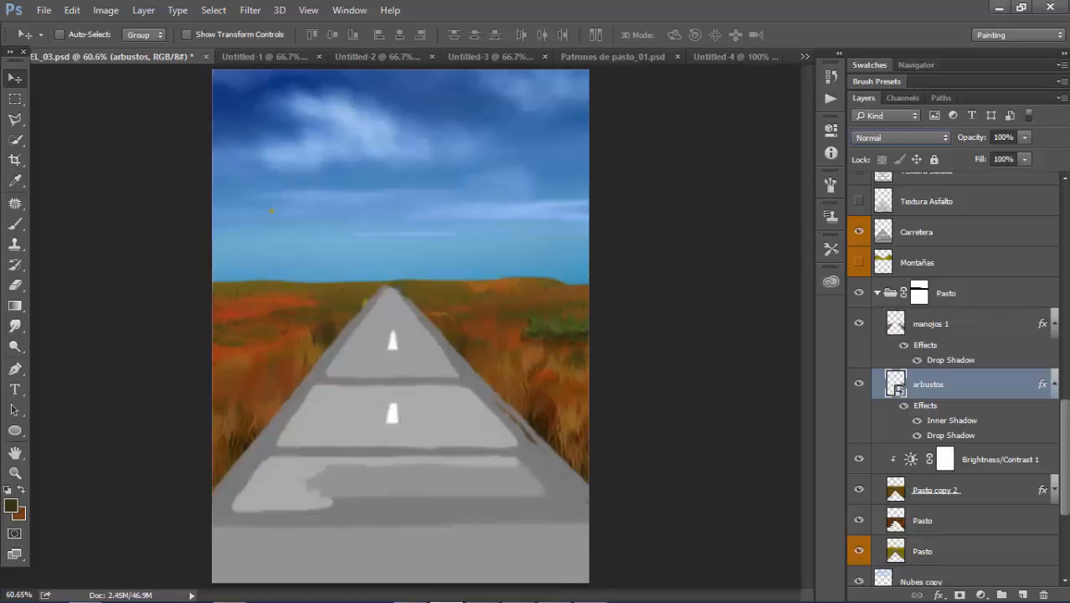
# - Lower the arbustos layer's opacity to 67% and move the strip further down the grass right of the road
pyautogui.click(1025, 137)
pyautogui.moveTo(1026, 155); pyautogui.dragTo(999, 155)
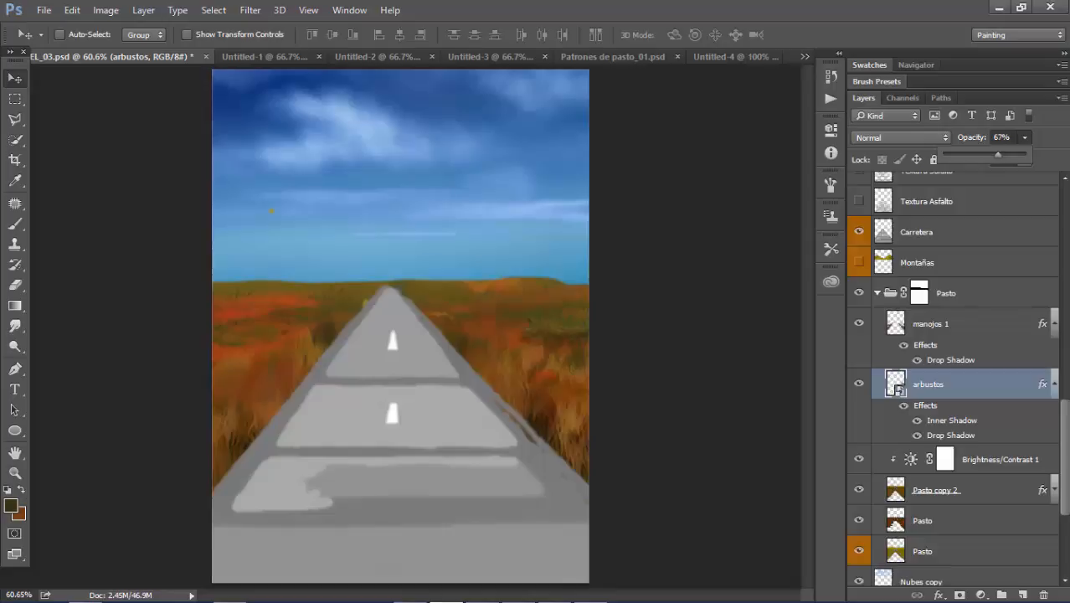
pyautogui.click(567, 320)
pyautogui.moveTo(567, 320); pyautogui.dragTo(589, 334)
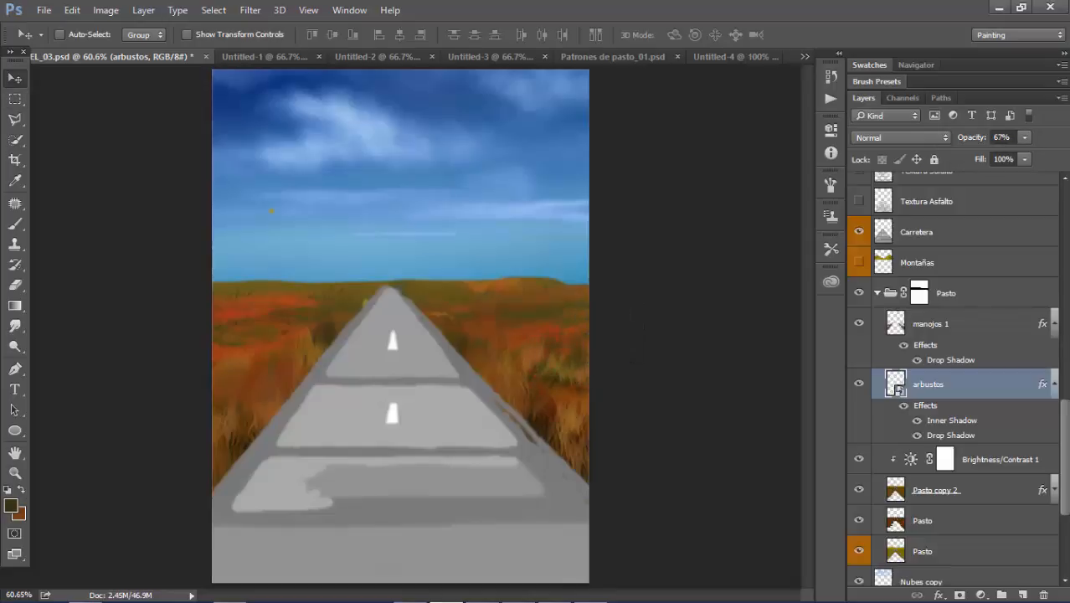
# - Duplicate the bush strip twice onto the grass left of the road and scale the second copy down to about 20%
pyautogui.moveTo(569, 388); pyautogui.dragTo(182, 366)
pyautogui.moveTo(256, 386); pyautogui.dragTo(366, 340)
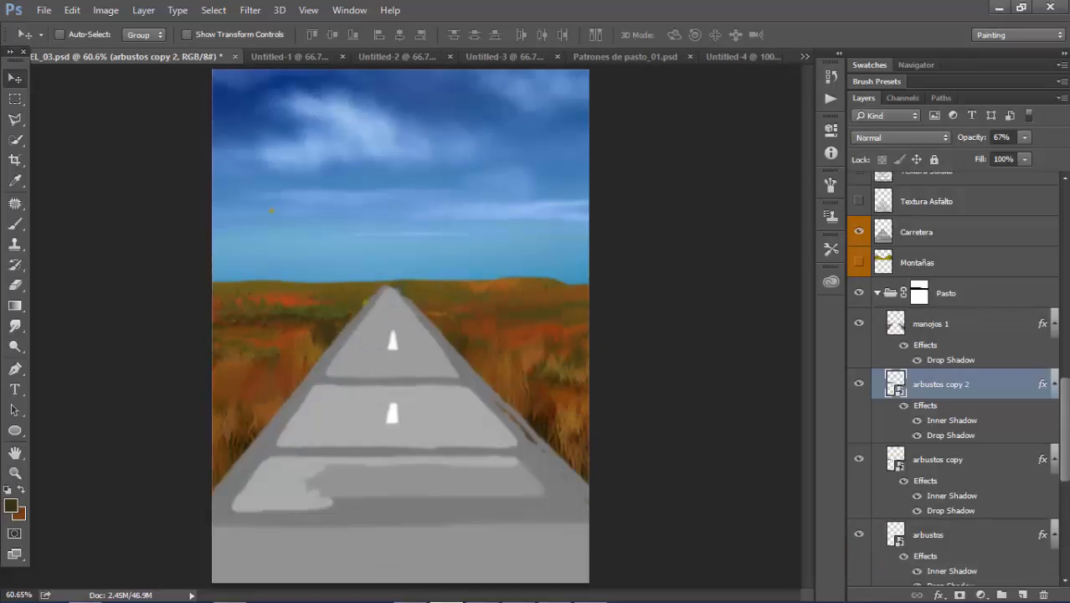
pyautogui.hotkey('ctrl', 't')
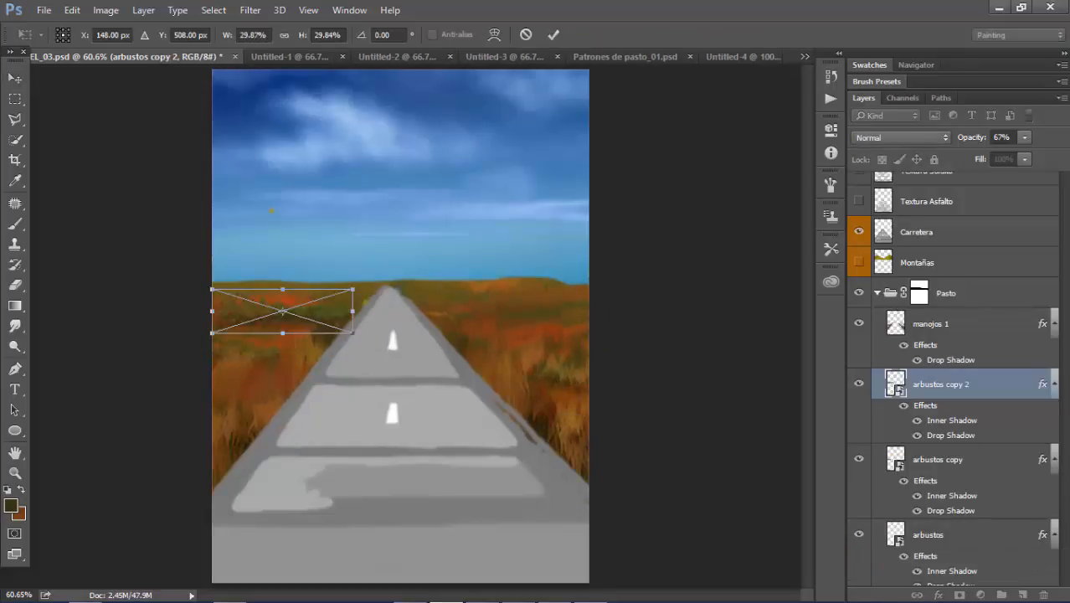
pyautogui.moveTo(352, 288); pyautogui.dragTo(330, 324)
pyautogui.press('Return')
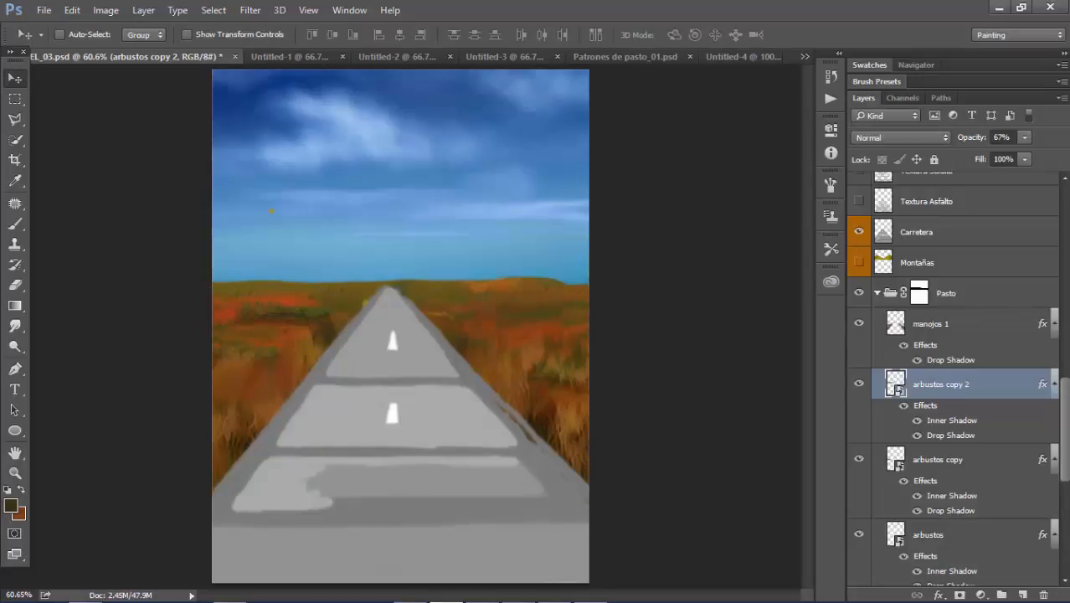
pyautogui.moveTo(331, 281); pyautogui.dragTo(289, 294)
pyautogui.hotkey('ctrl', 't')
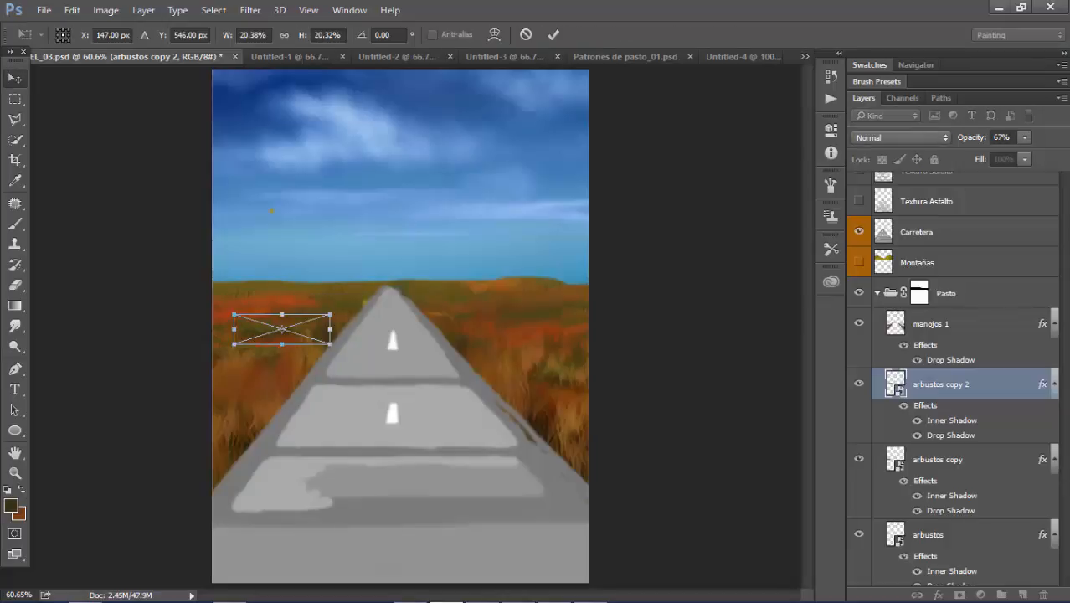
pyautogui.press('Return')
# - Duplicate the small bush strip onto the far grass right of the road, flip it horizontally and adjust its position
pyautogui.moveTo(293, 375); pyautogui.dragTo(494, 359)
pyautogui.hotkey('ctrl', 't')
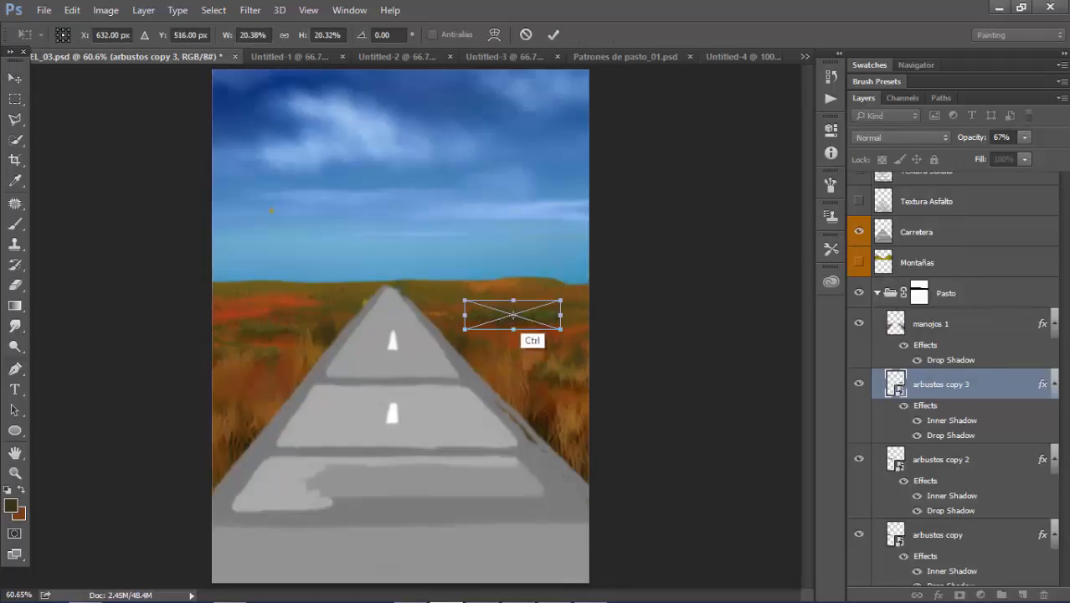
pyautogui.rightClick(537, 311)
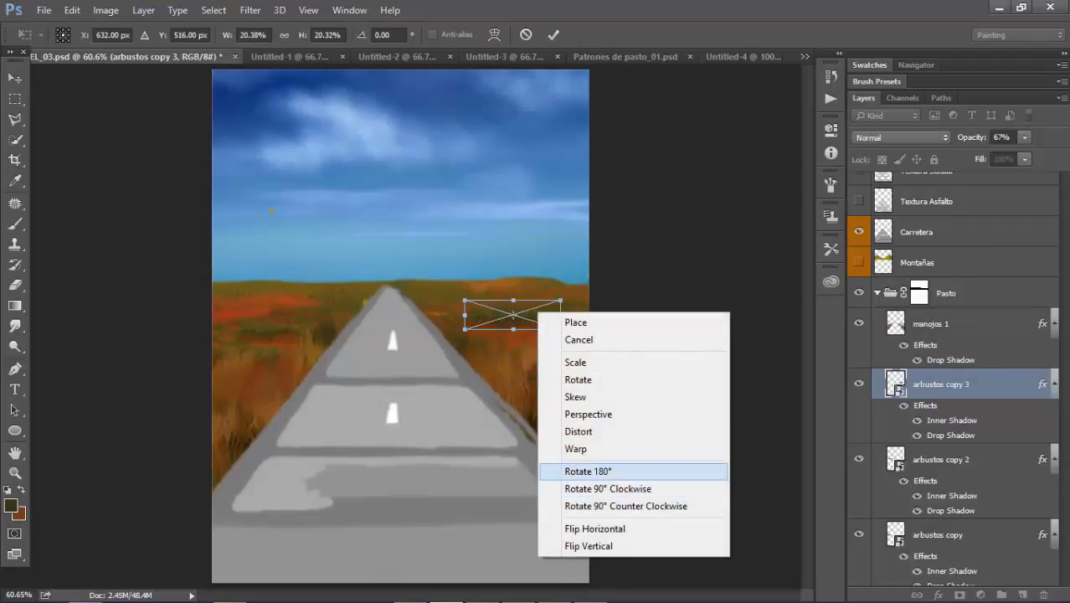
pyautogui.click(595, 528)
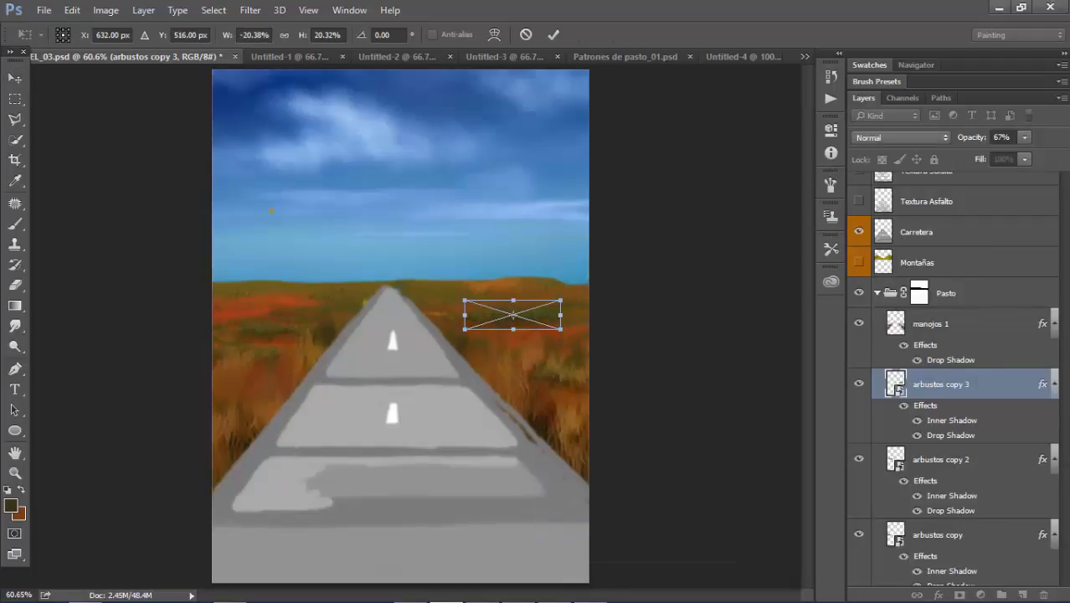
pyautogui.press('Return')
pyautogui.moveTo(496, 328); pyautogui.dragTo(506, 326)
# - Ready the Brush tool on the manojos 1 layer and show the Pasto Seco1 to Pasto Seco4 palette swatch layers
pyautogui.click(950, 324)
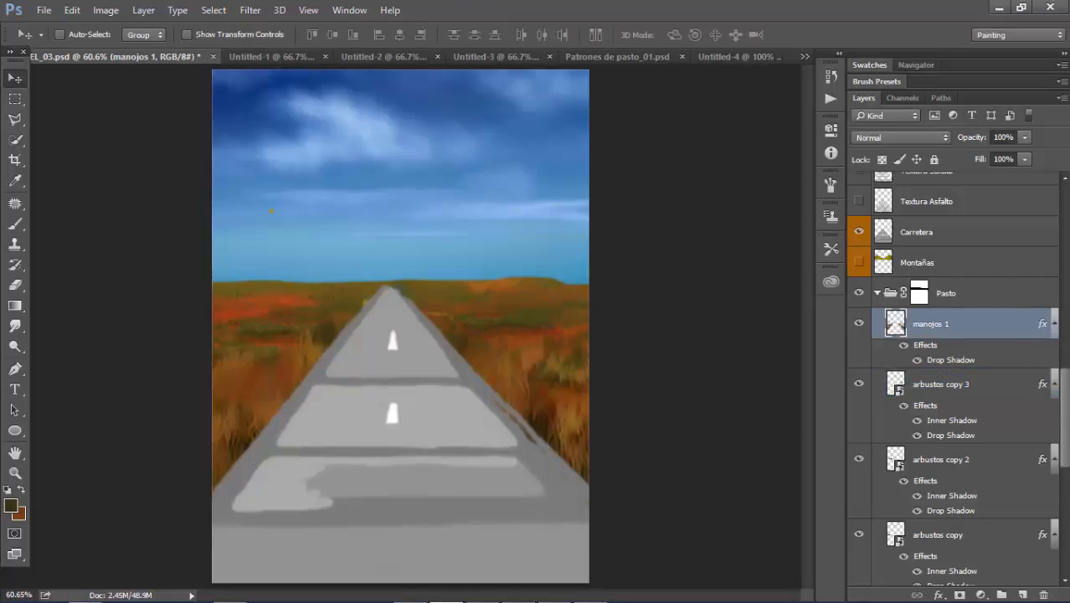
pyautogui.press('b')
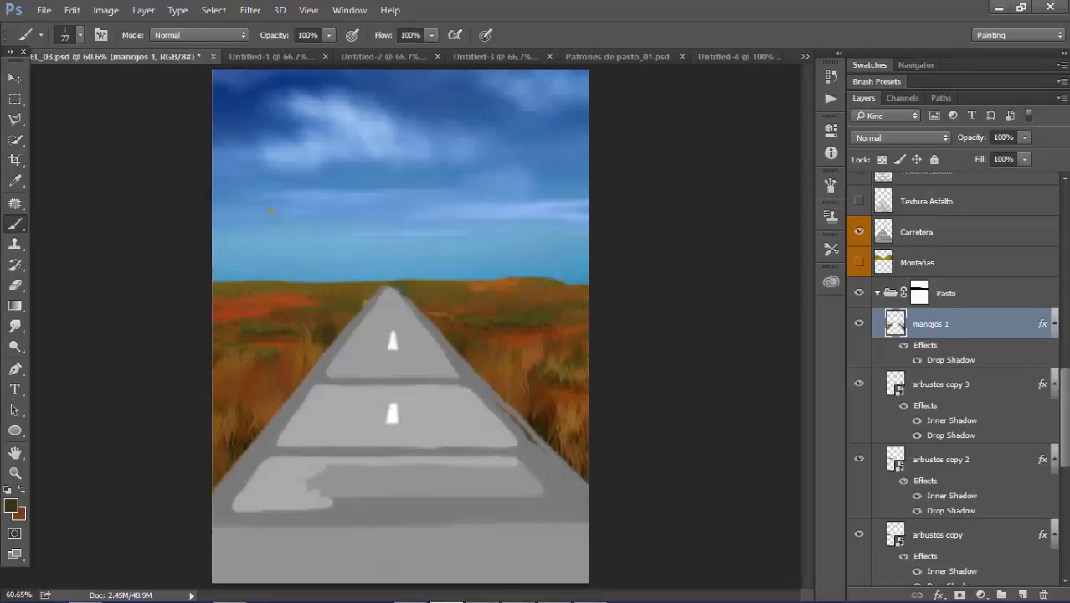
pyautogui.scroll(15, 955, 377)
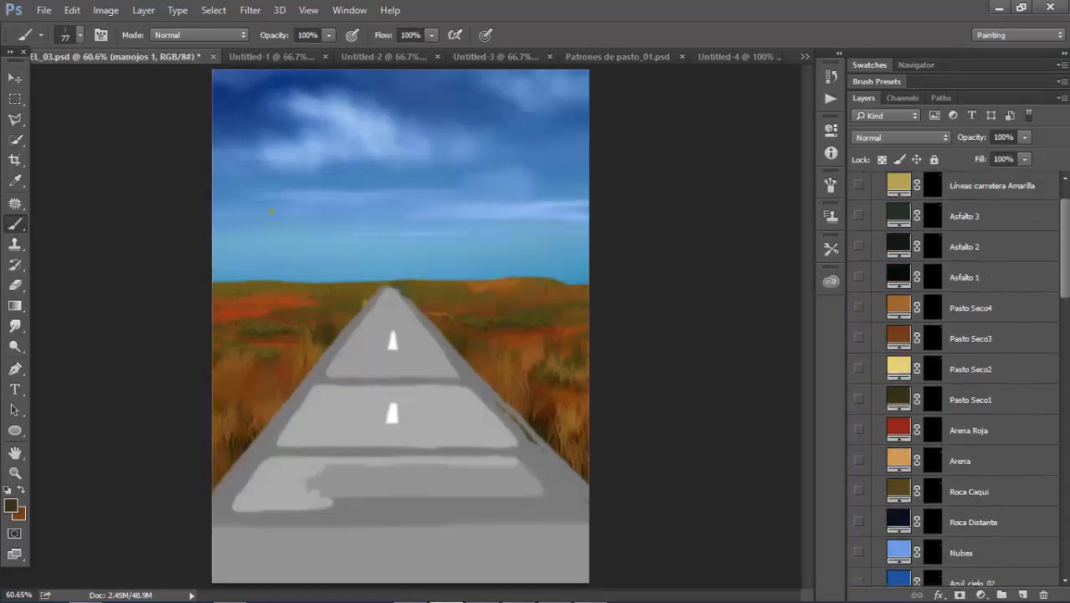
pyautogui.scroll(2, 955, 376)
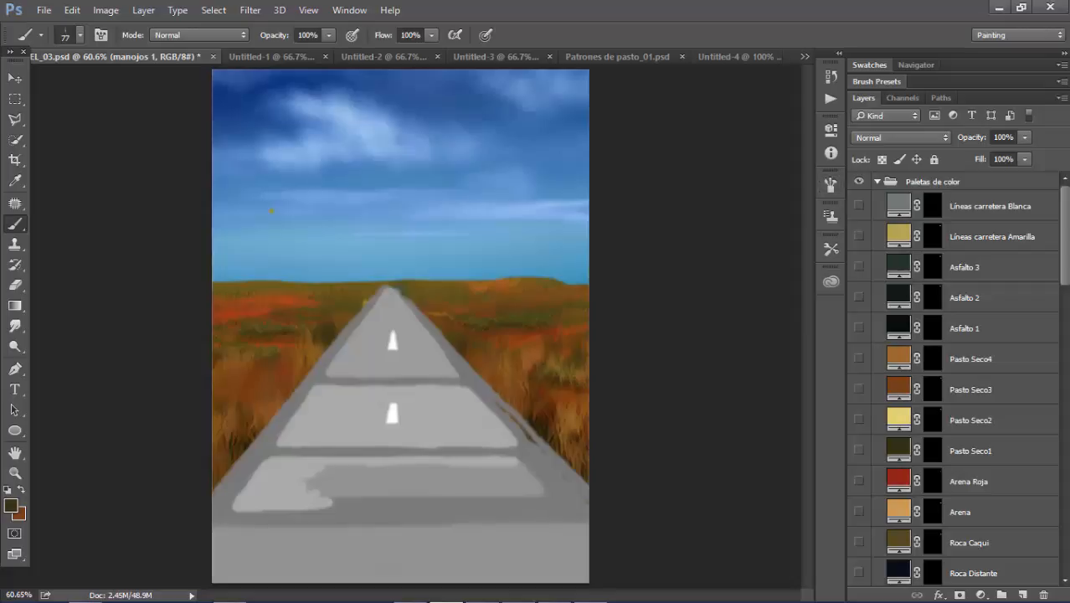
pyautogui.scroll(-3, 955, 377)
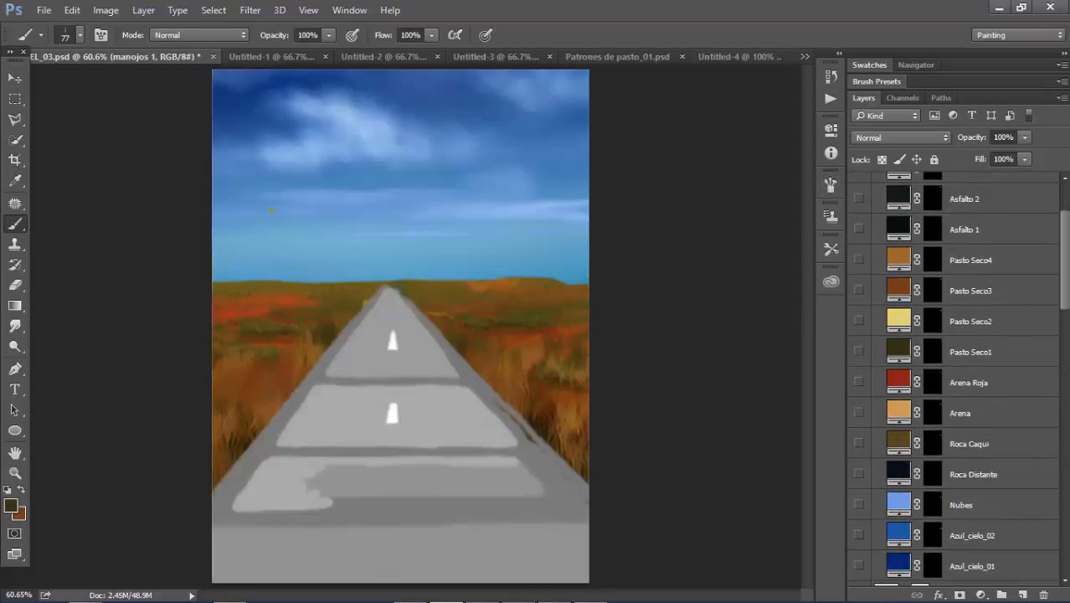
pyautogui.moveTo(859, 260); pyautogui.dragTo(859, 351)
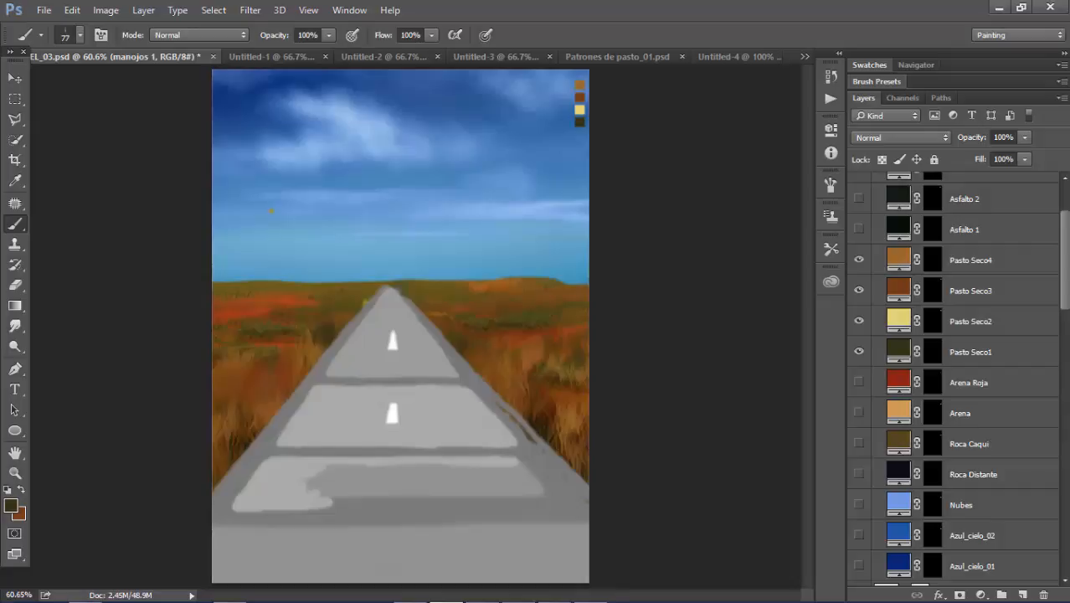
pyautogui.moveTo(1065, 260); pyautogui.dragTo(1064, 410)
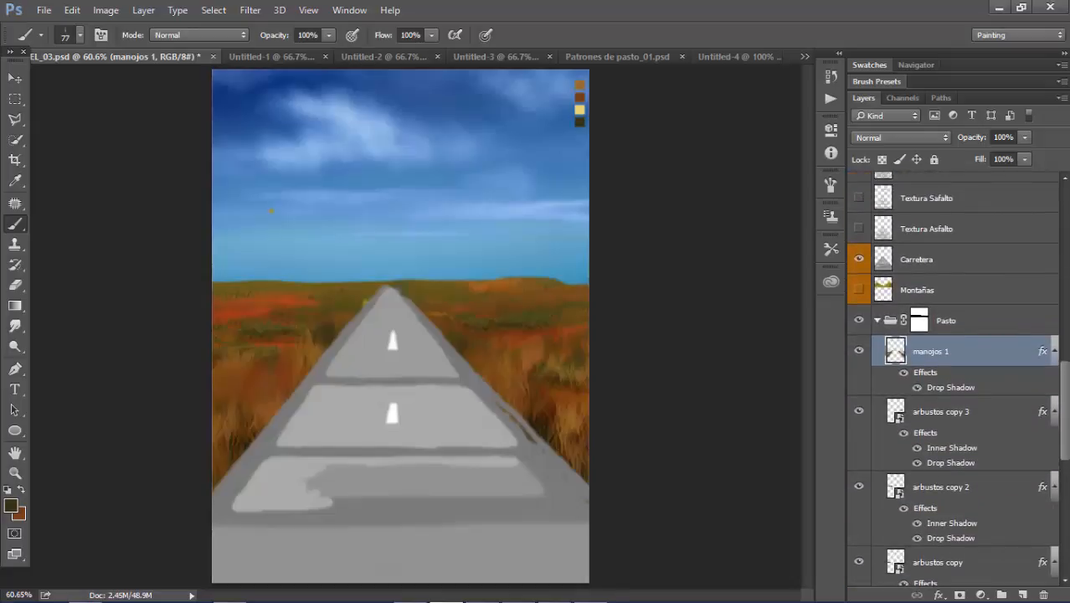
# - Check the manojos 1 layer by hiding and showing it, and set the grass brush size to 44 px
pyautogui.click(858, 351)
pyautogui.click(859, 351)
pyautogui.rightClick(556, 317)
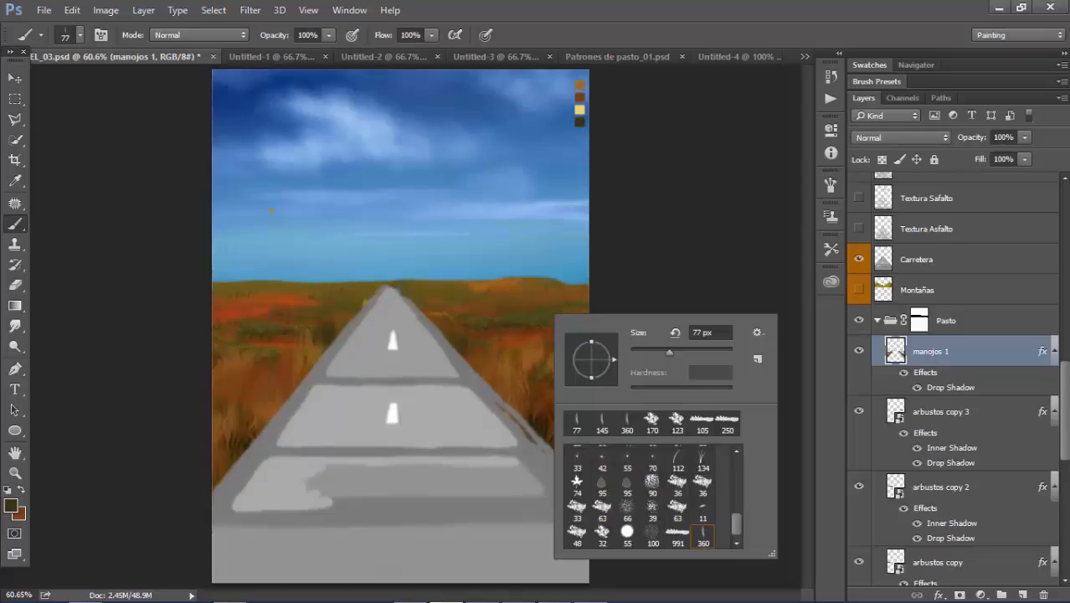
pyautogui.moveTo(670, 353); pyautogui.dragTo(653, 352)
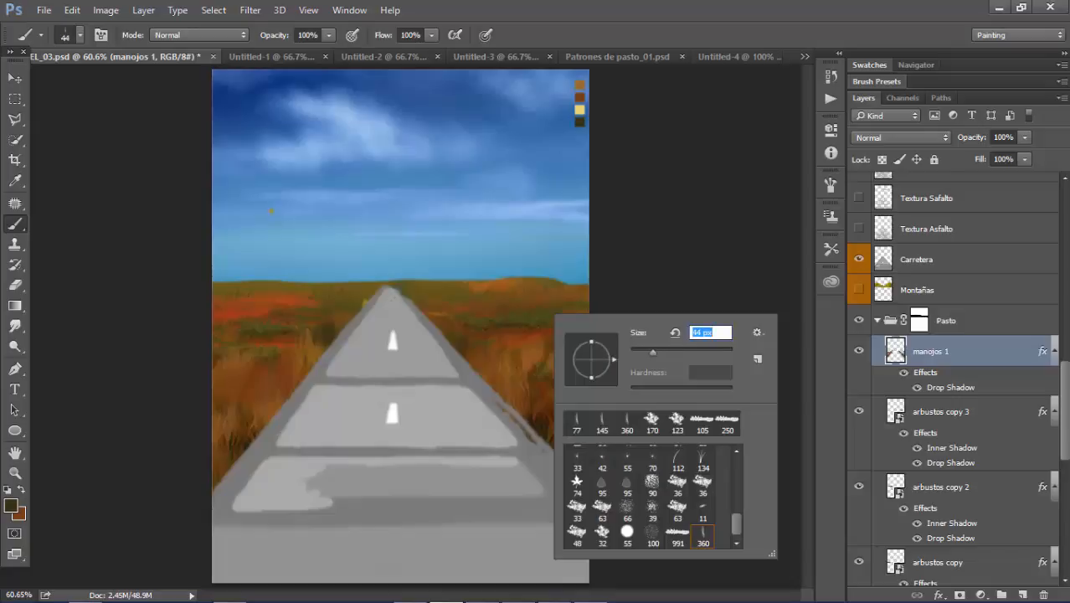
pyautogui.press('Return')
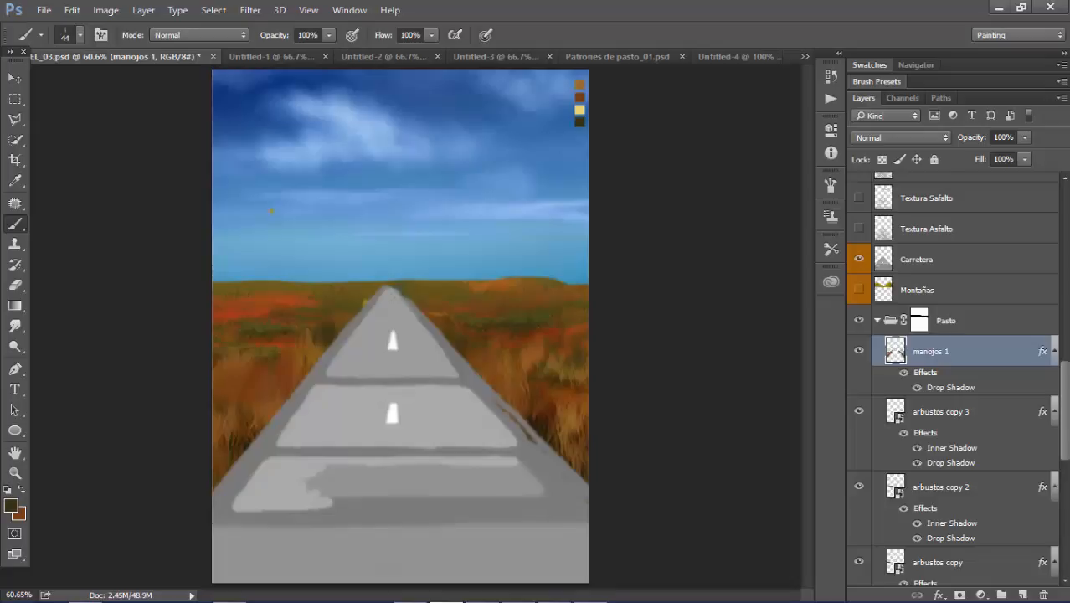
# - Paint small grass tufts right of the road using the sampled reddish-brown and light brown swatches, and lower the brush opacity to 69%
pyautogui.keyDown('alt'); pyautogui.click(580, 98); pyautogui.keyUp('alt')
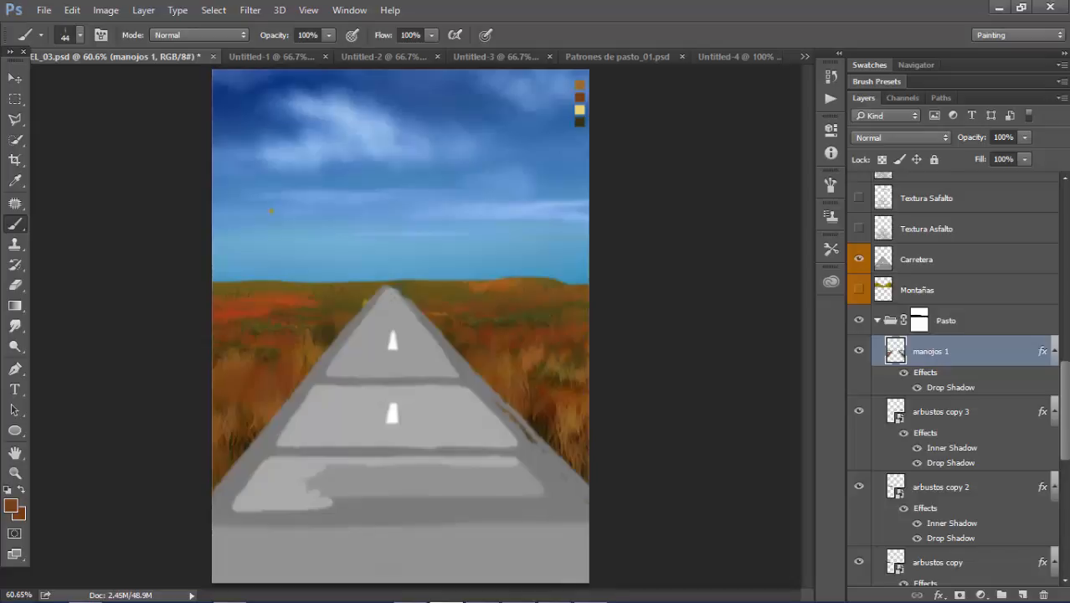
pyautogui.keyDown('alt'); pyautogui.click(579, 87); pyautogui.keyUp('alt')
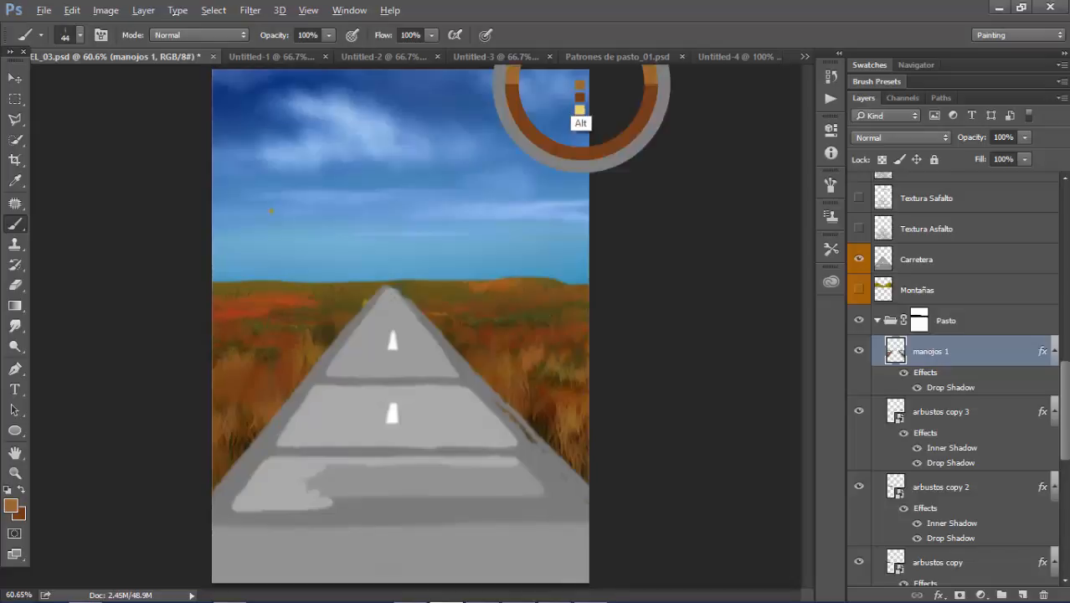
pyautogui.moveTo(443, 317)
pyautogui.mouseDown()
pyautogui.moveTo(431, 304)
pyautogui.moveTo(453, 303)
pyautogui.mouseUp()
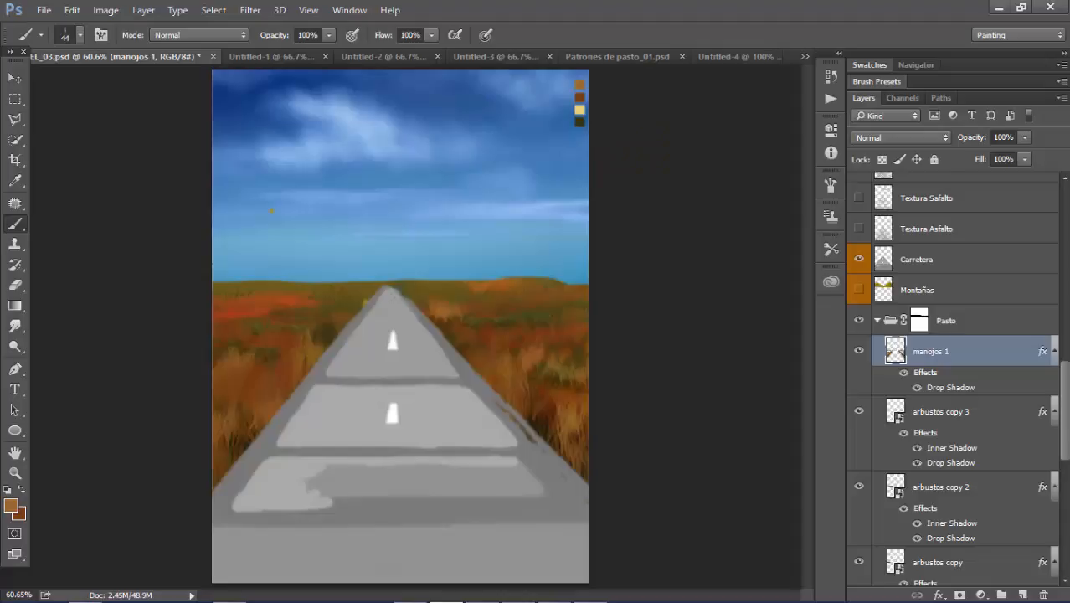
pyautogui.press('ctrl')
pyautogui.click(329, 35)
pyautogui.moveTo(334, 53); pyautogui.dragTo(303, 53)
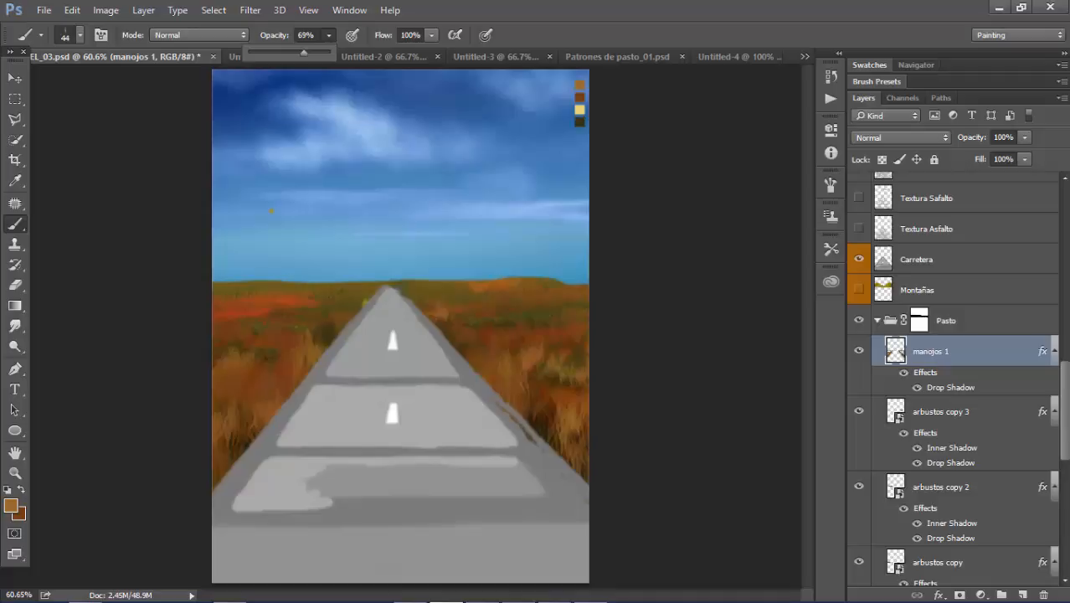
# - Outline the stray orange speck in the sky left of the road with a four-sided polygonal lasso selection
pyautogui.press('l')
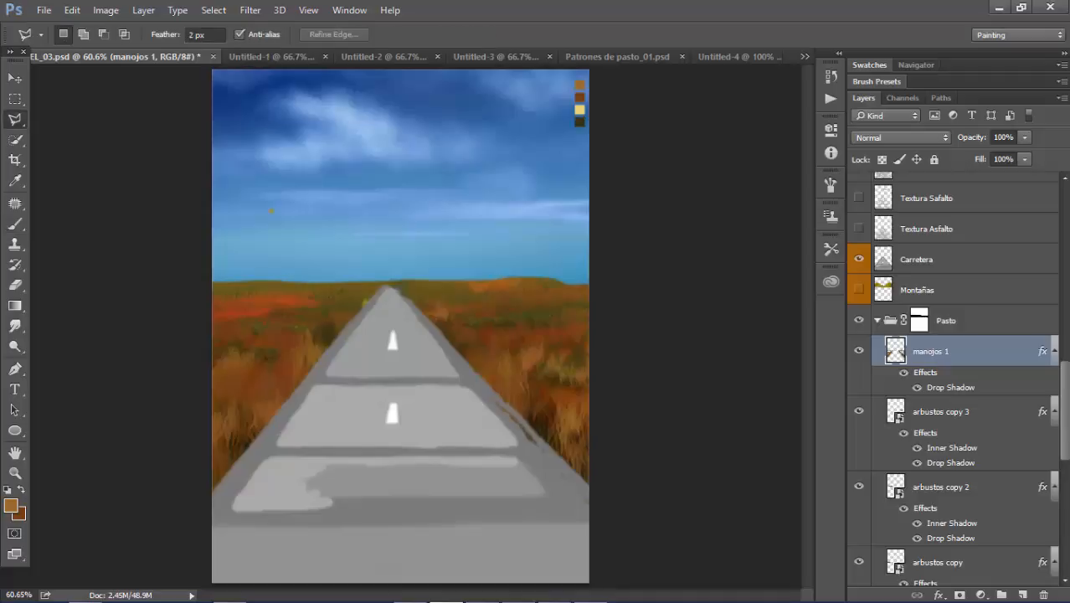
pyautogui.click(291, 199)
pyautogui.click(252, 189)
pyautogui.click(245, 235)
pyautogui.click(288, 228)
pyautogui.click(291, 198)
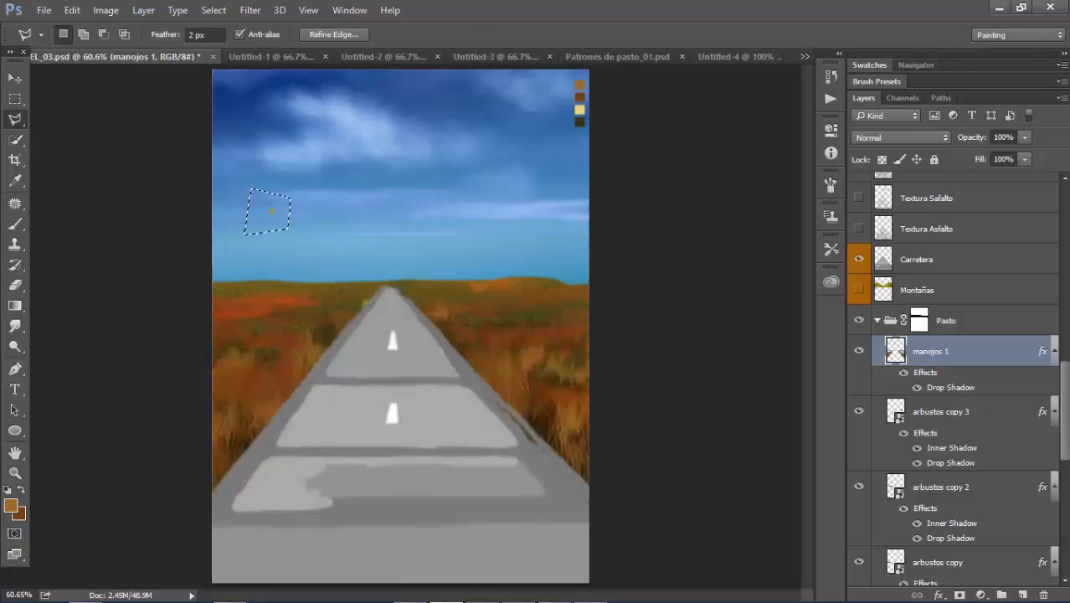
# - Find the stray speck among the Pasto layers, delete it from Pasto copy 2 and clear the selection
pyautogui.press('v')
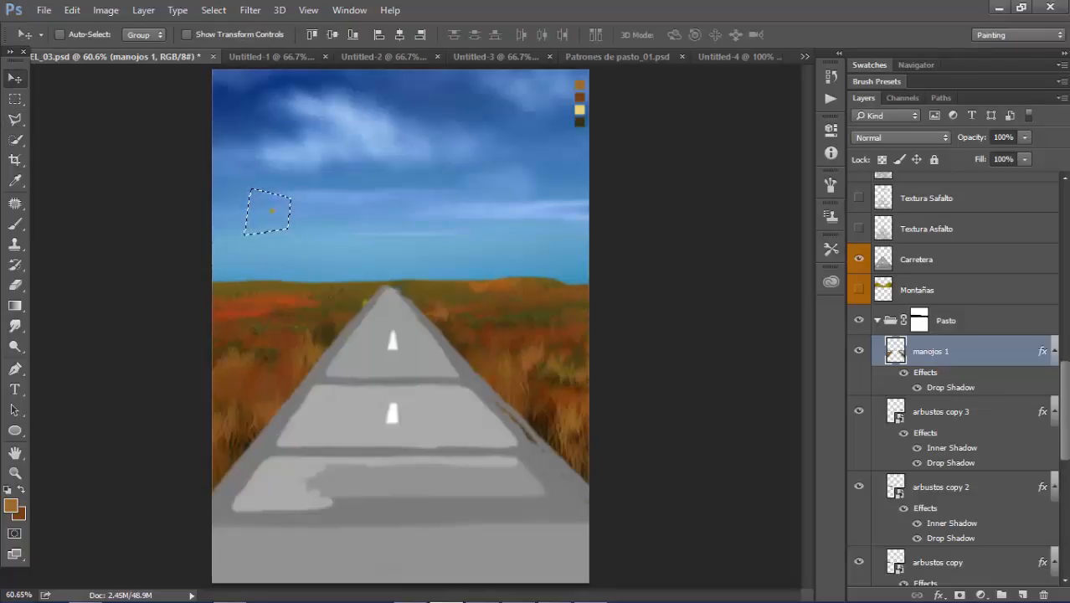
pyautogui.scroll(-10, 954, 377)
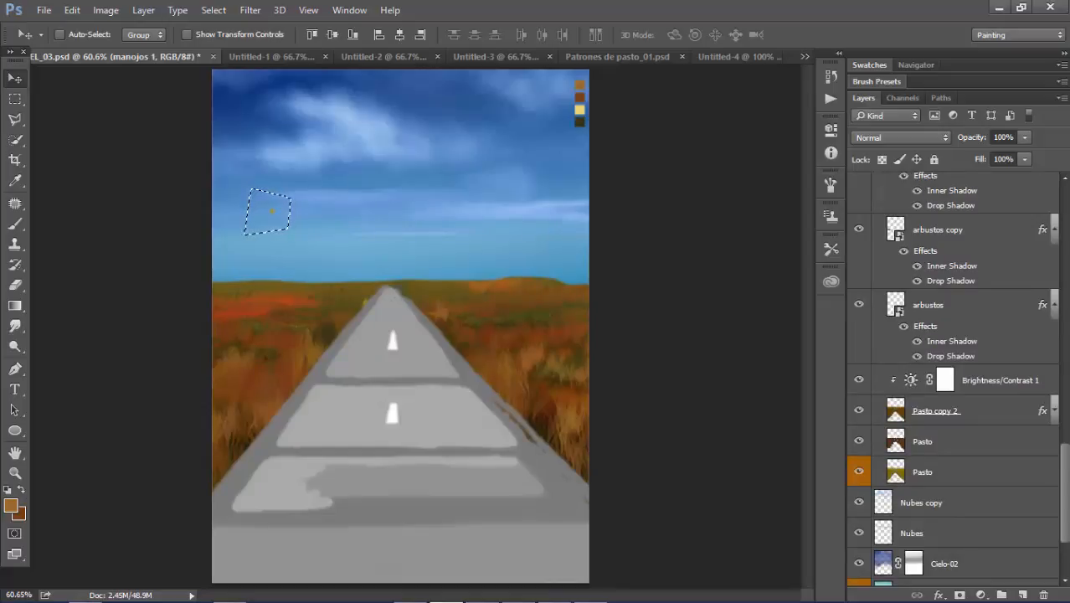
pyautogui.click(954, 472)
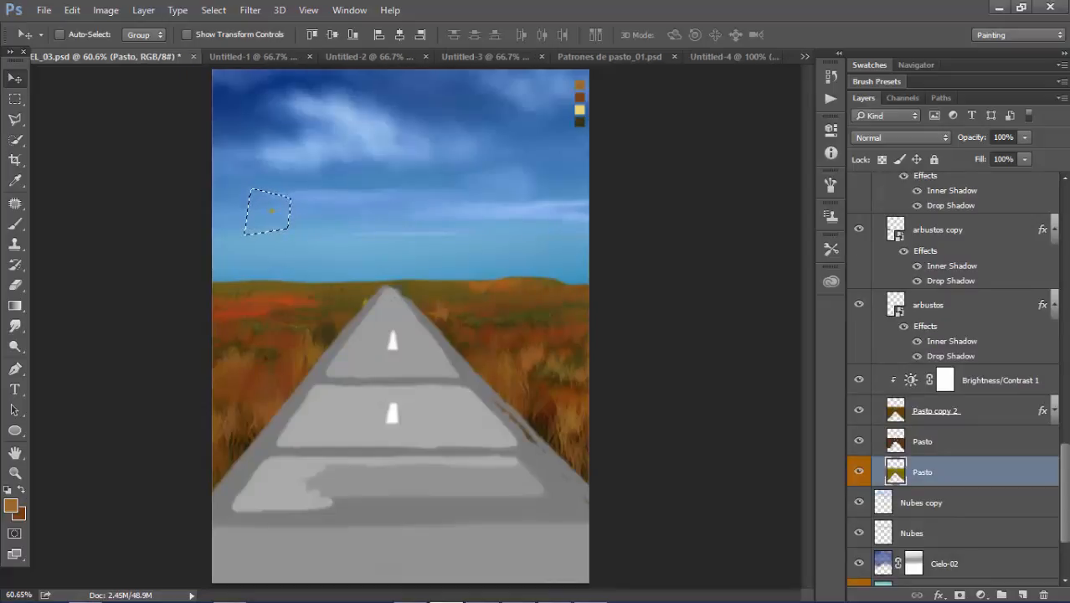
pyautogui.click(955, 441)
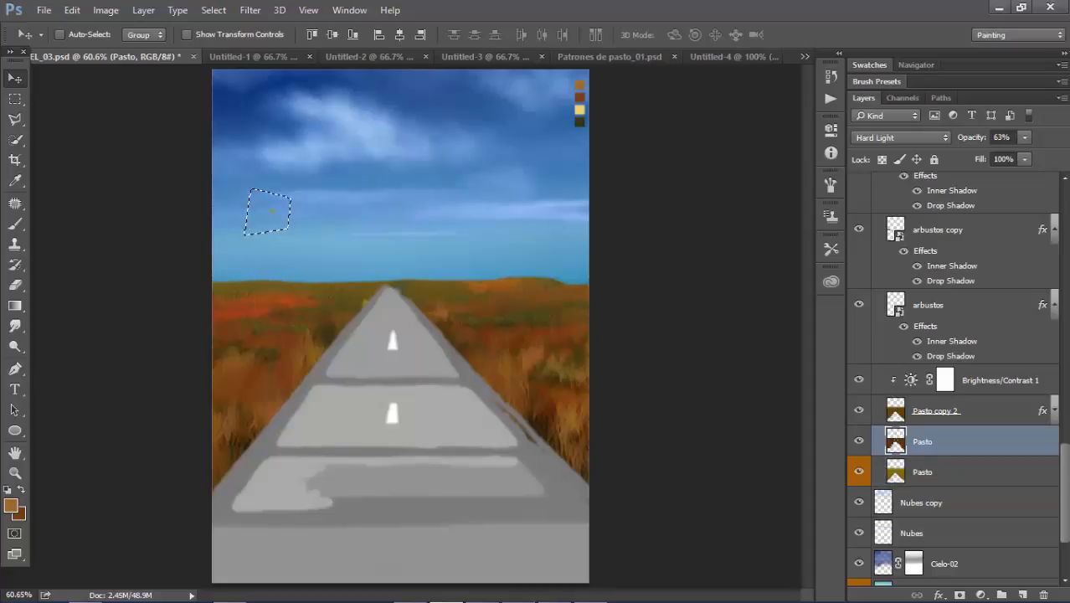
pyautogui.click(860, 442)
pyautogui.click(860, 442)
pyautogui.click(955, 410)
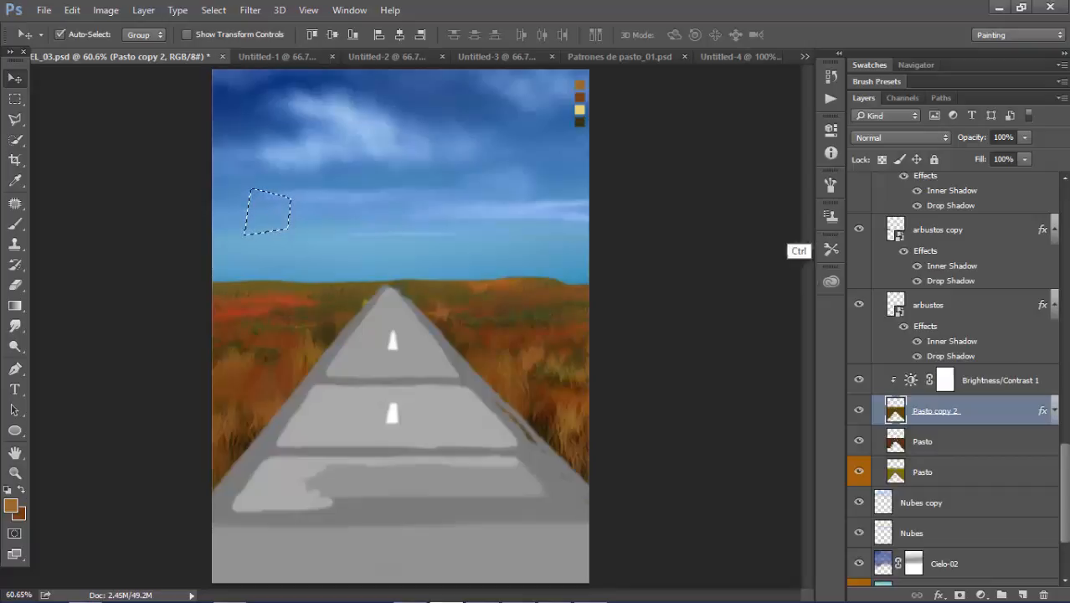
pyautogui.hotkey('ctrl', 'd')
# - Paint tiny grass tufts on the manojos 1 layer over the far grass left of the road with a 21 px brush
pyautogui.scroll(10, 955, 377)
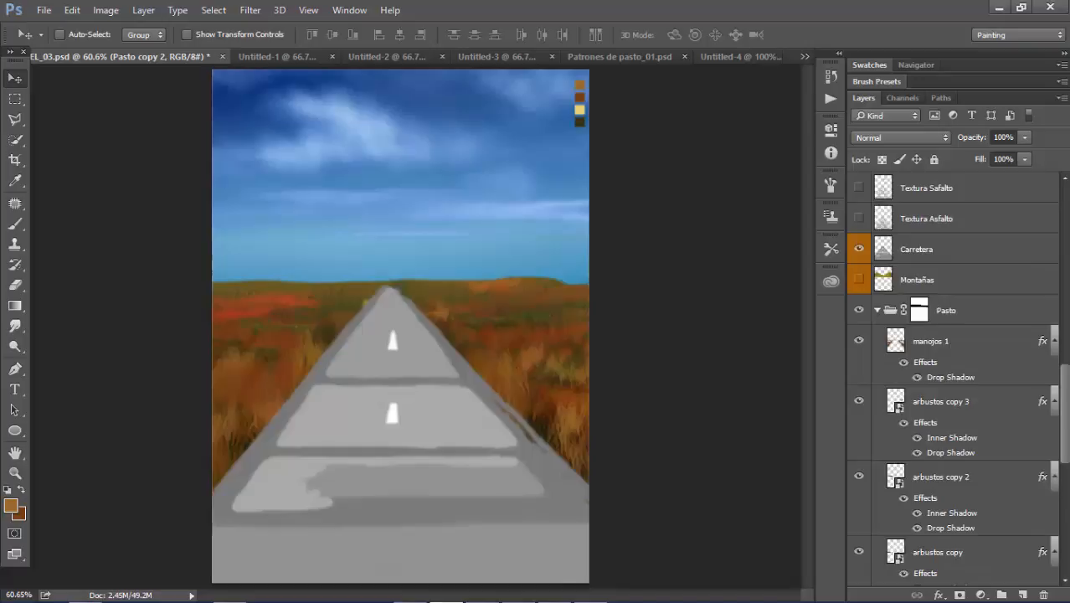
pyautogui.click(955, 341)
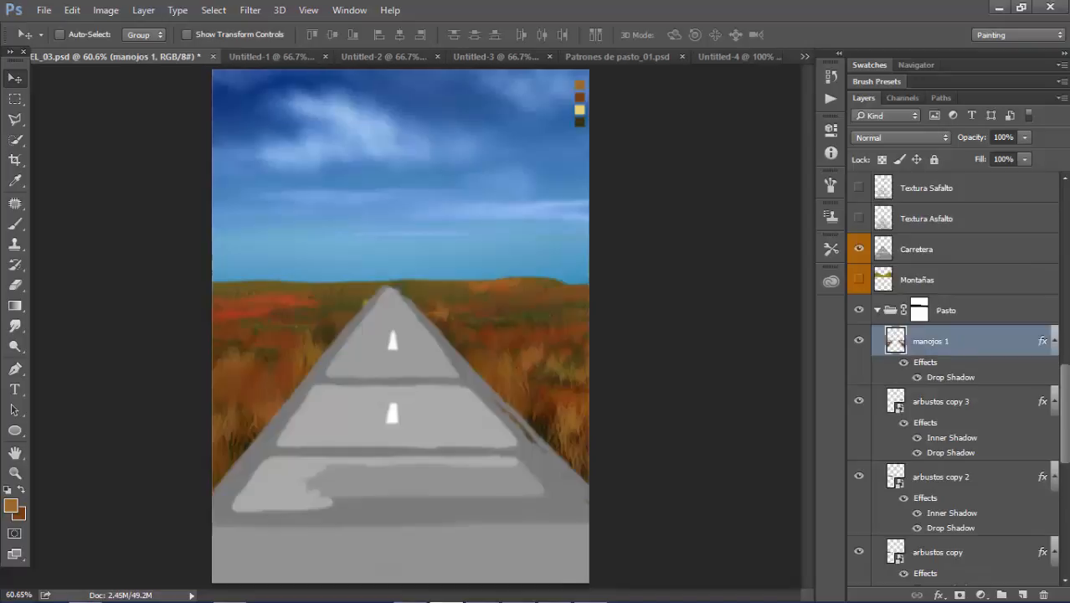
pyautogui.press('b')
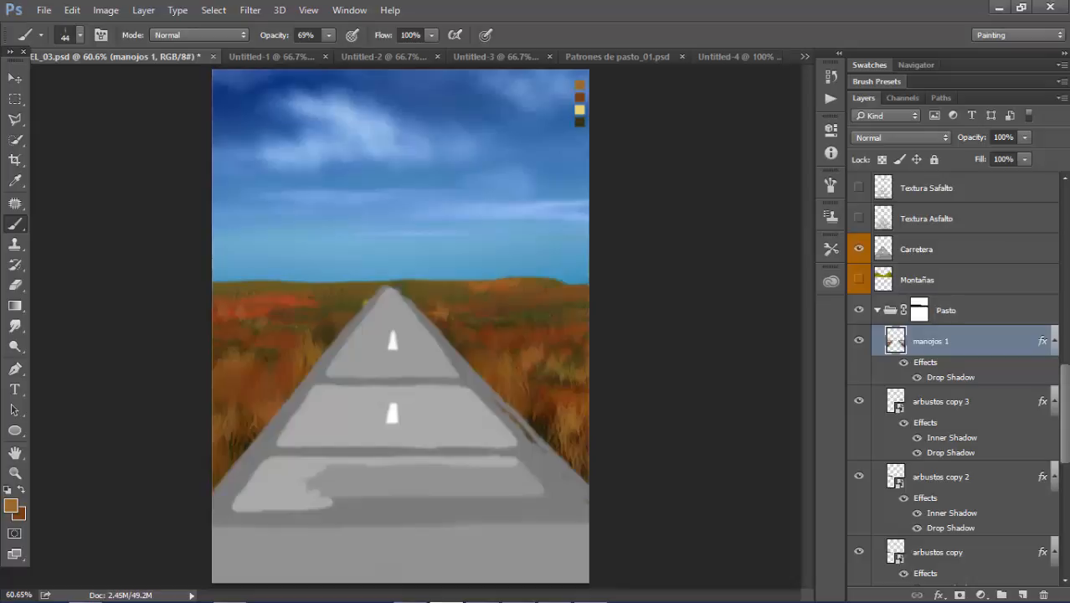
pyautogui.rightClick(281, 313)
pyautogui.moveTo(381, 352); pyautogui.dragTo(370, 352)
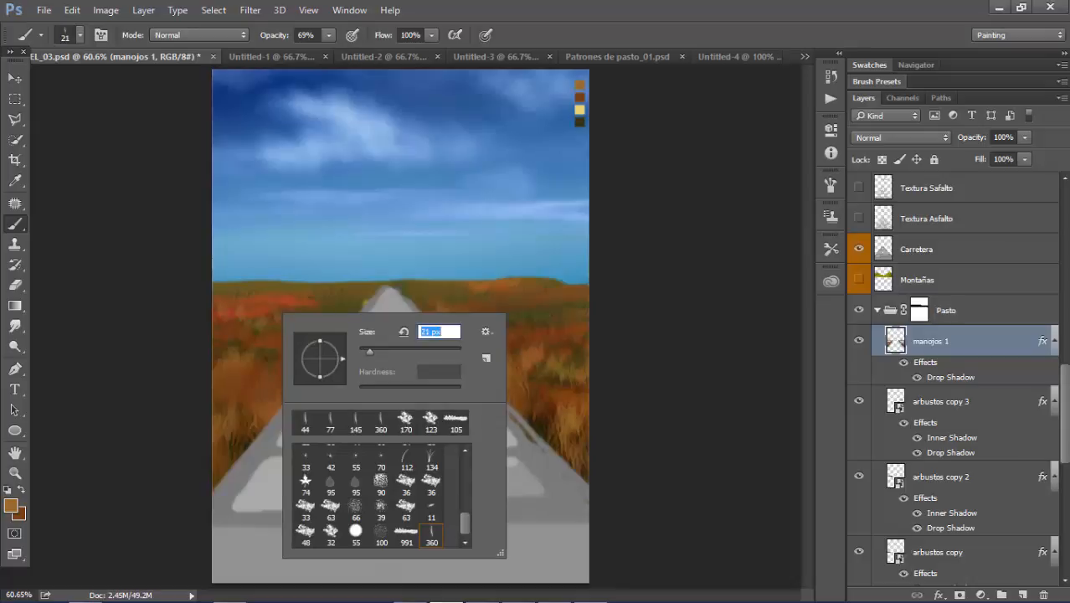
pyautogui.press('Return')
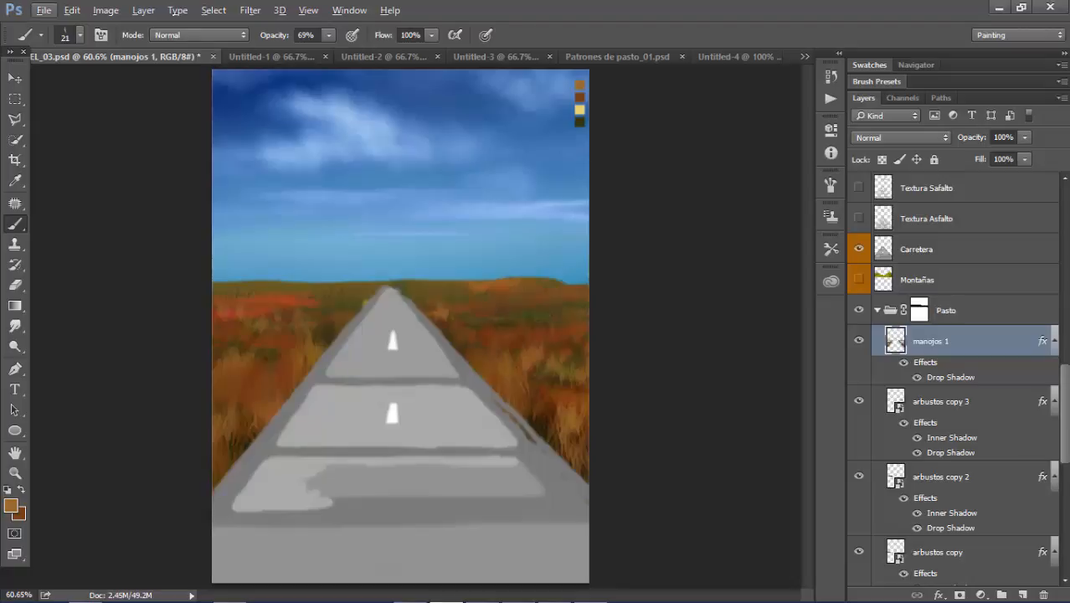
# - Hide the Carretera layer to examine the grass beneath the road, and show the layer again
pyautogui.press('v')
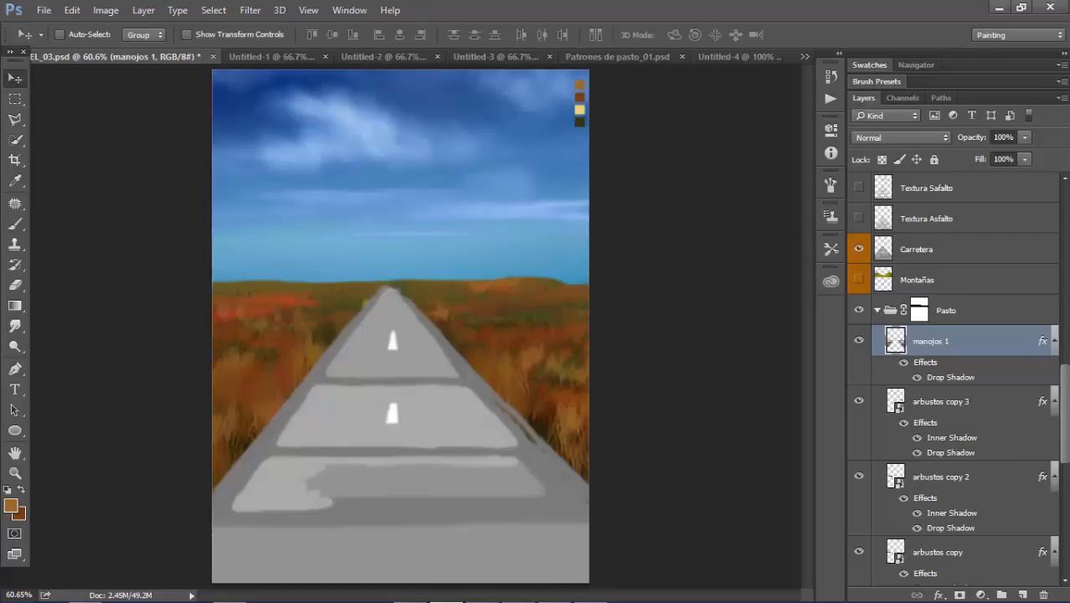
pyautogui.click(859, 249)
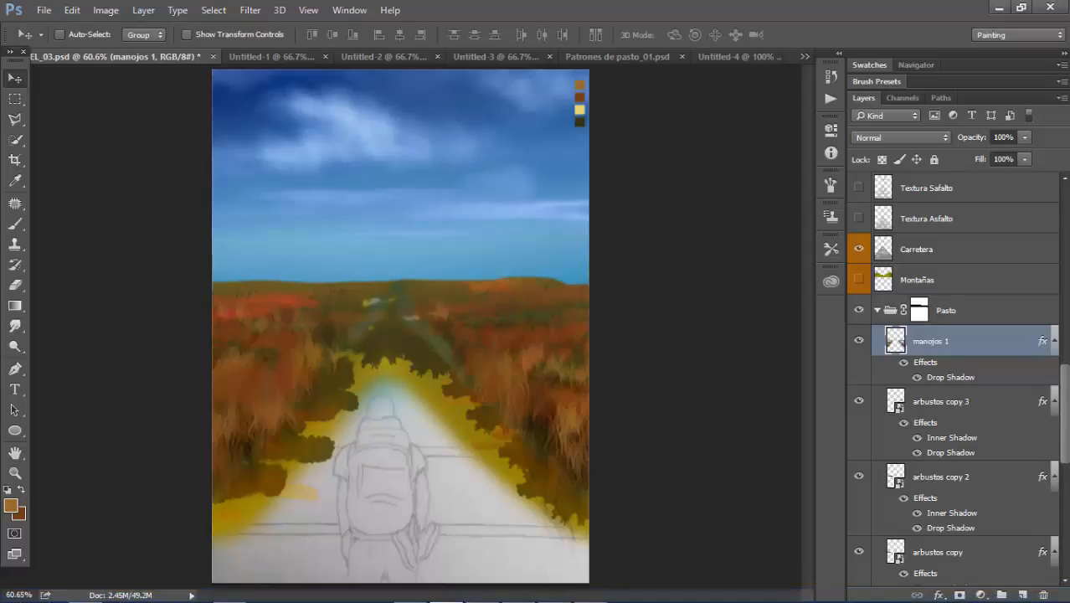
pyautogui.click(859, 249)
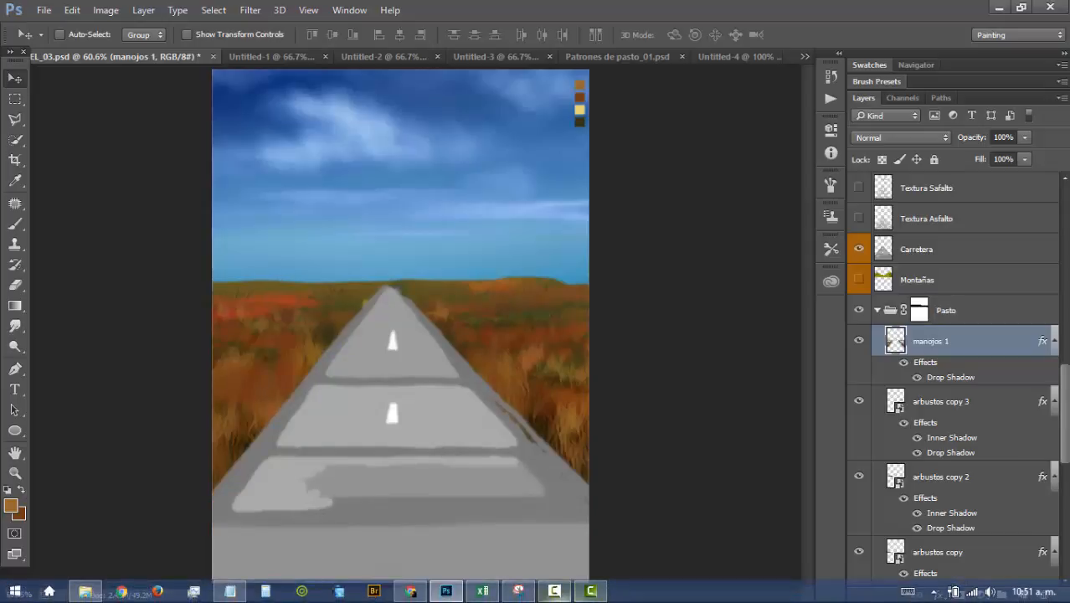